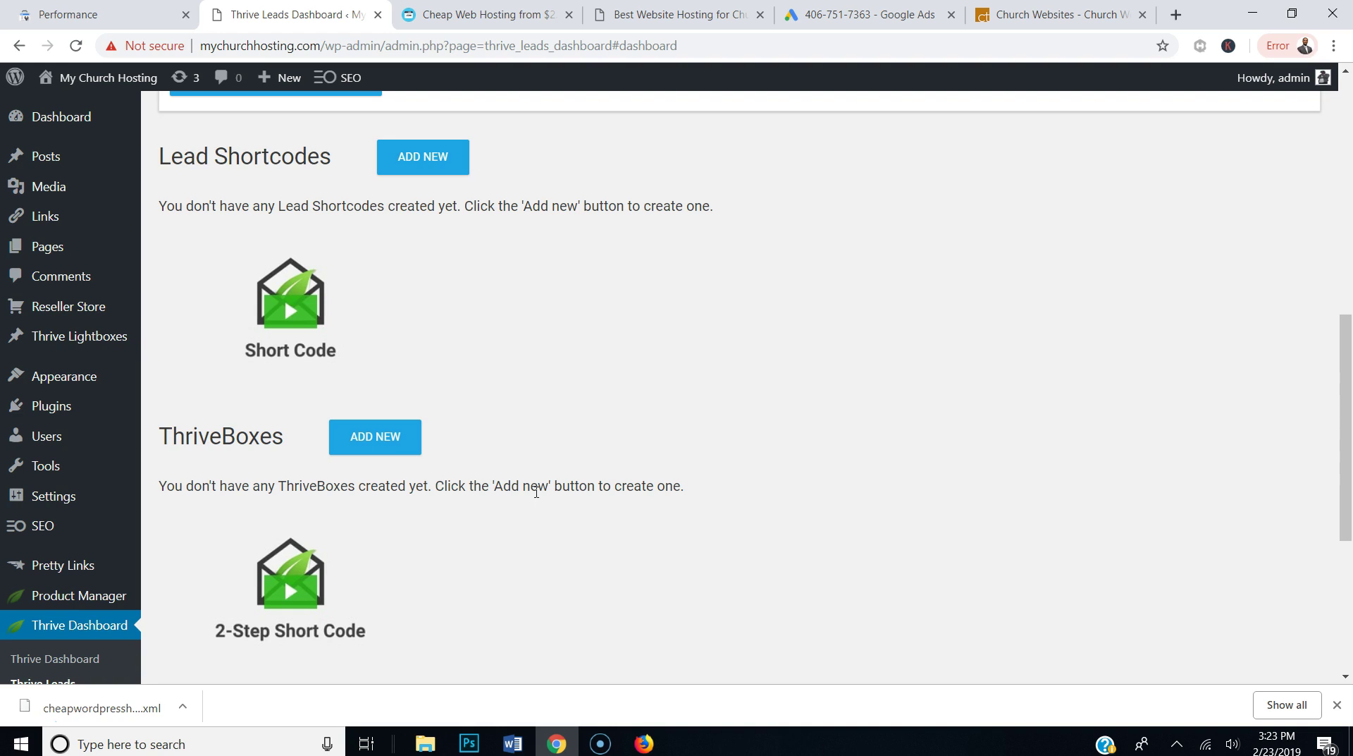
Review the church hosting landing page down to its Join Our Next Class button, and compare it with the reference pricing page
left_click(676, 14)
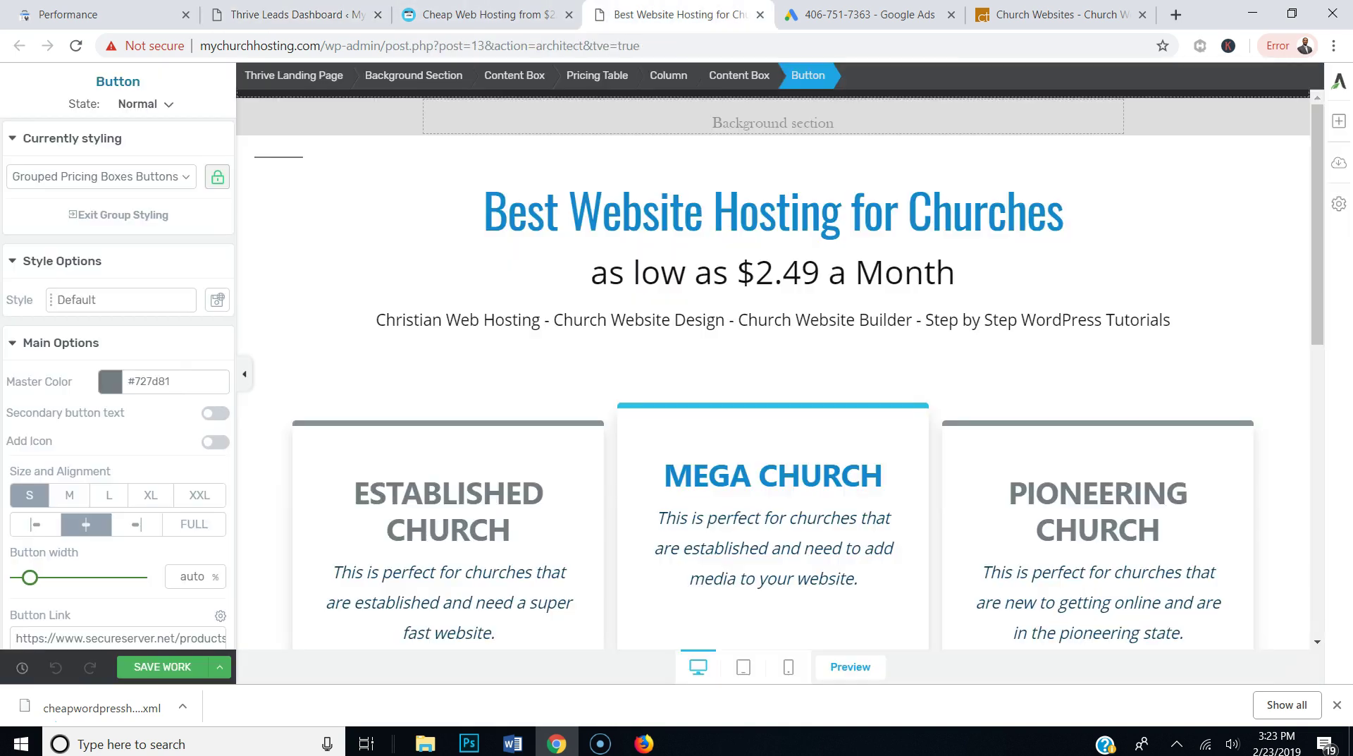
left_click(486, 14)
left_click(677, 15)
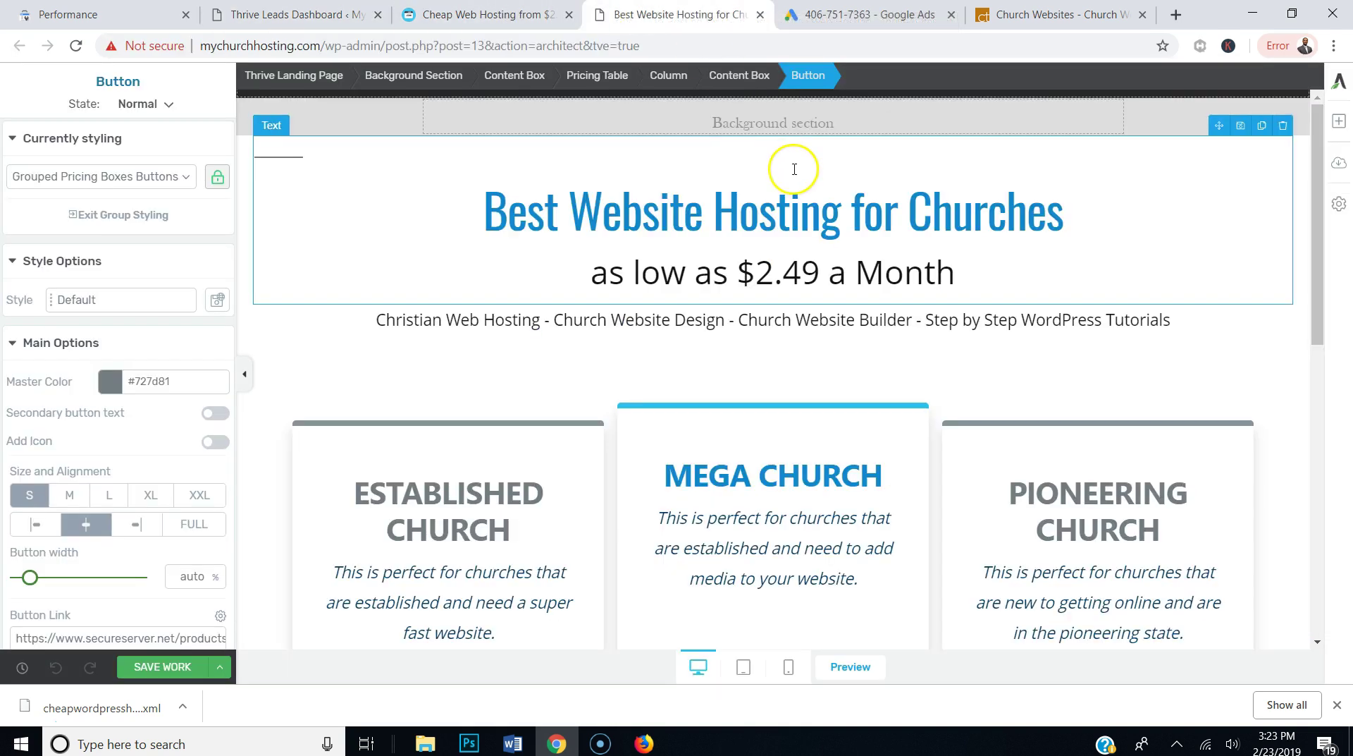
scroll(782, 183, "down", 10)
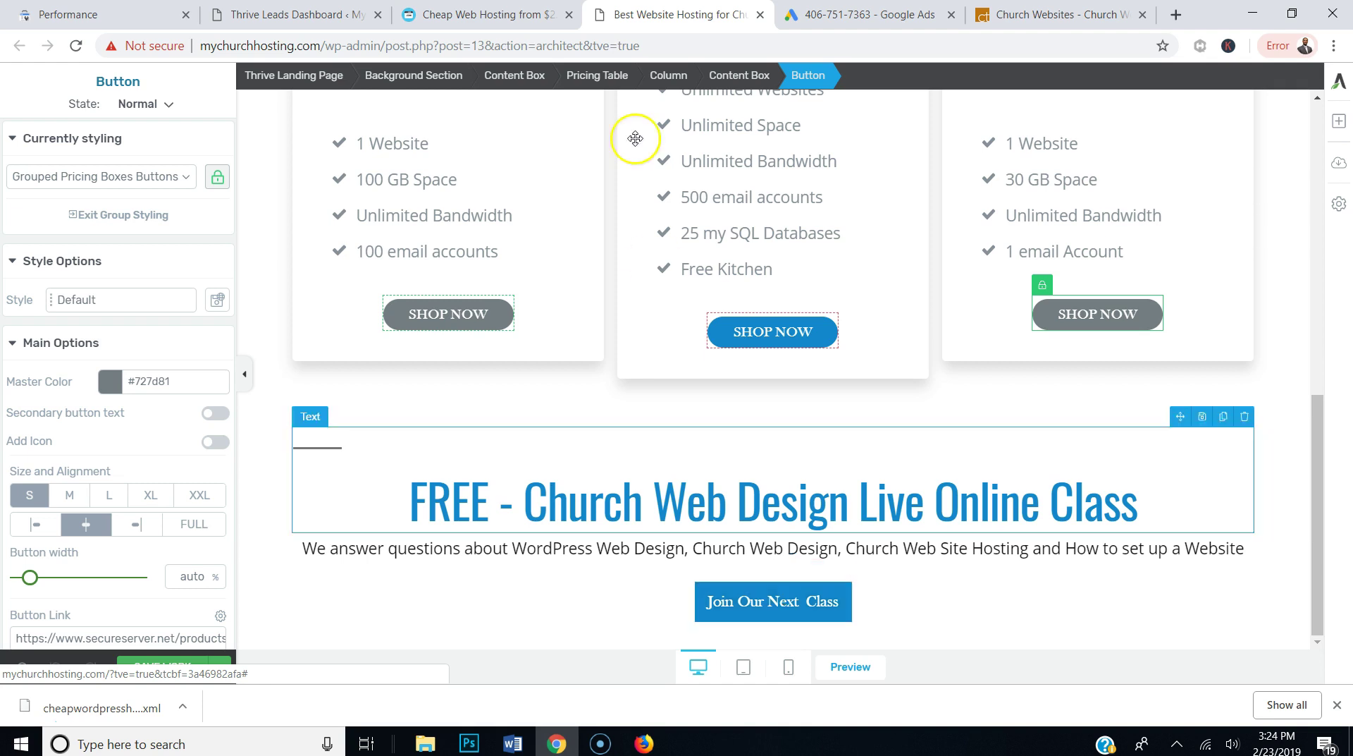
left_click(486, 14)
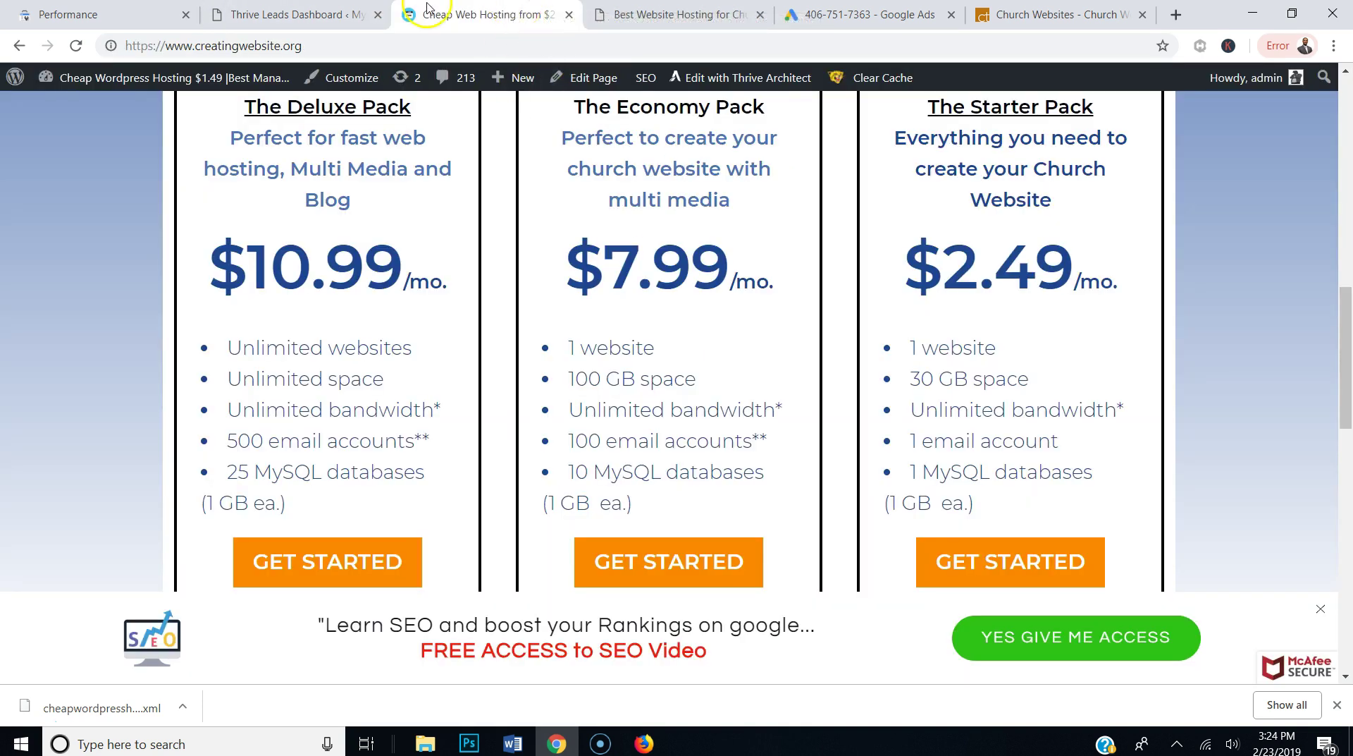
Return to the My Church Hosting admin and open the Thrive Leads dashboard from the Thrive Dashboard's installed products
left_click(296, 14)
scroll(489, 362, "up", 10)
scroll(488, 361, "up", 1)
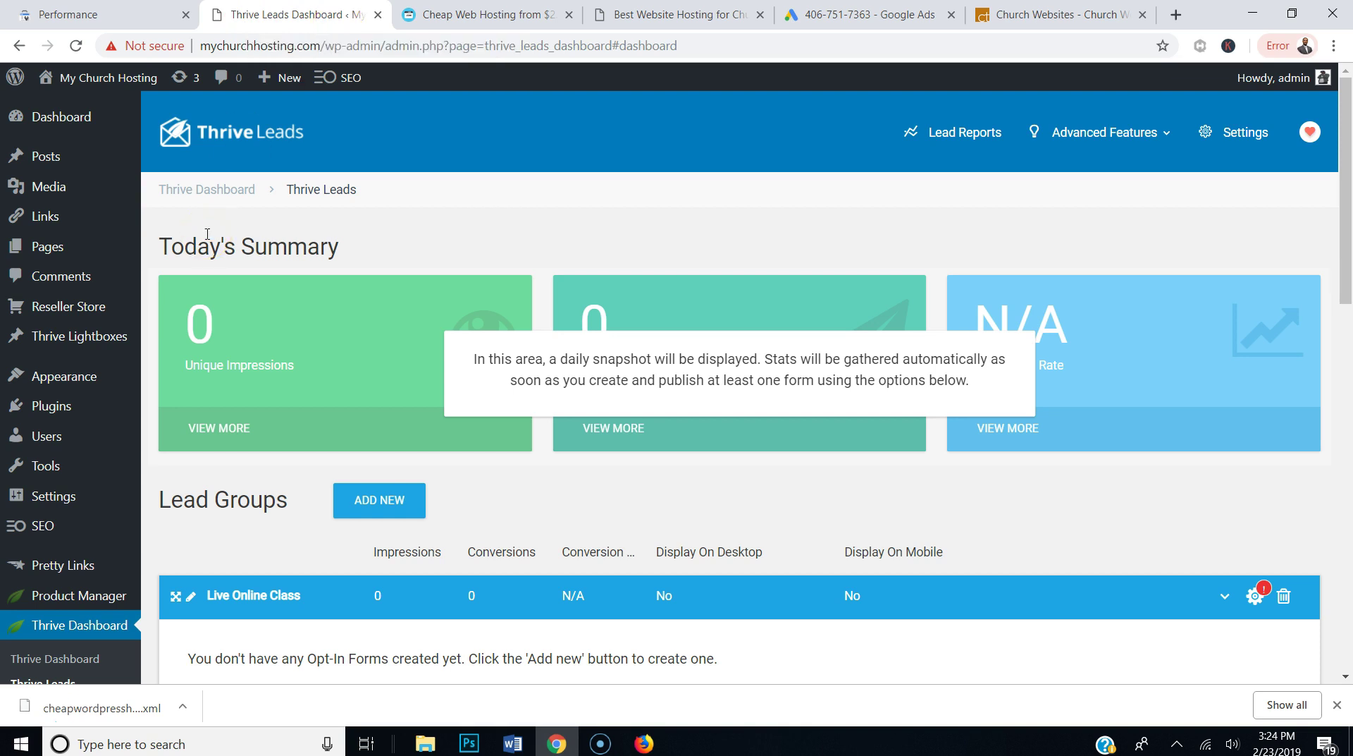
scroll(127, 367, "down", 7)
left_click(68, 470)
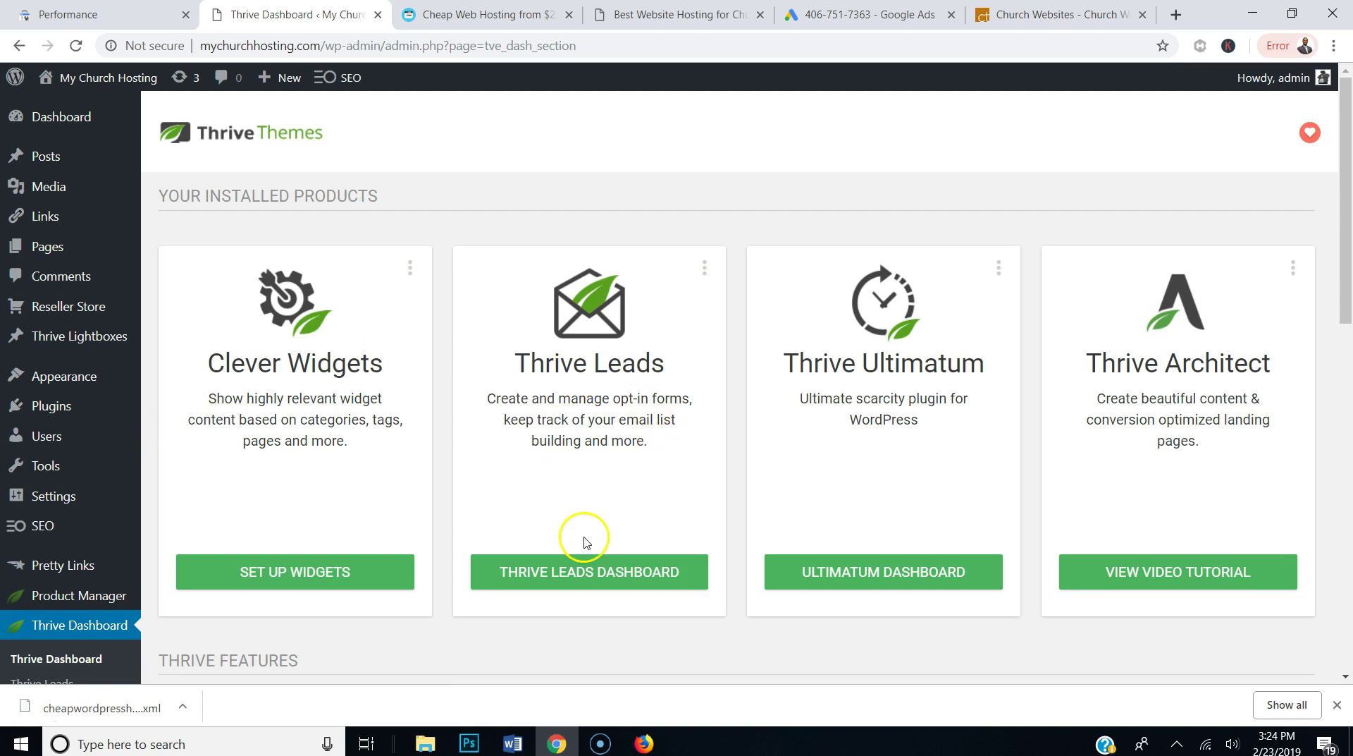
left_click(583, 571)
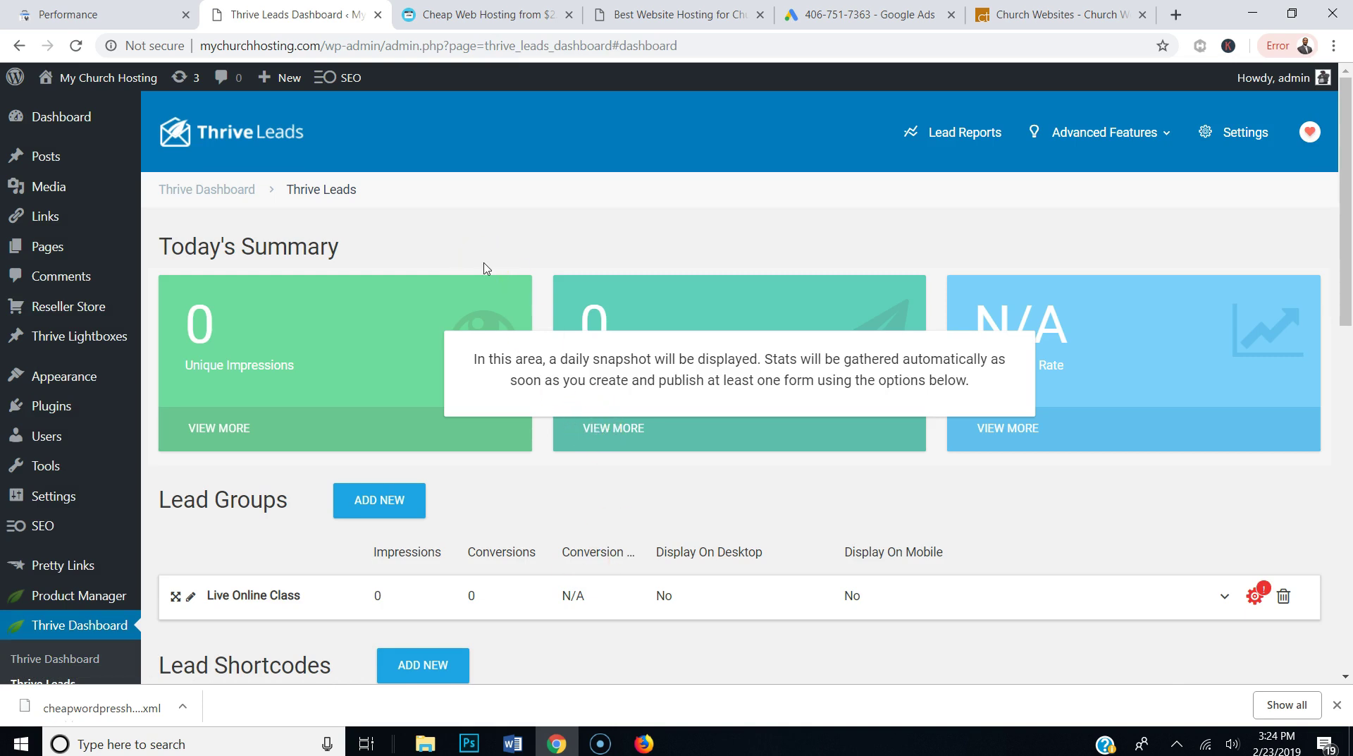
Add a new ThriveBox named "Live Online Class"
scroll(483, 268, "down", 5)
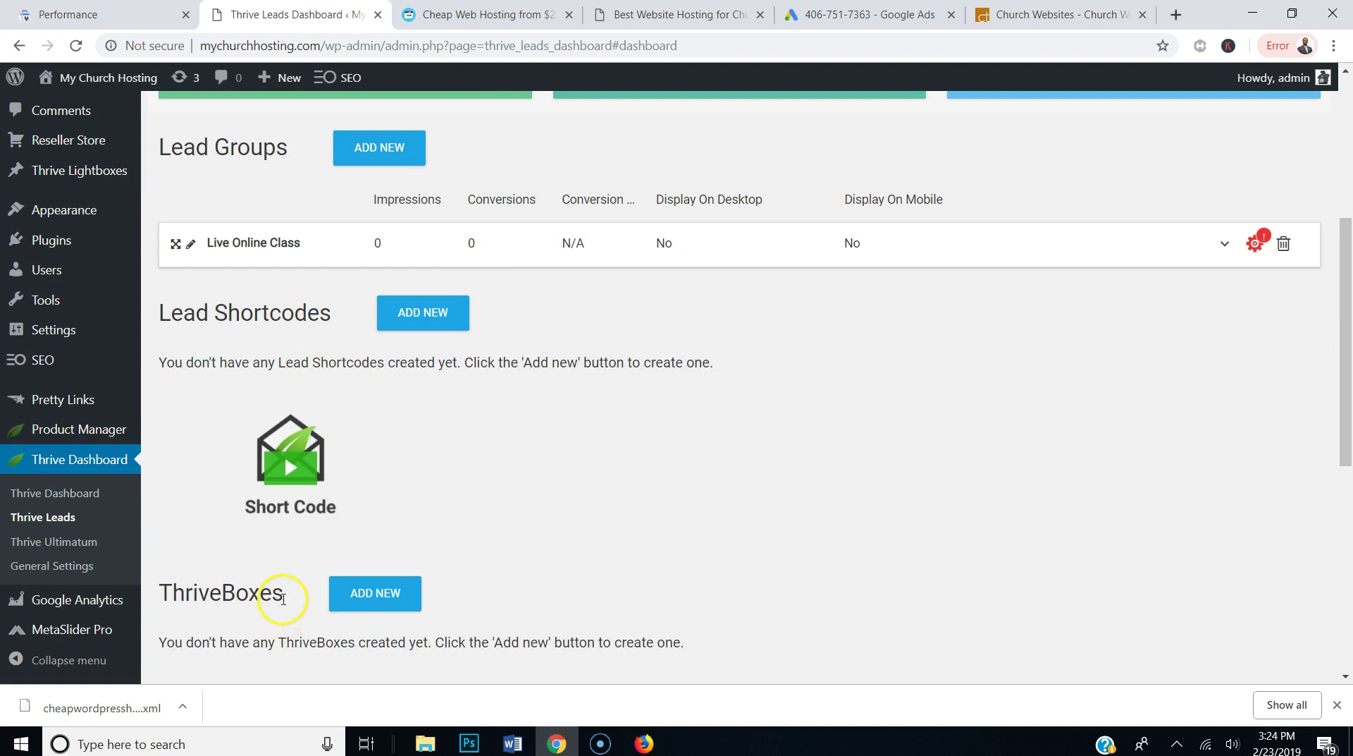
scroll(285, 564, "down", 2)
left_click(394, 421)
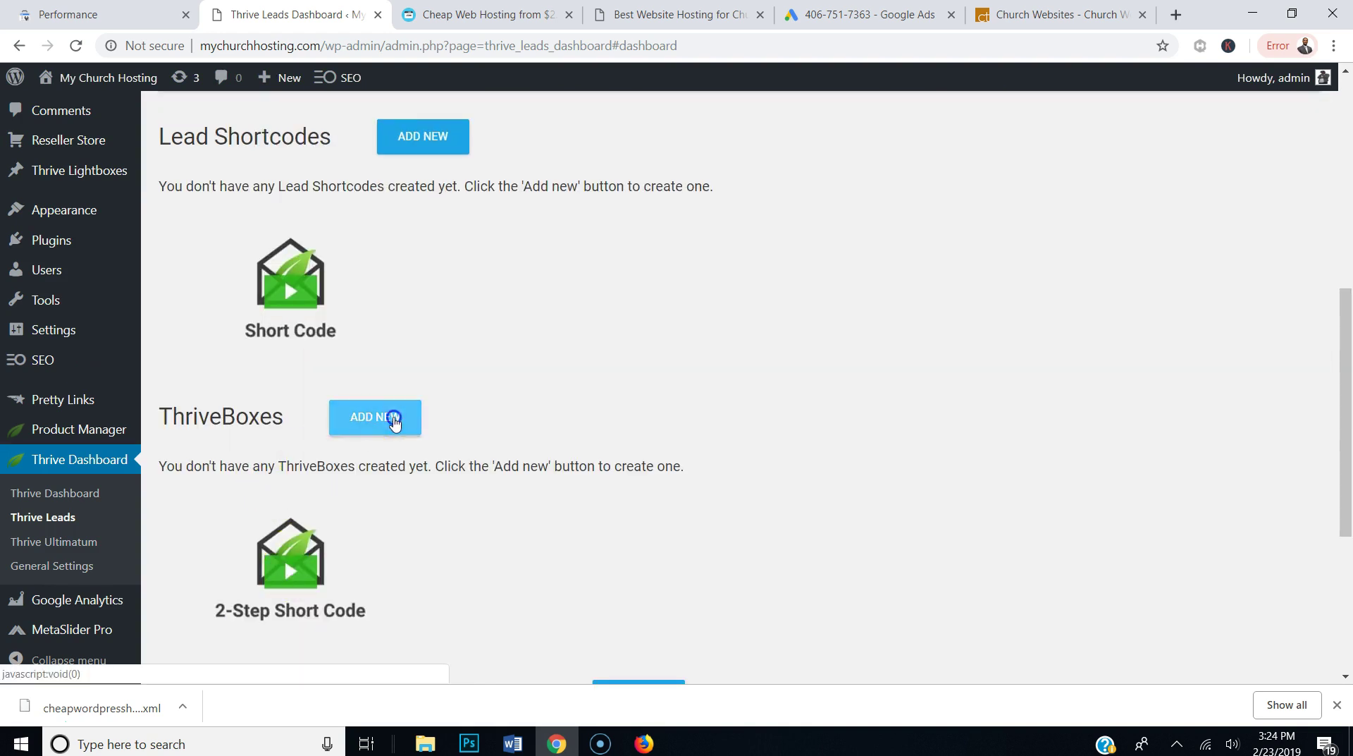
type("Live Online Class")
left_click(787, 396)
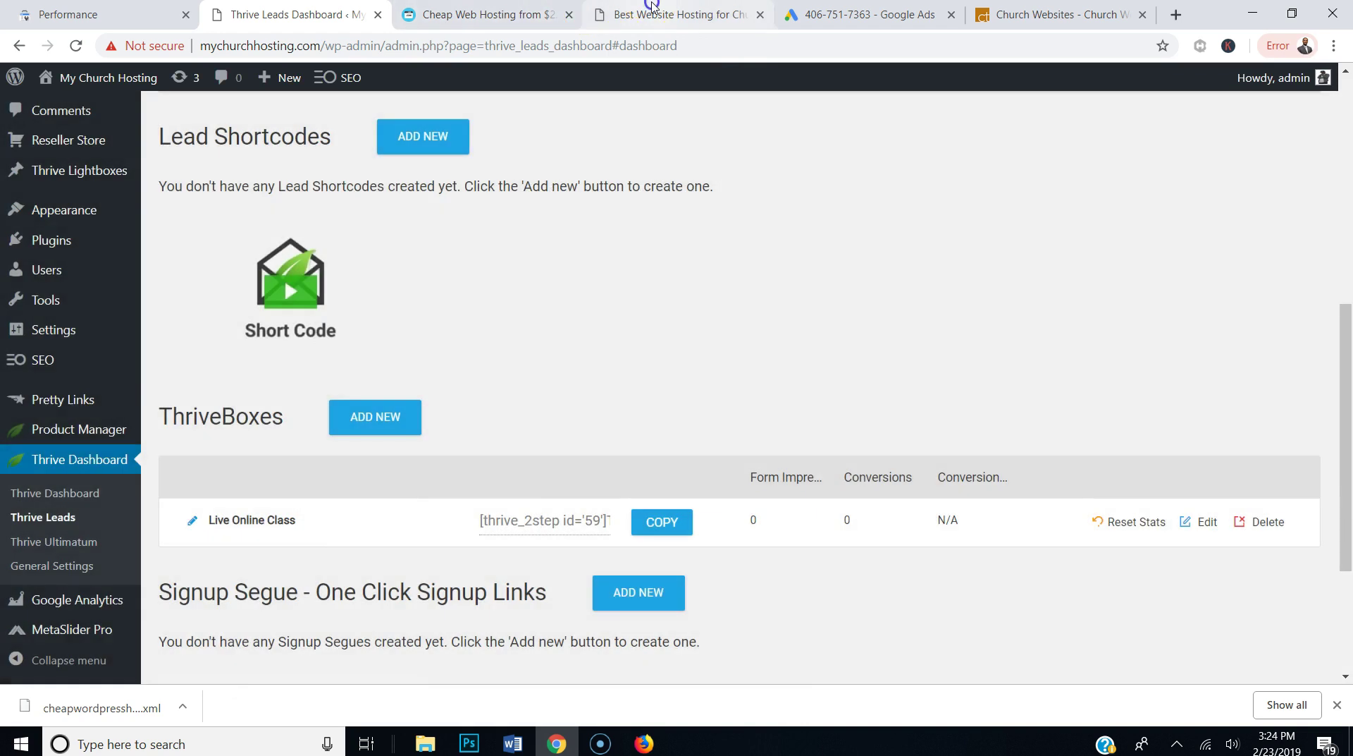
Open the Live Online Class ThriveBox for editing and create a form named "Live Online Class" in it
left_click(650, 12)
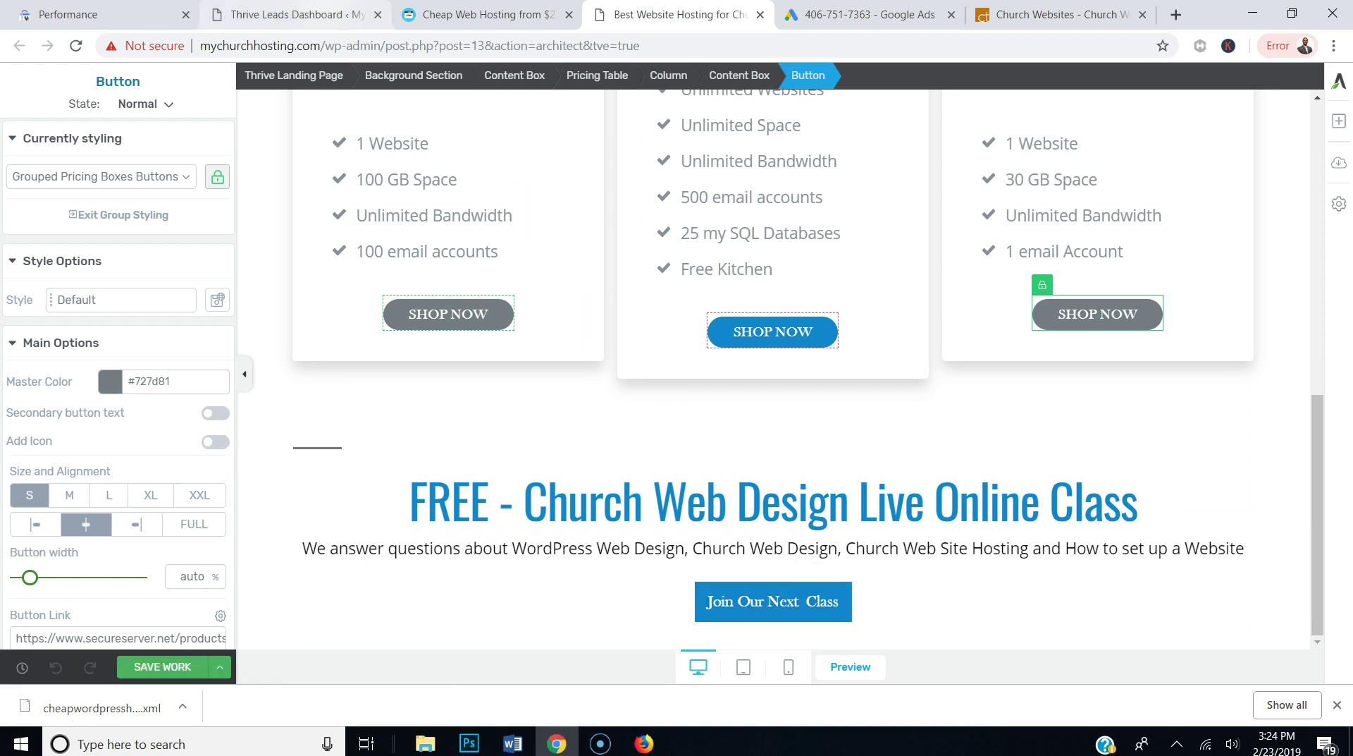
key("ctrl+2")
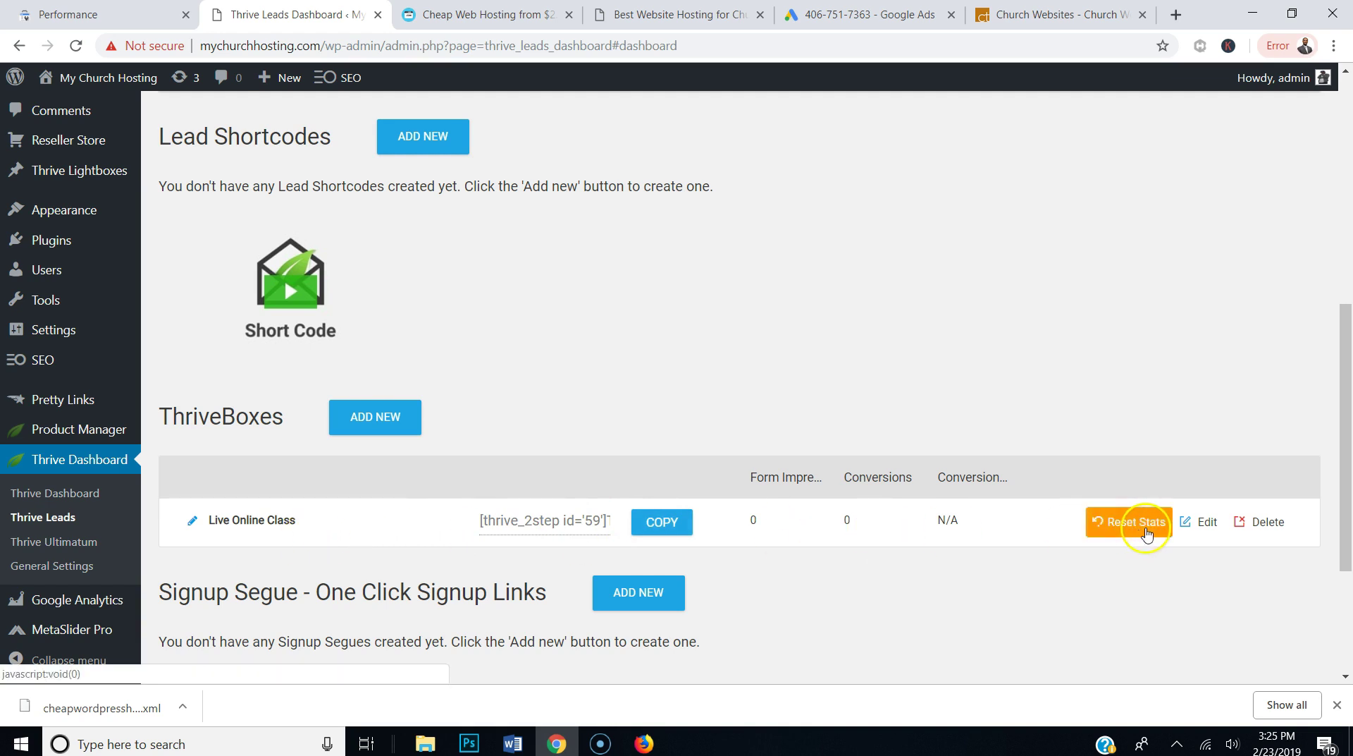
left_click(1202, 523)
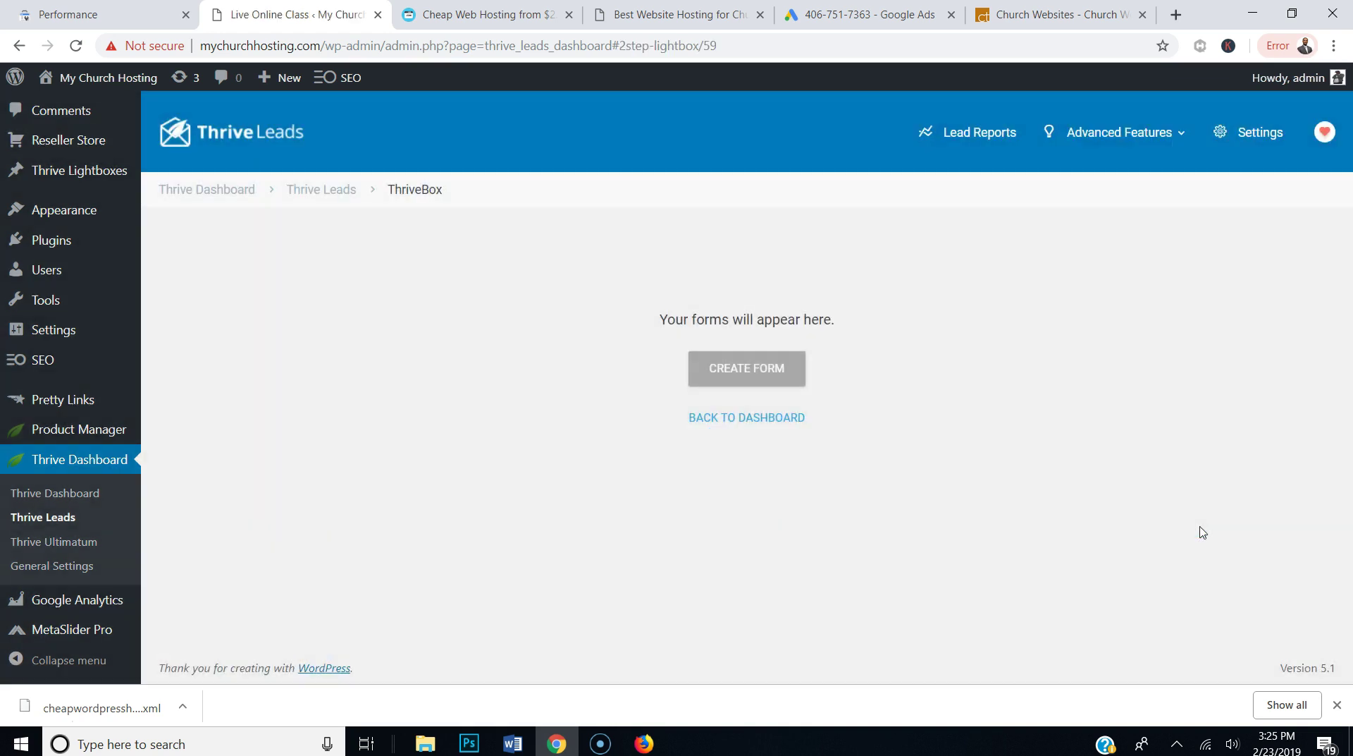
left_click(780, 421)
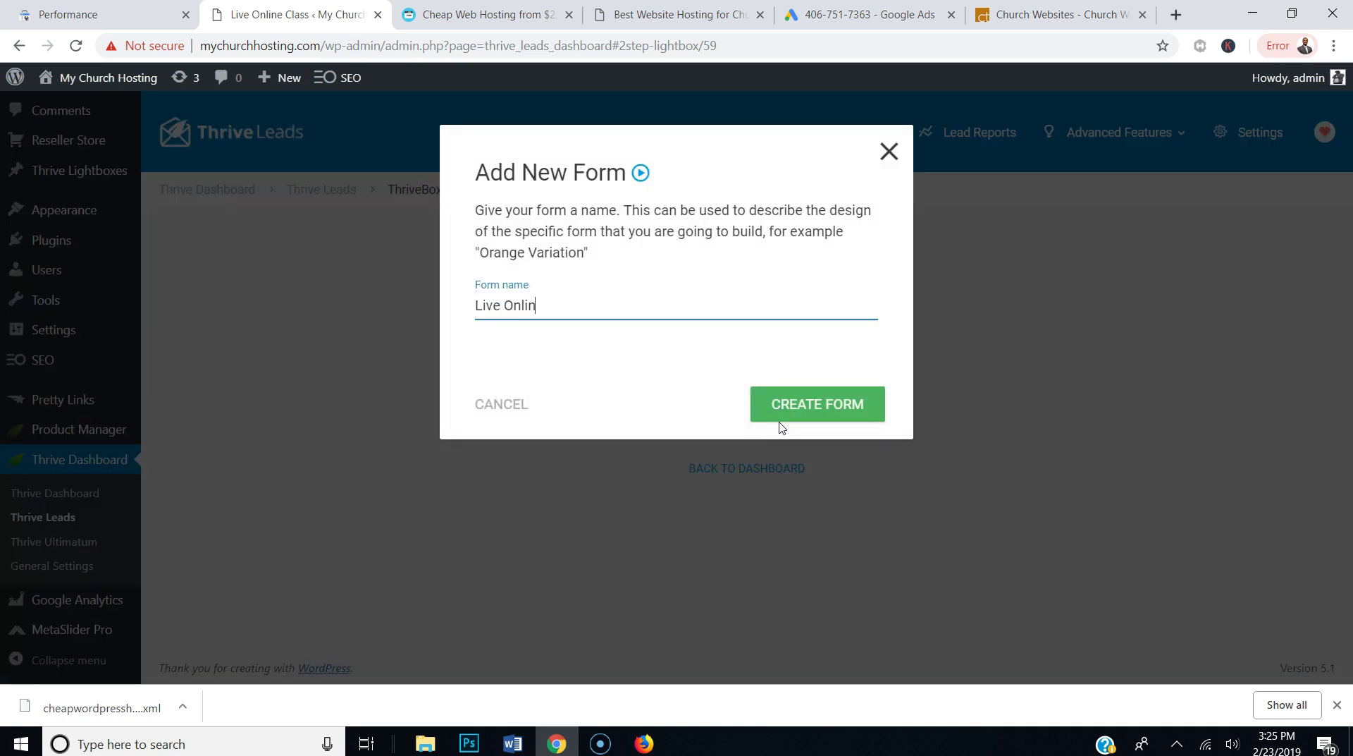
left_click(803, 404)
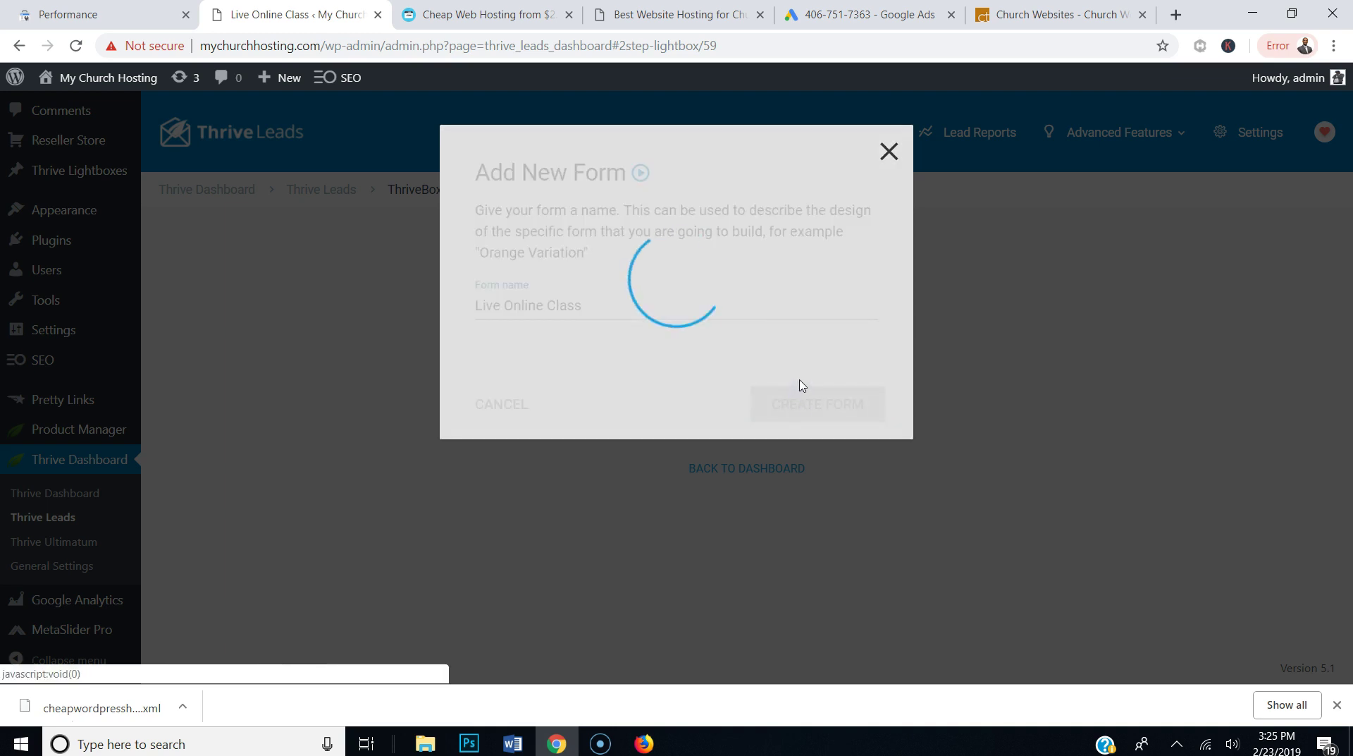
left_click(801, 421)
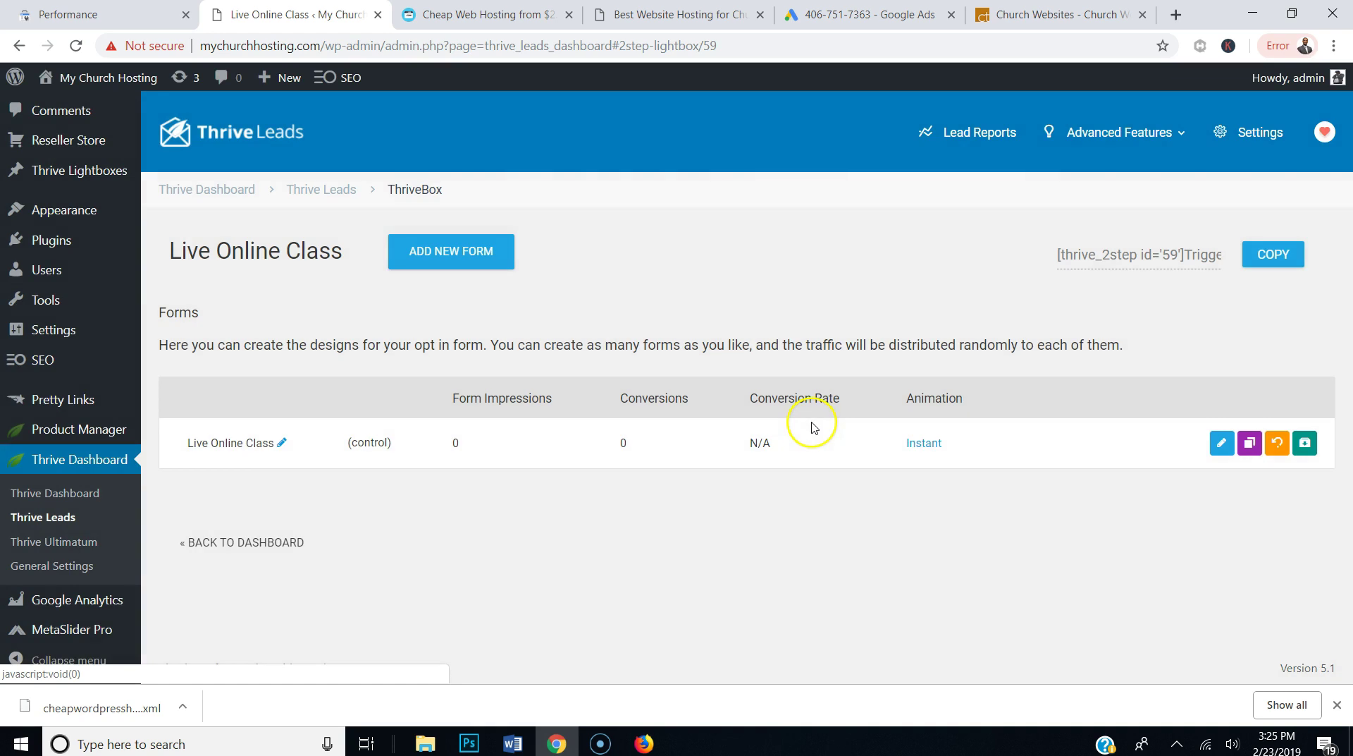
Open the Live Online Class form's design and apply the LP Bright Lead Generation opt-in template
left_click(1221, 444)
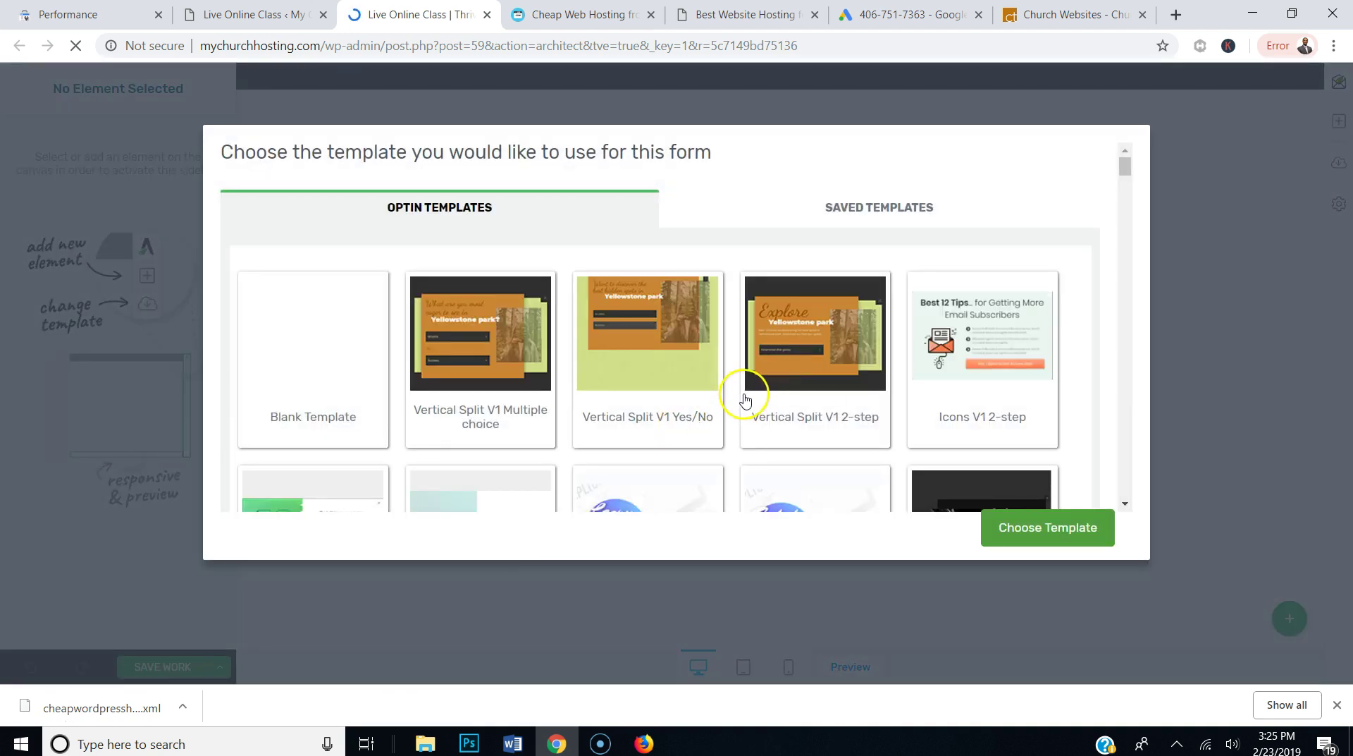
scroll(747, 398, "down", 5)
scroll(745, 401, "down", 2)
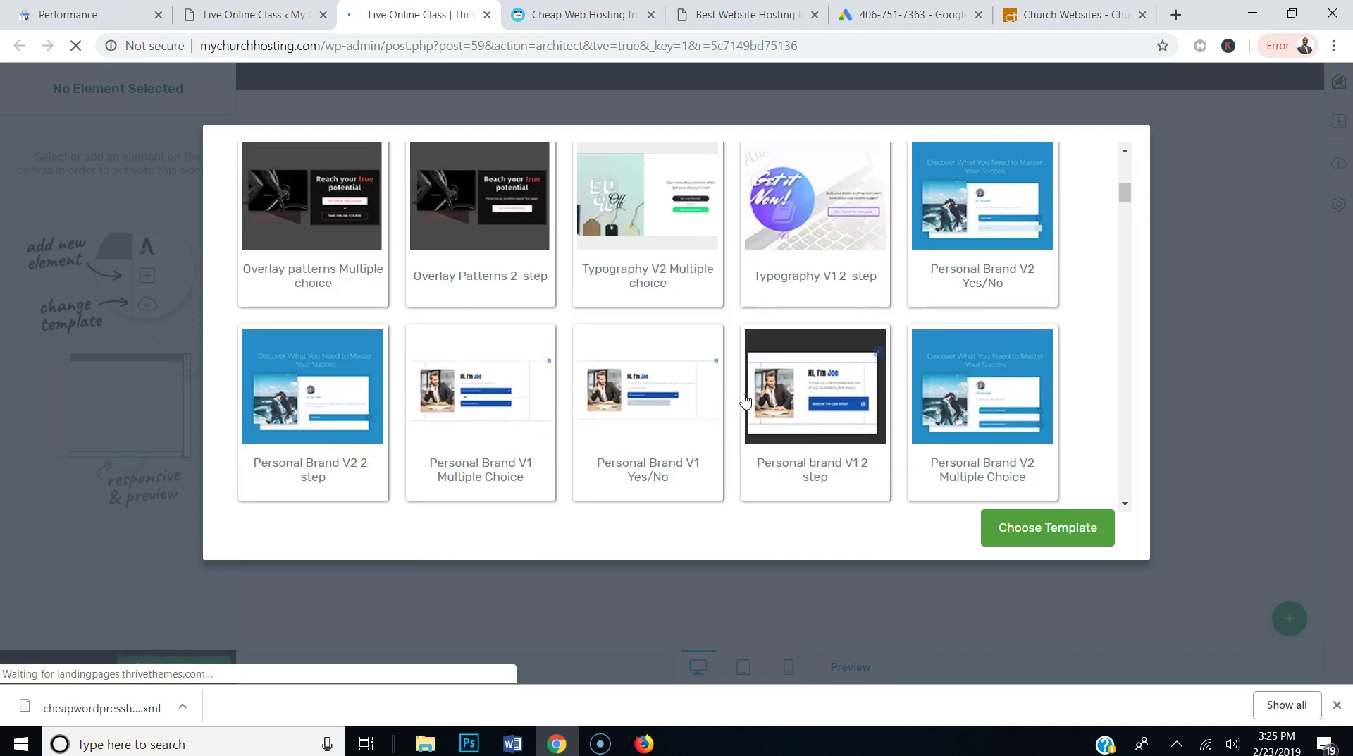
scroll(746, 400, "down", 7)
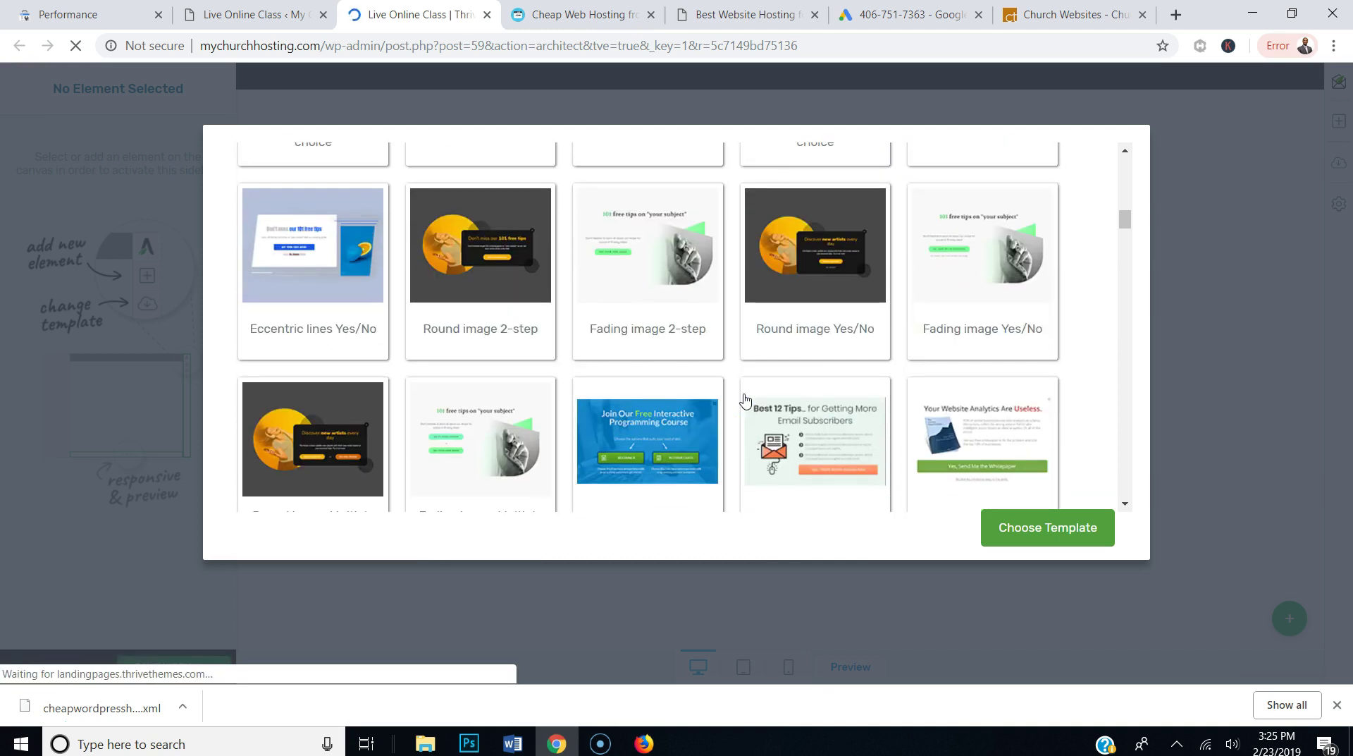
scroll(747, 399, "down", 4)
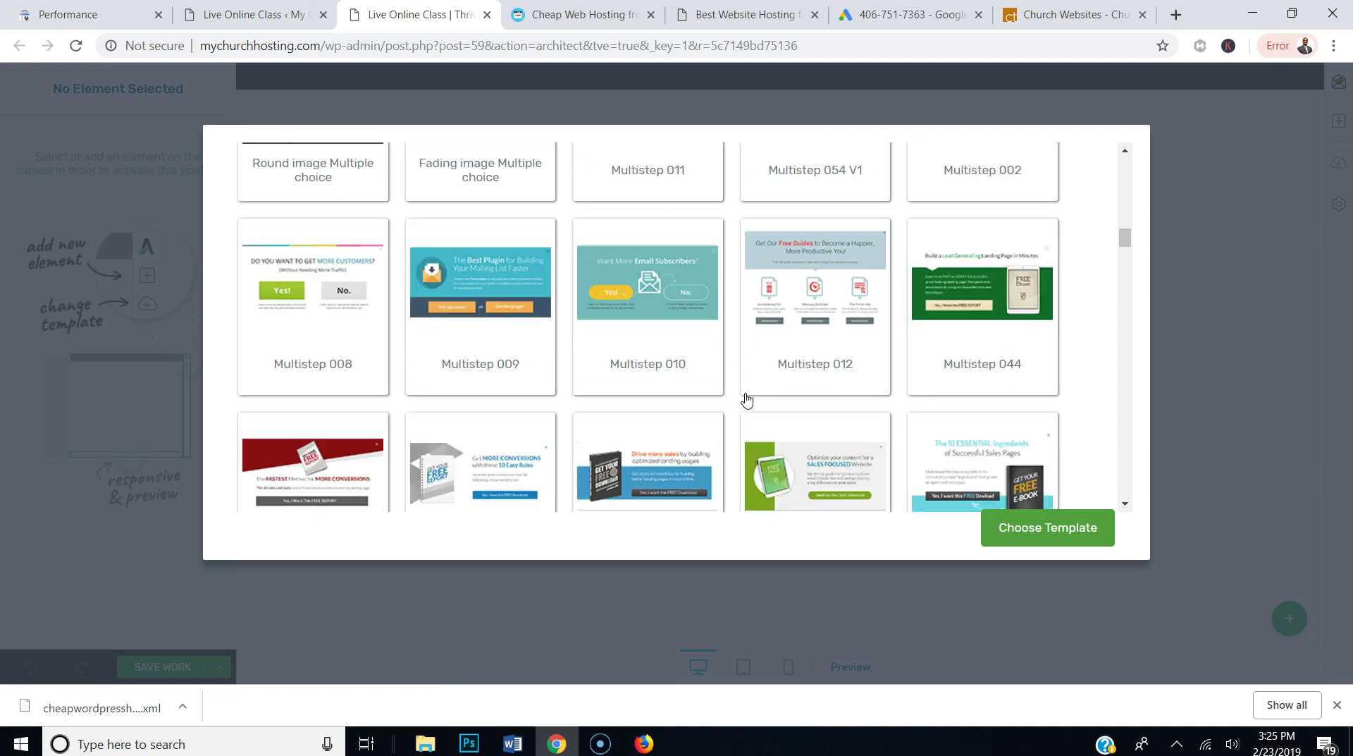
scroll(747, 400, "down", 3)
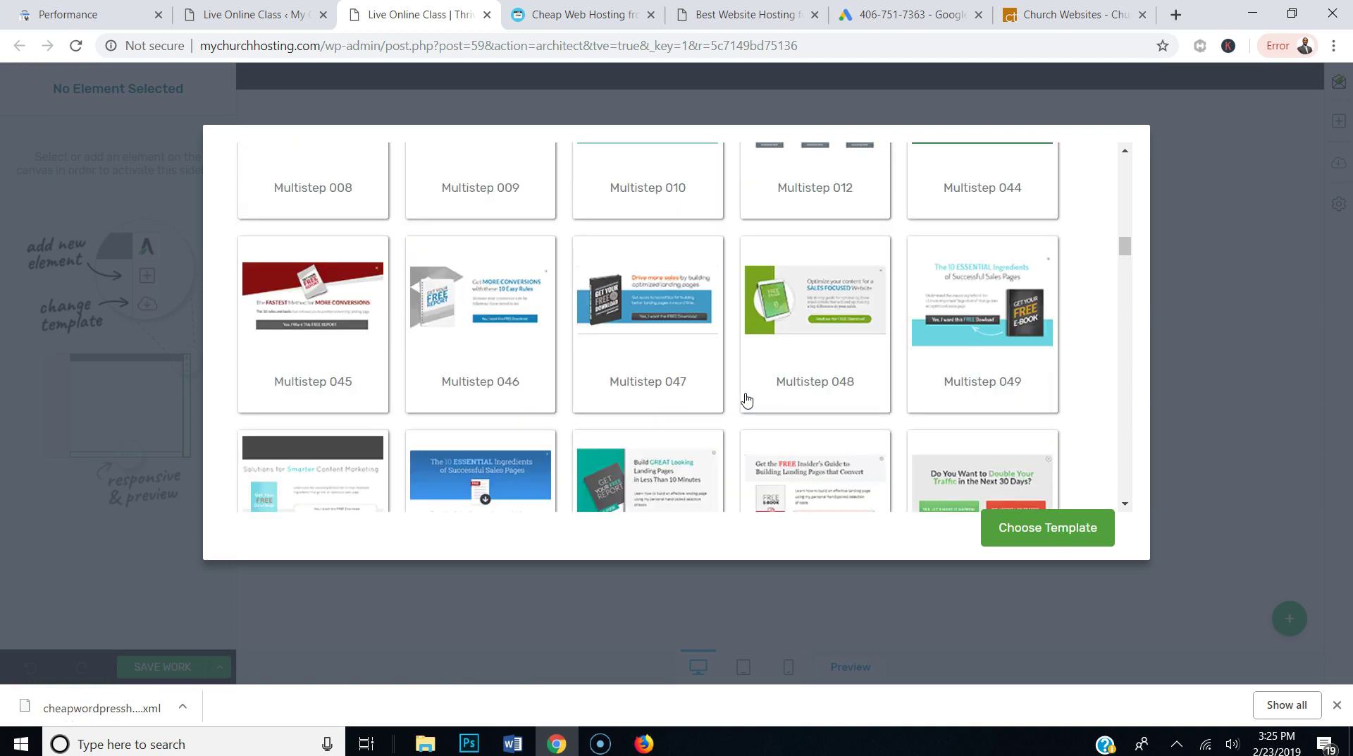
scroll(748, 399, "down", 3)
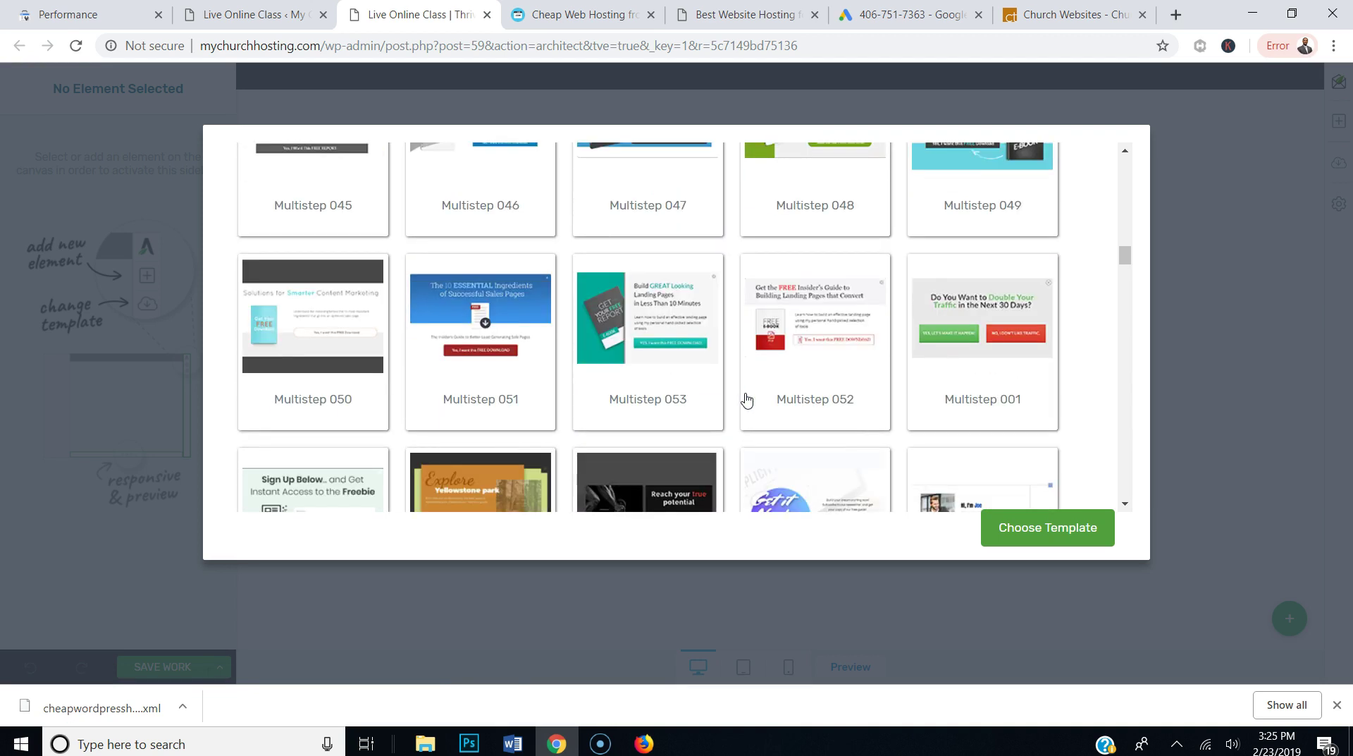
scroll(747, 400, "down", 3)
scroll(747, 400, "down", 8)
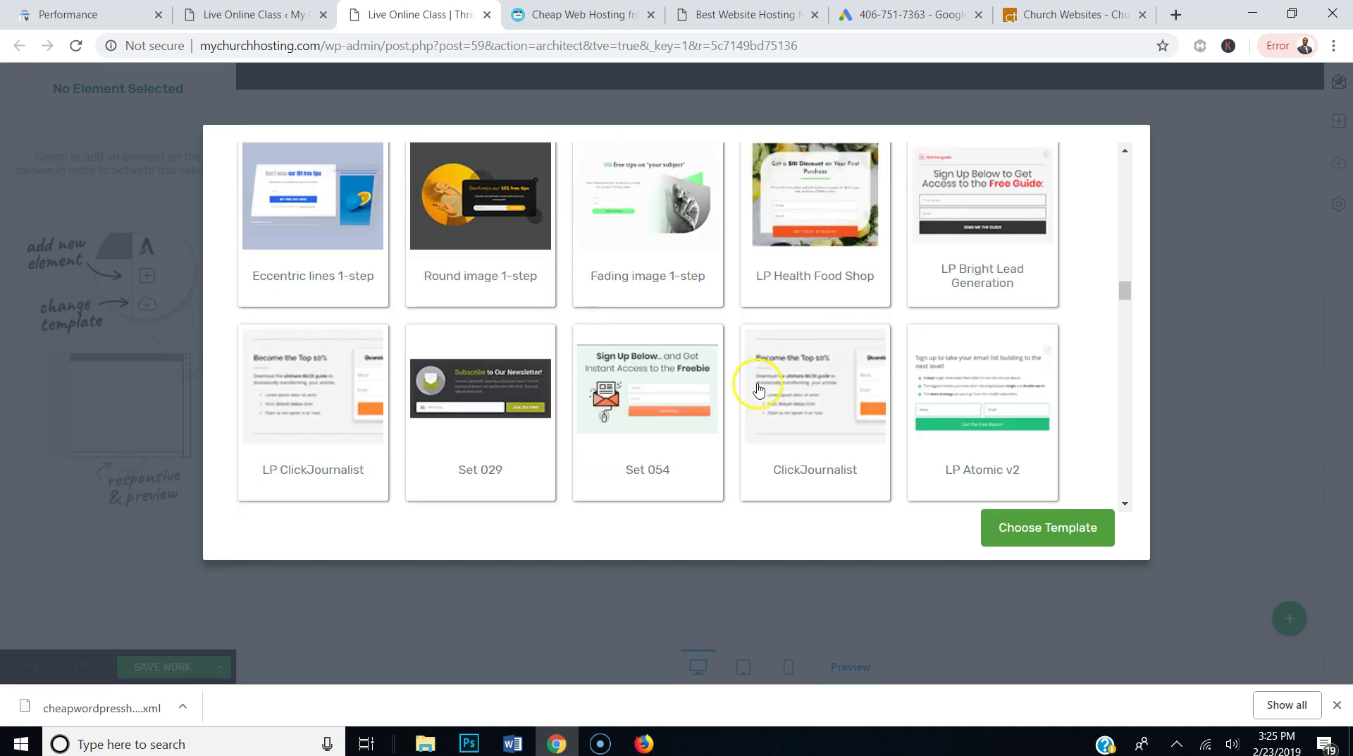
left_click(953, 204)
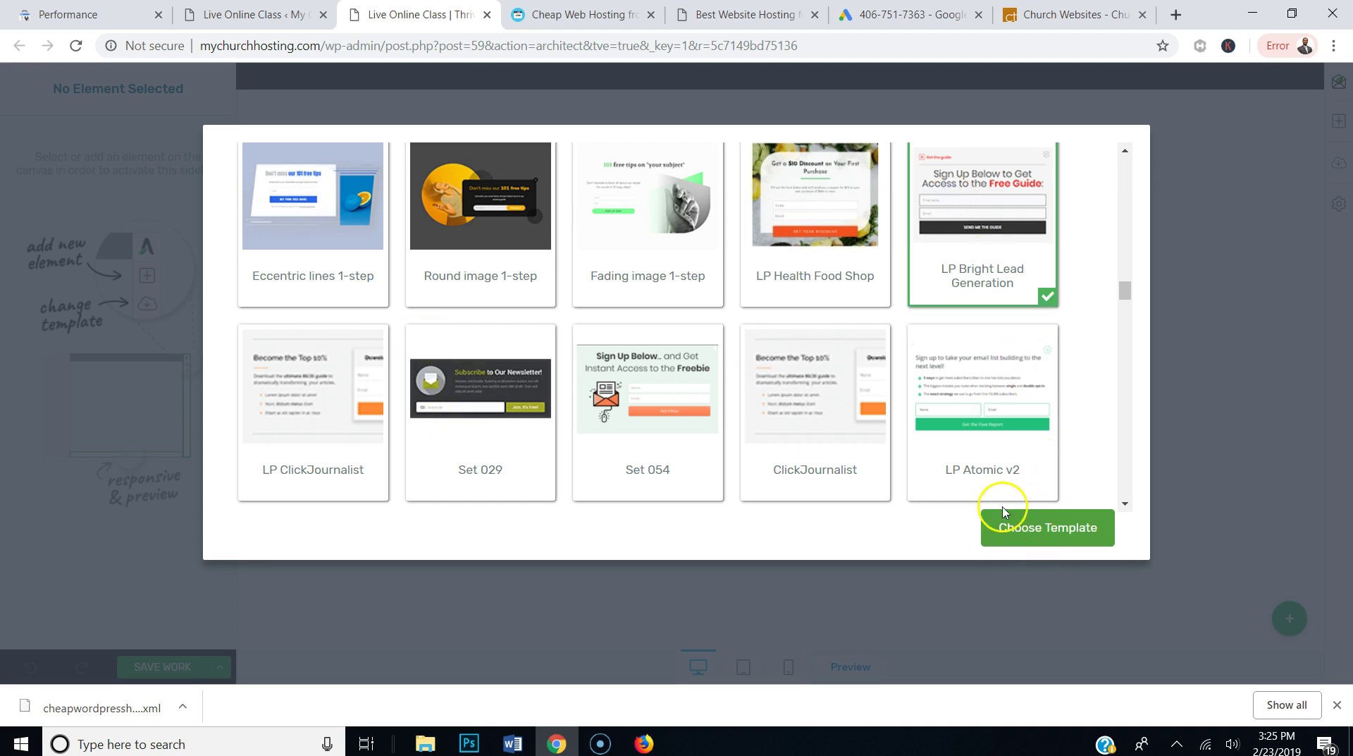
left_click(1008, 528)
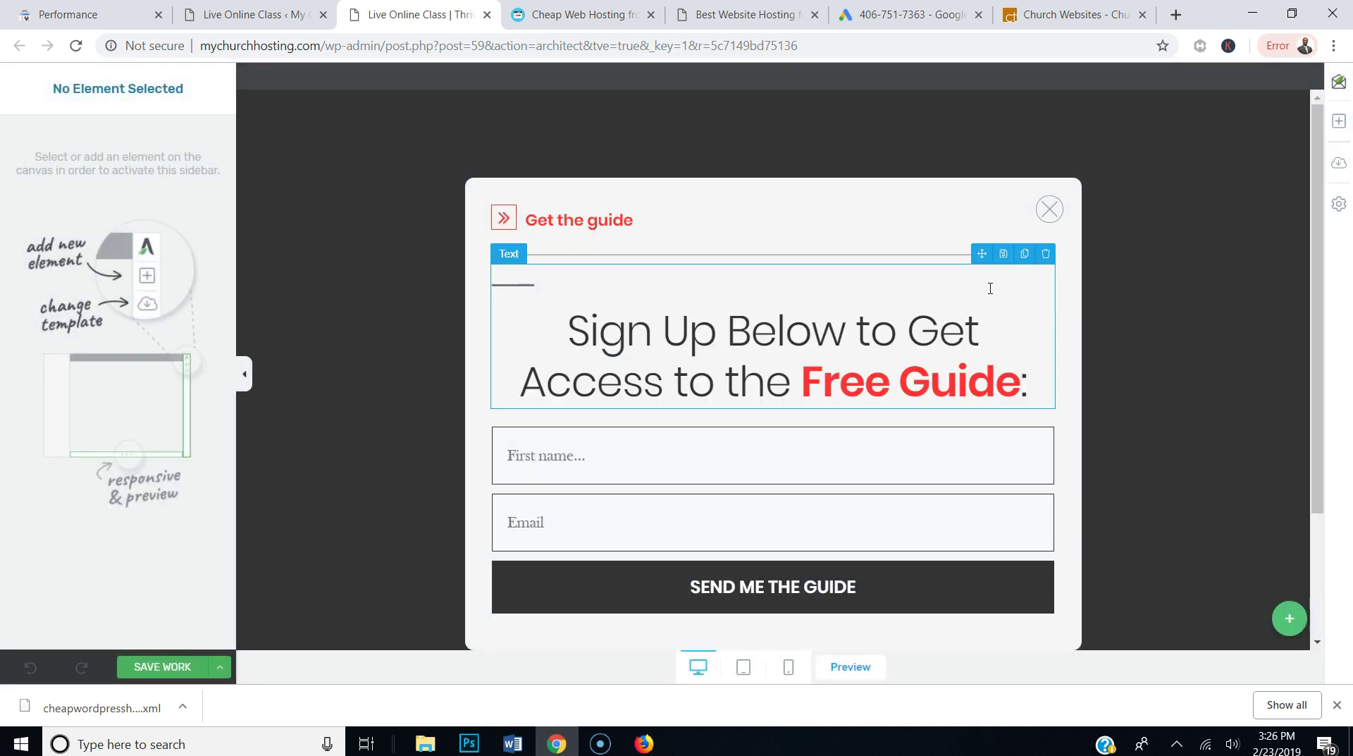
Replace the "Get the guide" text with "Live Online Class" and set its font size to 42 px
scroll(740, 164, "down", 1)
scroll(704, 166, "up", 1)
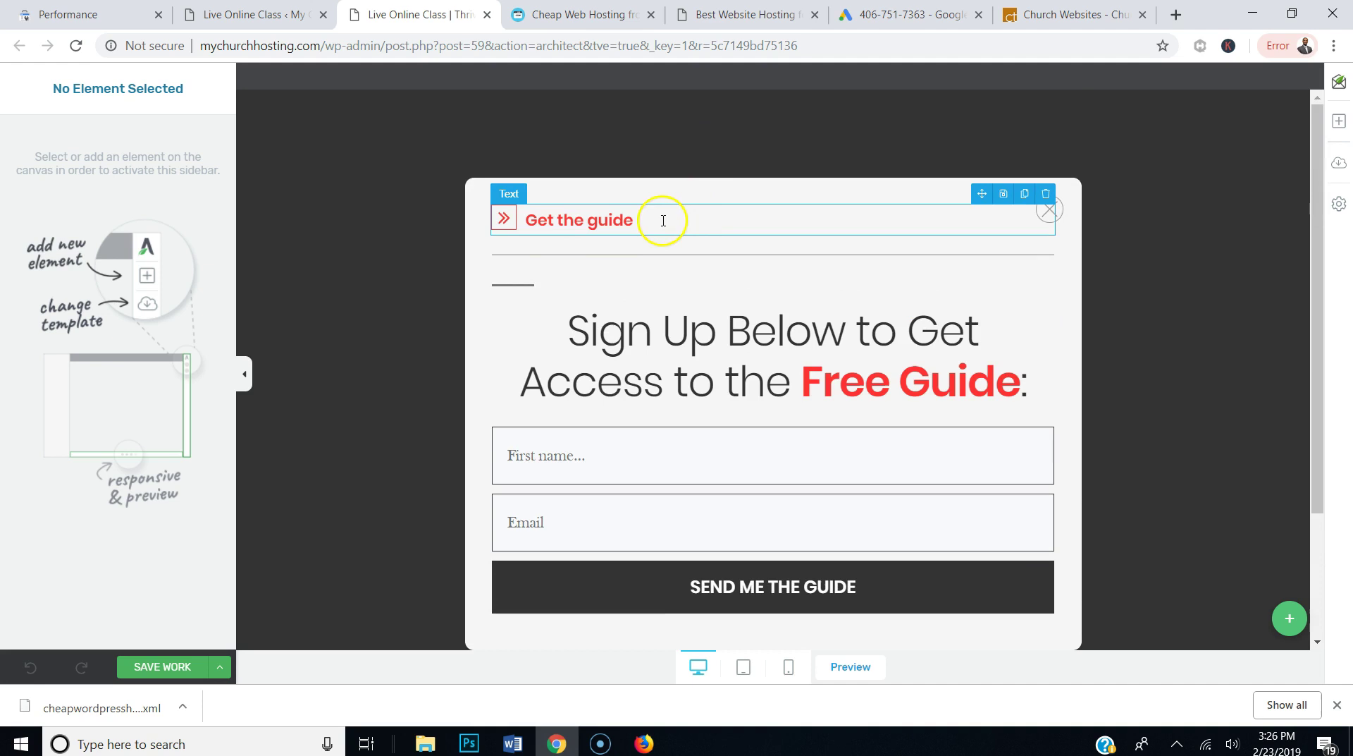
left_click_drag(664, 221, 556, 221)
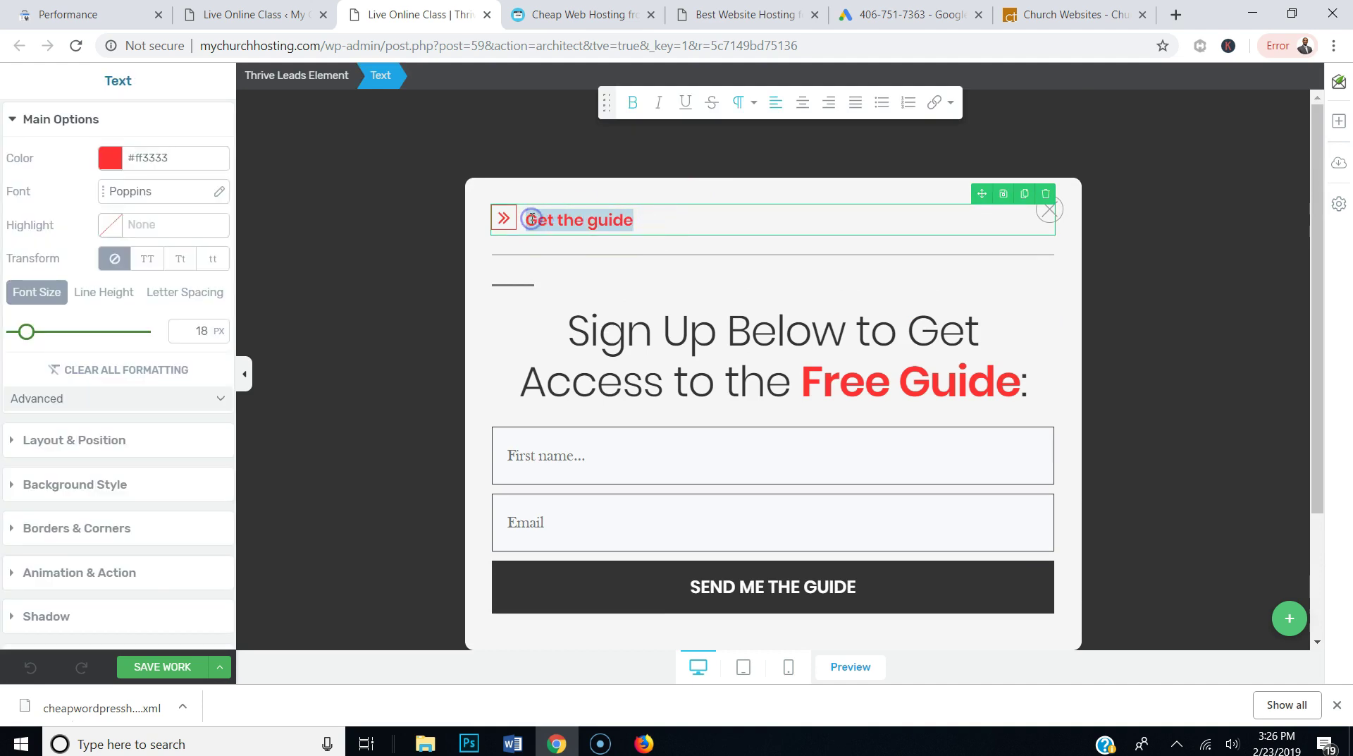
type("L")
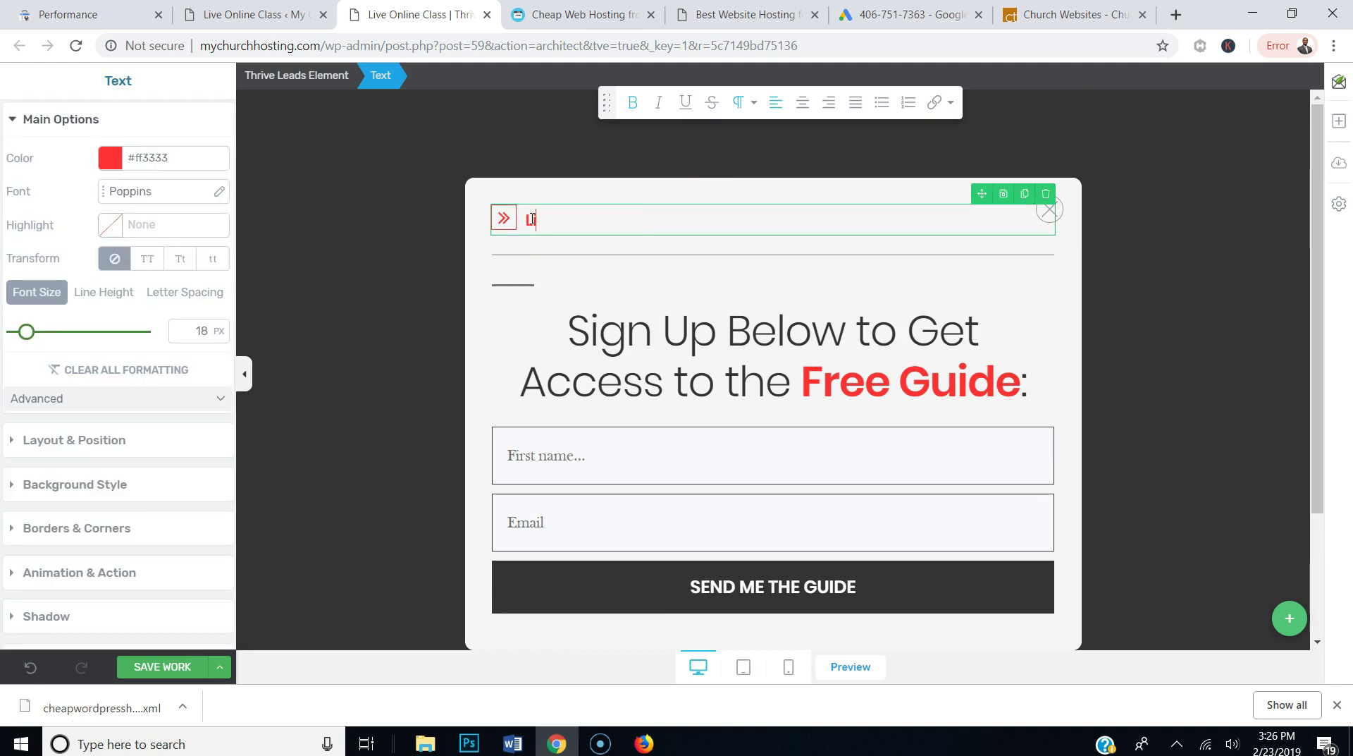
type("ine Onlic")
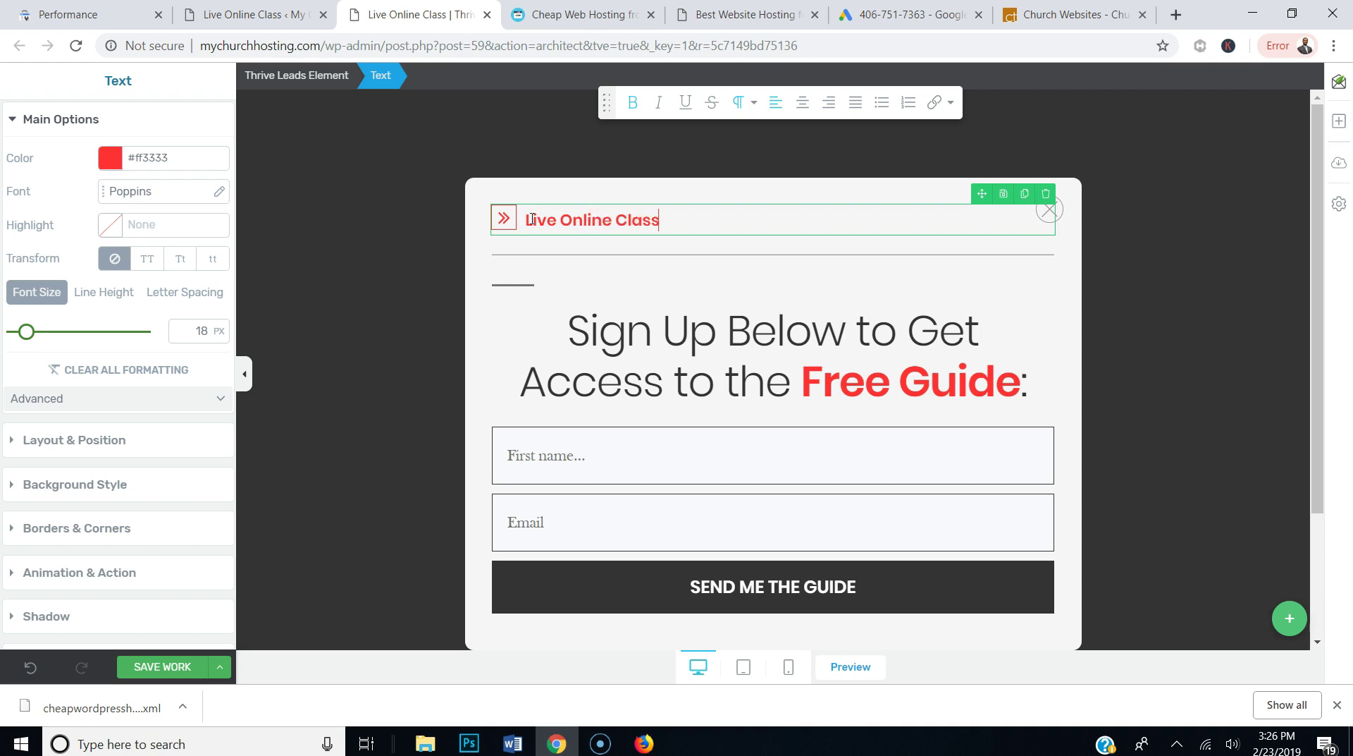
left_click(579, 220)
left_click_drag(27, 330, 44, 332)
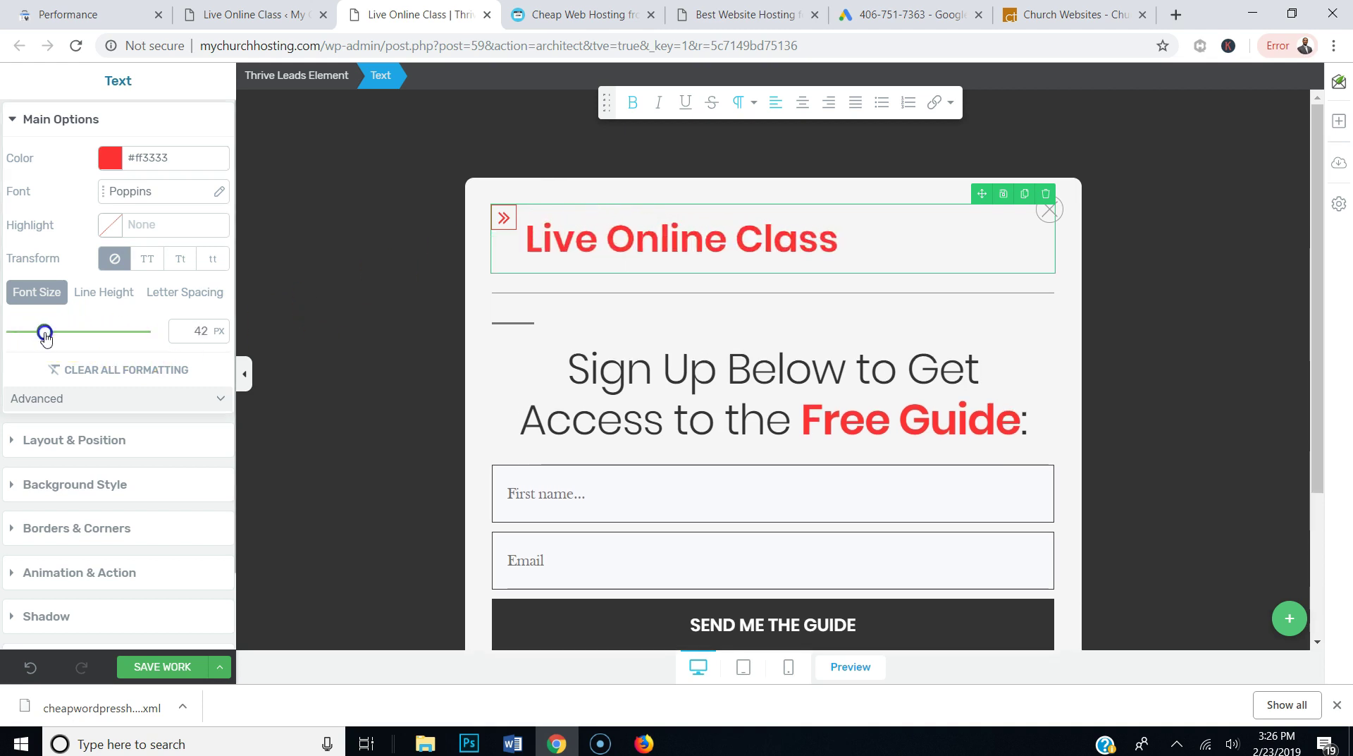
Set the double-arrow icon's top margin to about 22 to line it up with the Live Online Class heading
left_click(500, 212)
left_click(105, 308)
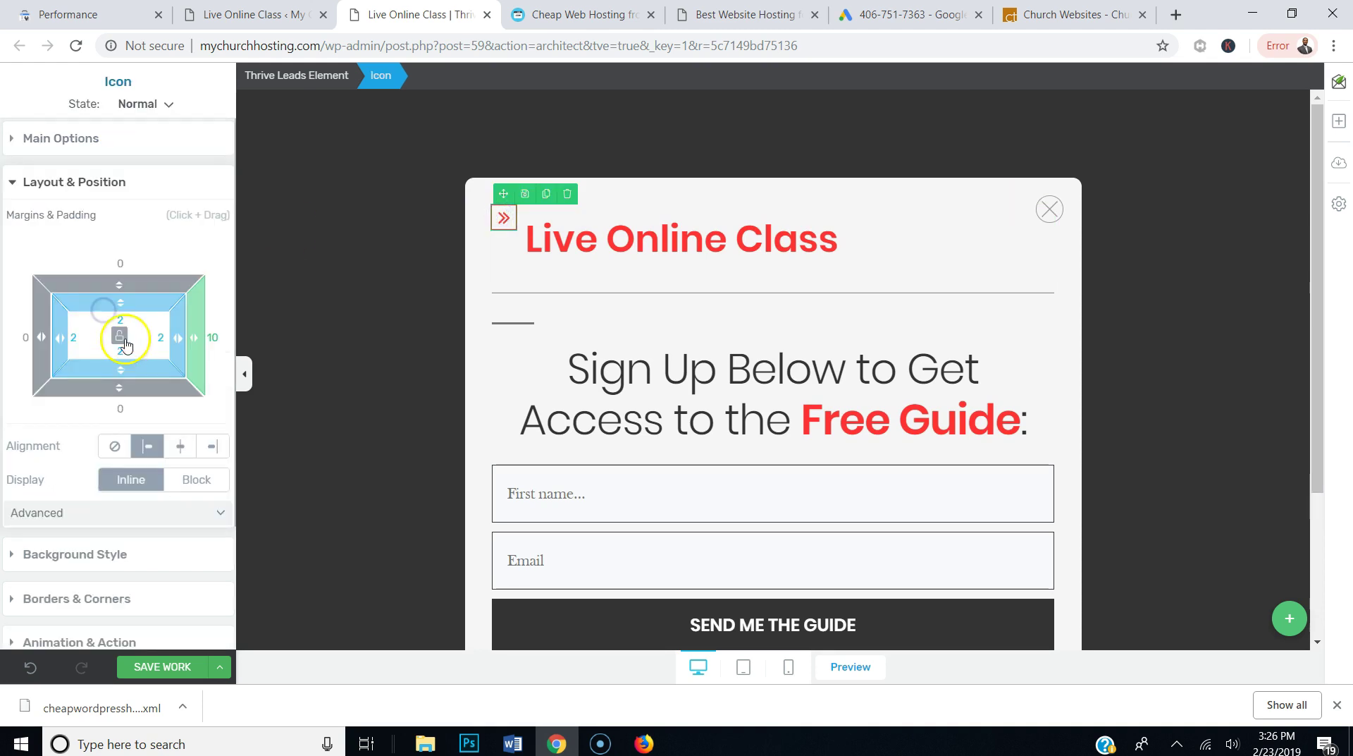
left_click_drag(119, 283, 121, 244)
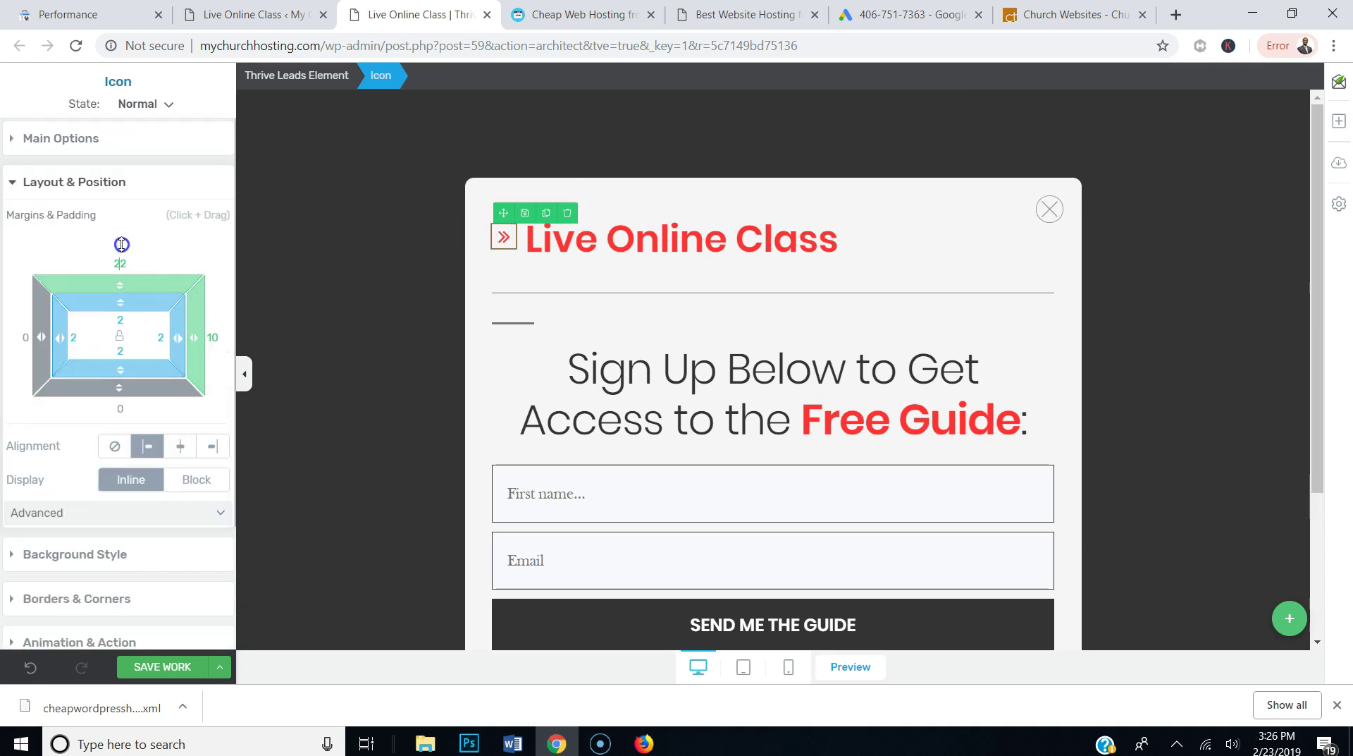
left_click(1182, 299)
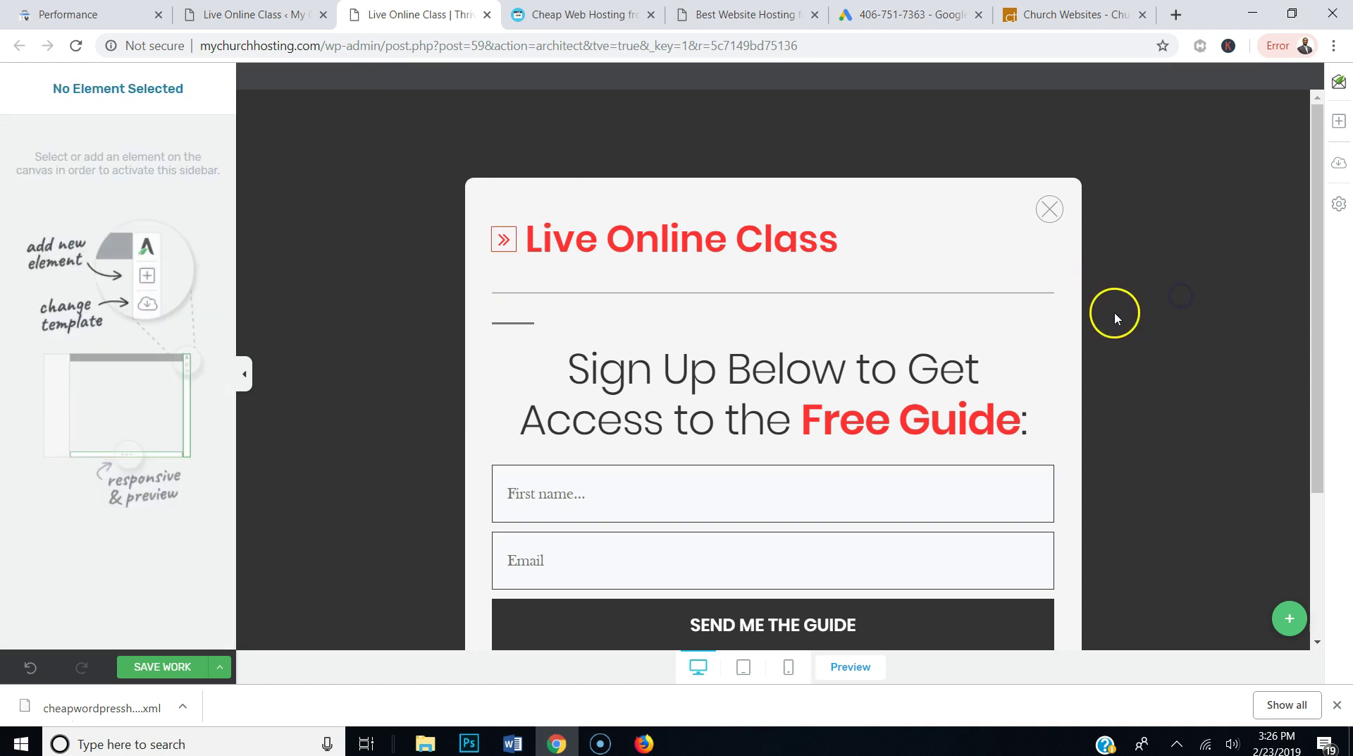
Change the "Live Online Class" heading's text color to the saved Denim blue, #1288cc
left_click_drag(876, 235, 462, 241)
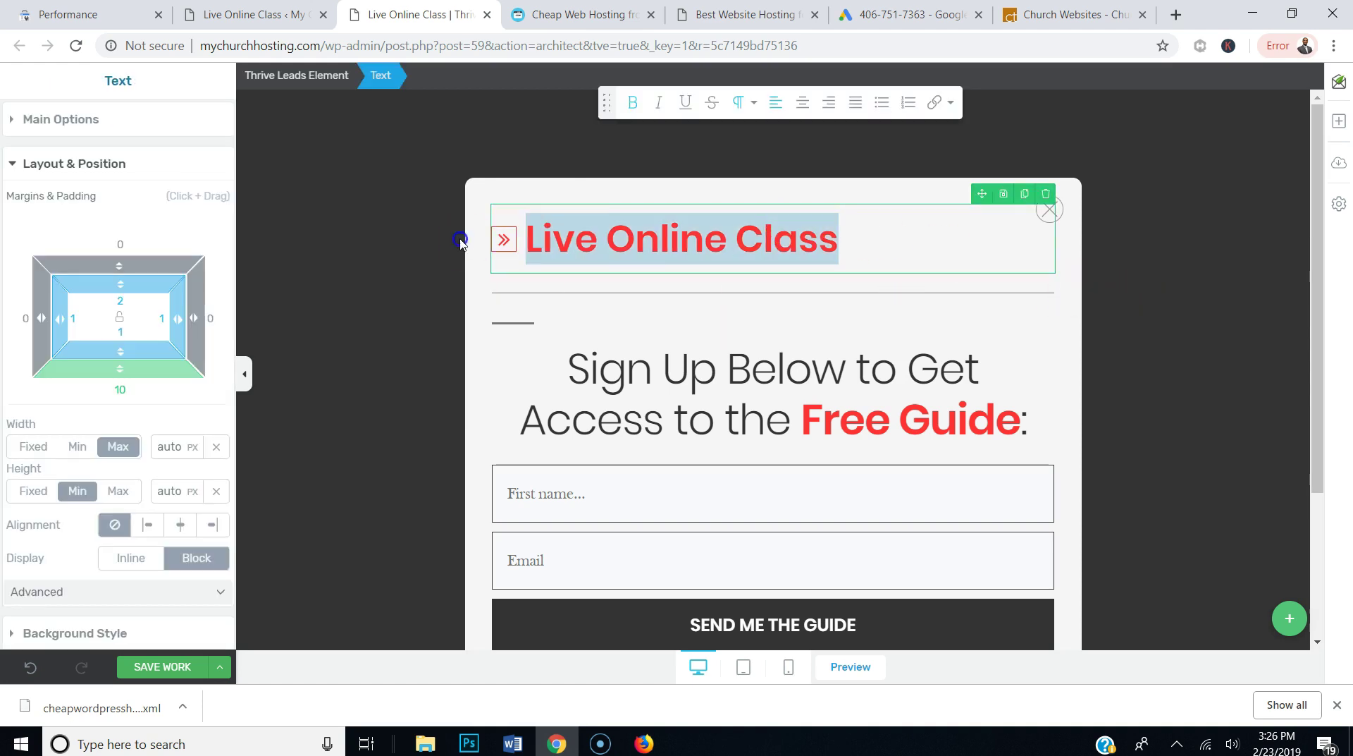
left_click(114, 177)
left_click(112, 119)
left_click(110, 158)
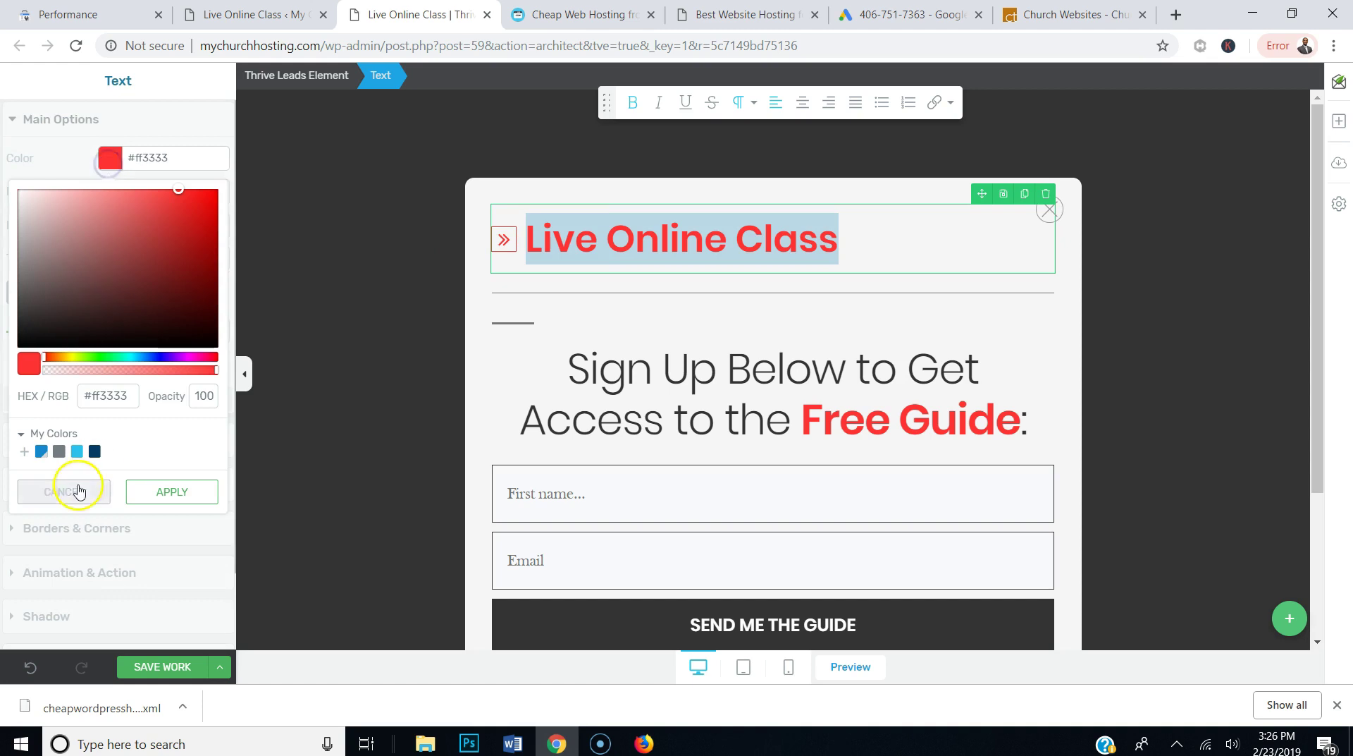
left_click(41, 452)
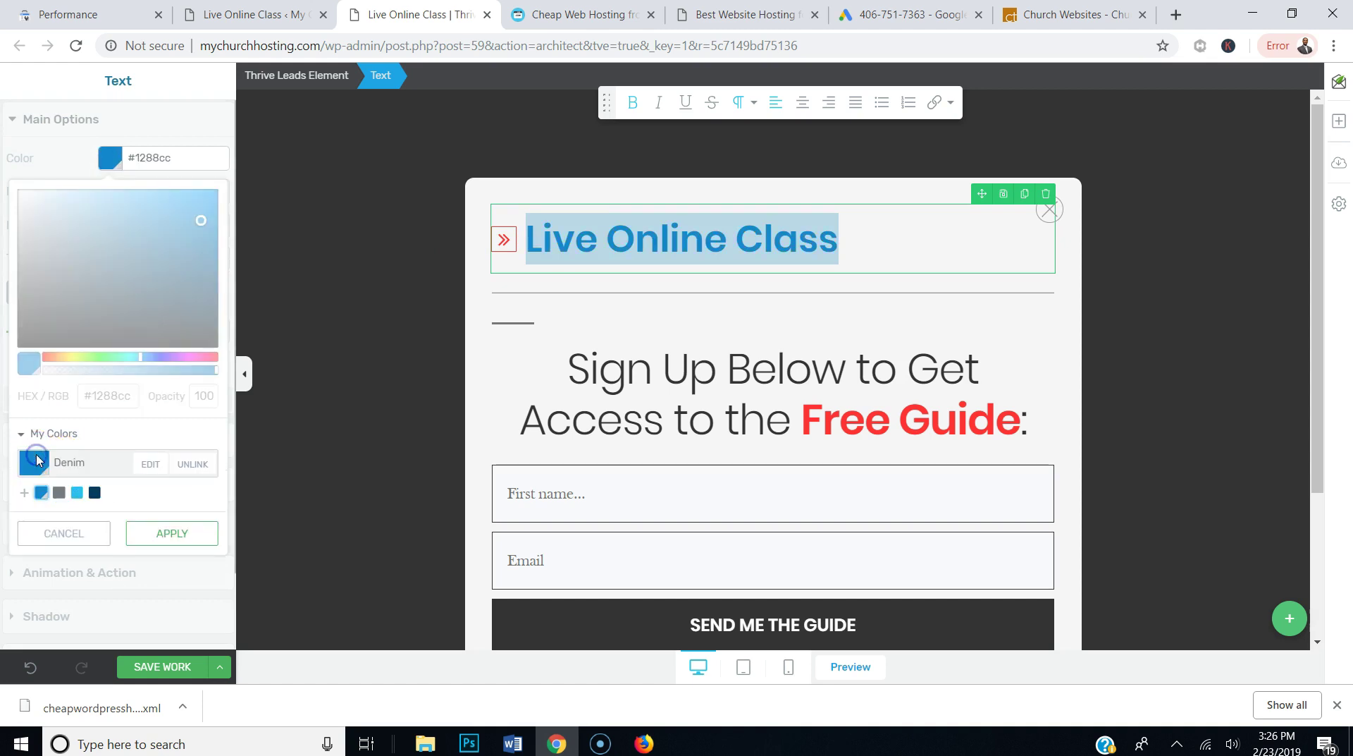
left_click(145, 547)
left_click(853, 248)
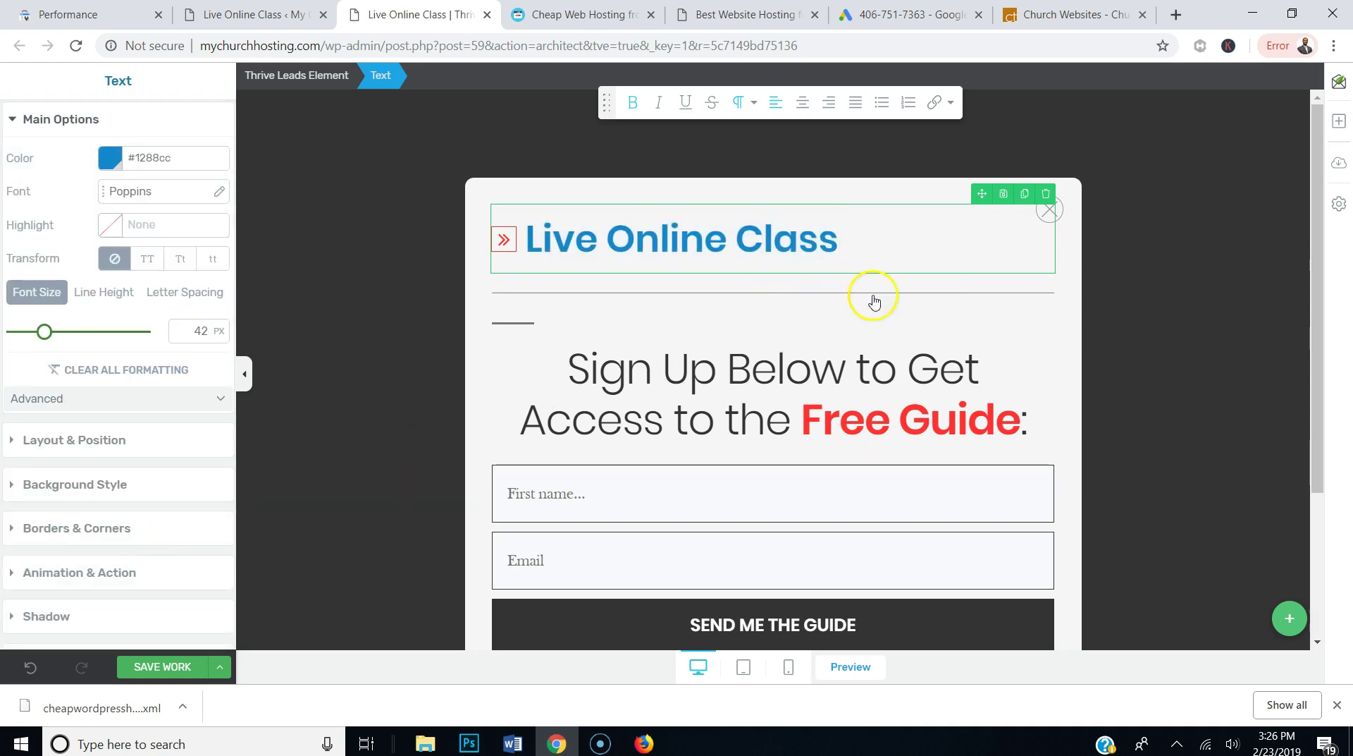
Replace the "Sign Up Below to Get Access to the Free Guide:" headline with "Join Our Next Online Class FREE"
left_click_drag(1043, 427, 555, 373)
type("get")
key("BackSpace")
key("BackSpace")
key("BackSpace")
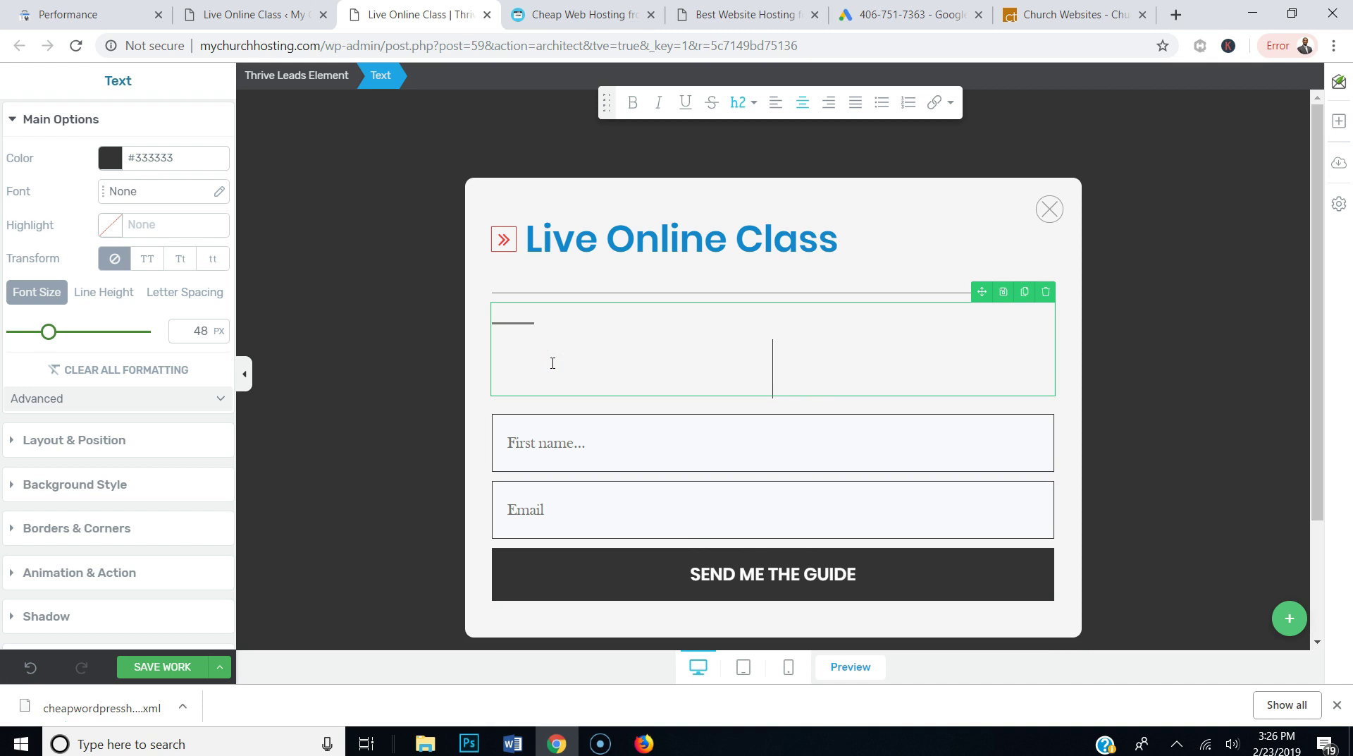
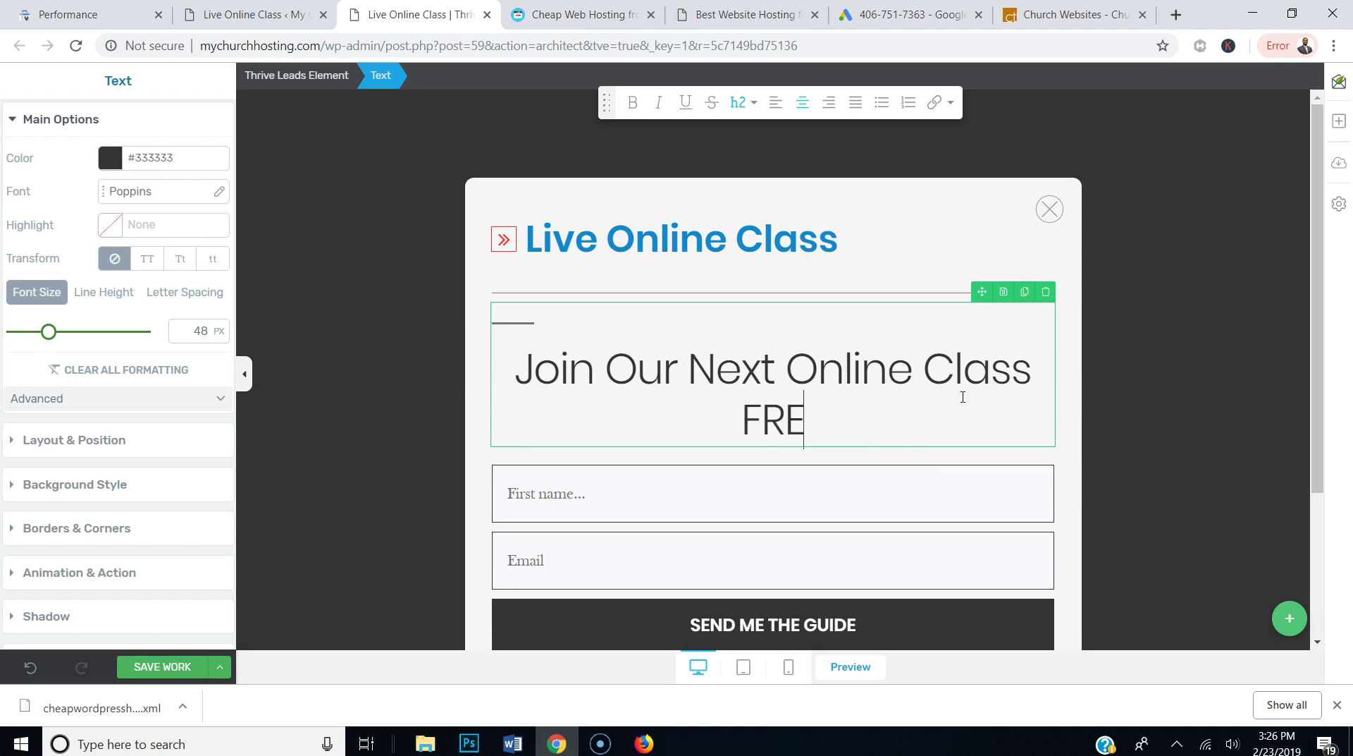
Enlarge the word "FREE" in the headline to 85 px and make it bold
left_click_drag(820, 436, 677, 430)
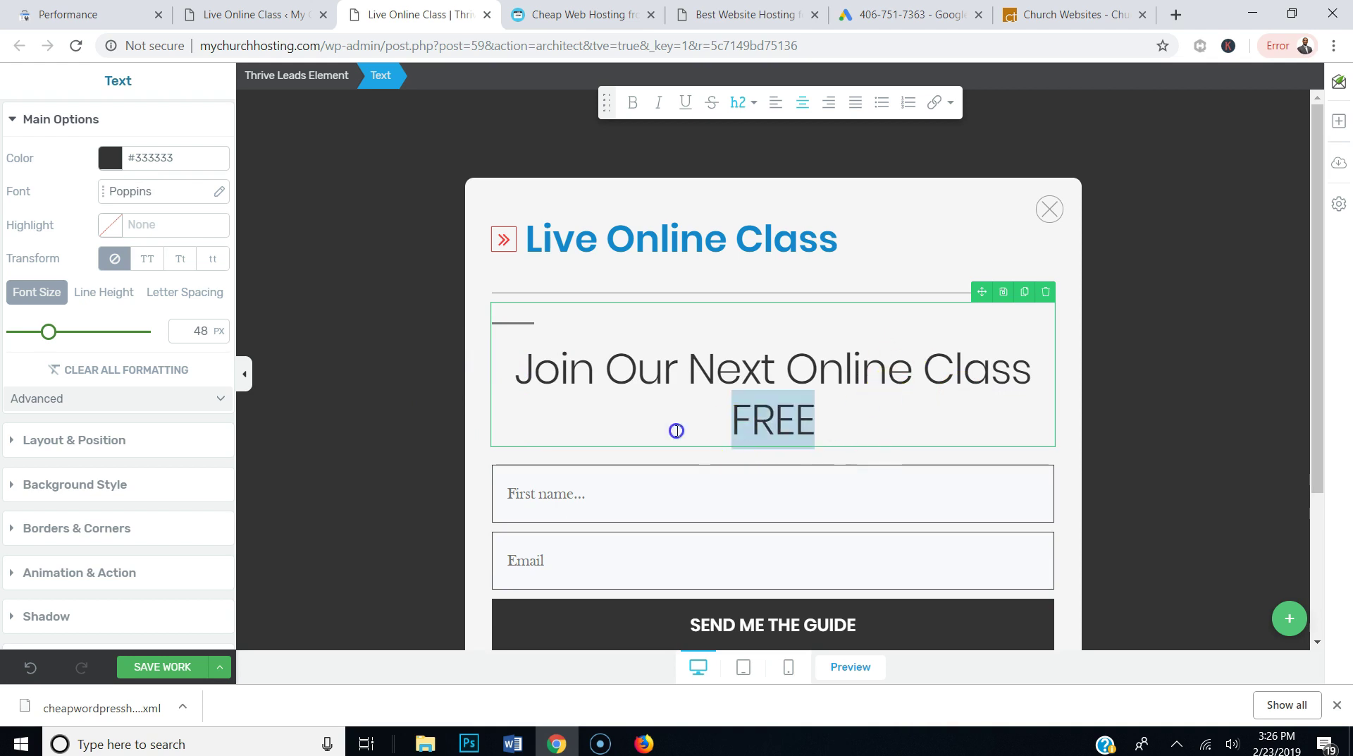
left_click_drag(50, 335, 77, 335)
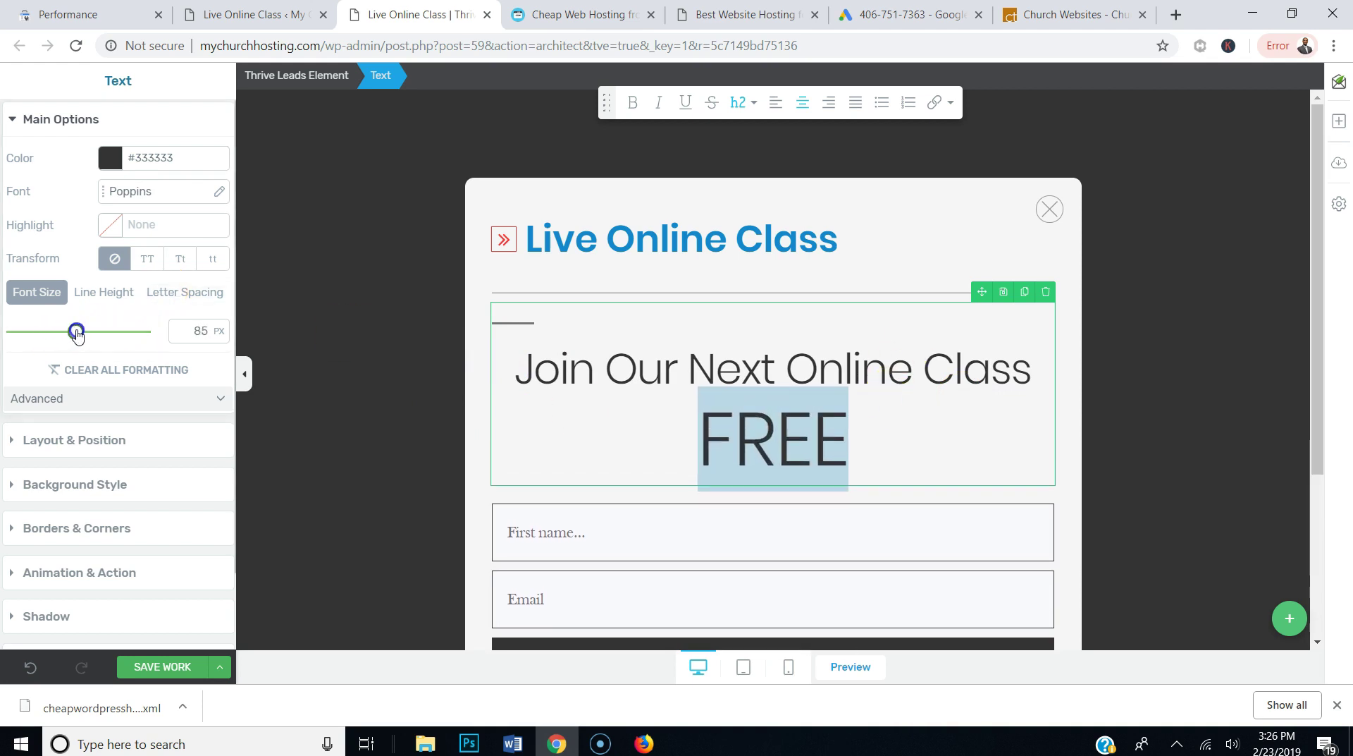
left_click(632, 103)
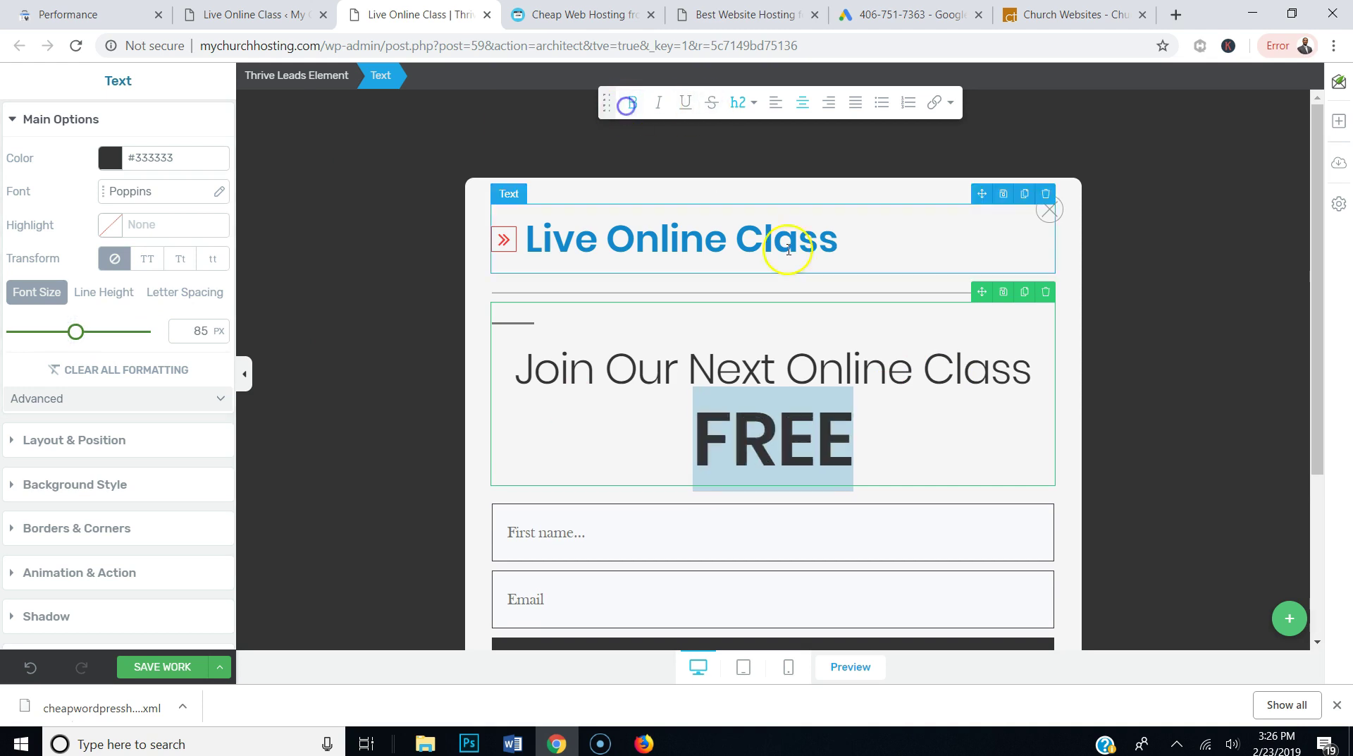
left_click(1123, 397)
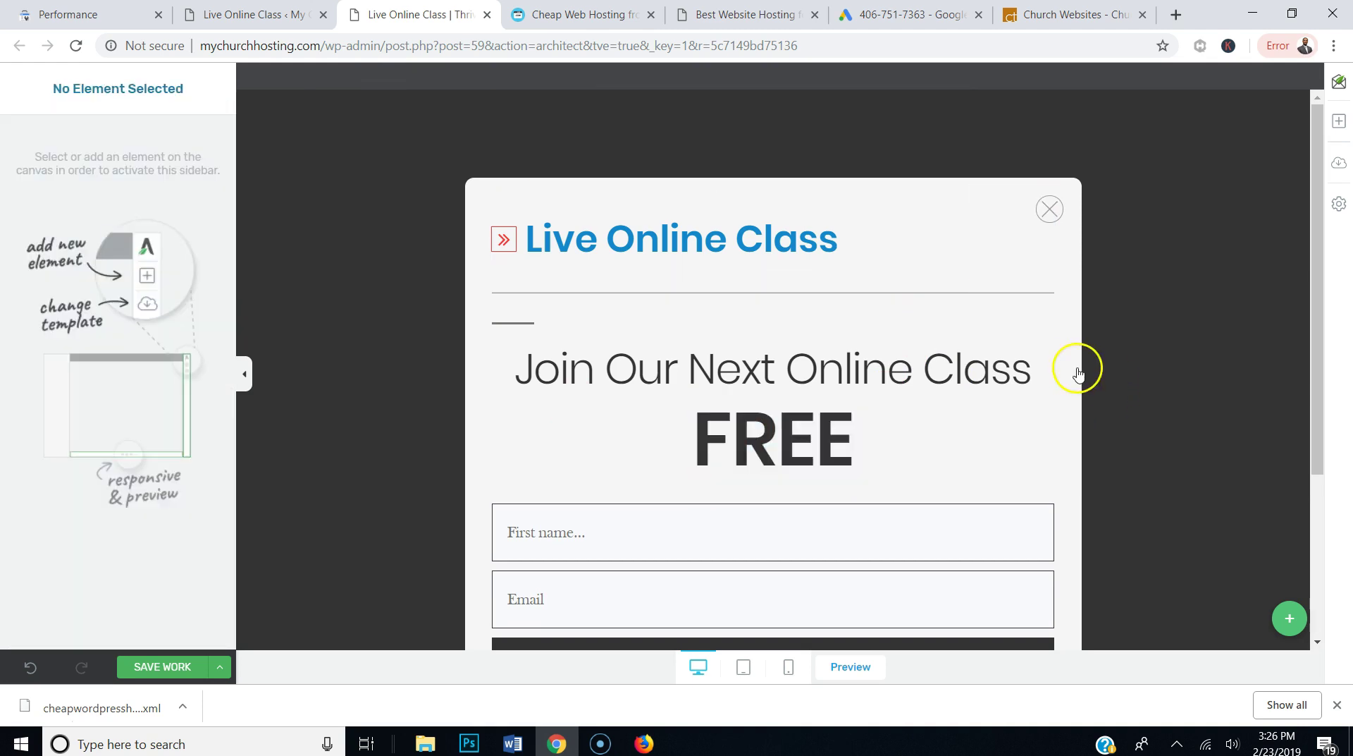
Start connecting the lead generation form to a service through an API and open the page for adding new API connections
scroll(1071, 373, "down", 3)
scroll(1071, 373, "up", 2)
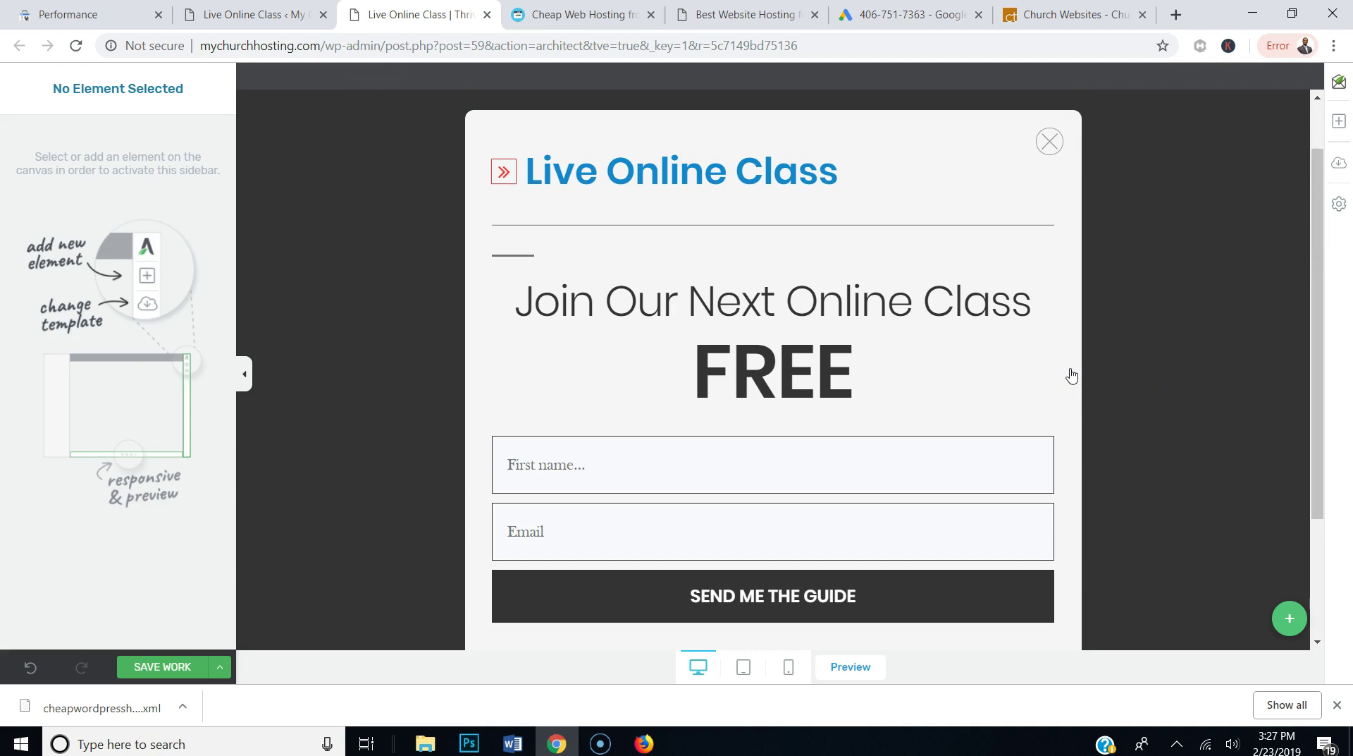
left_click(650, 480)
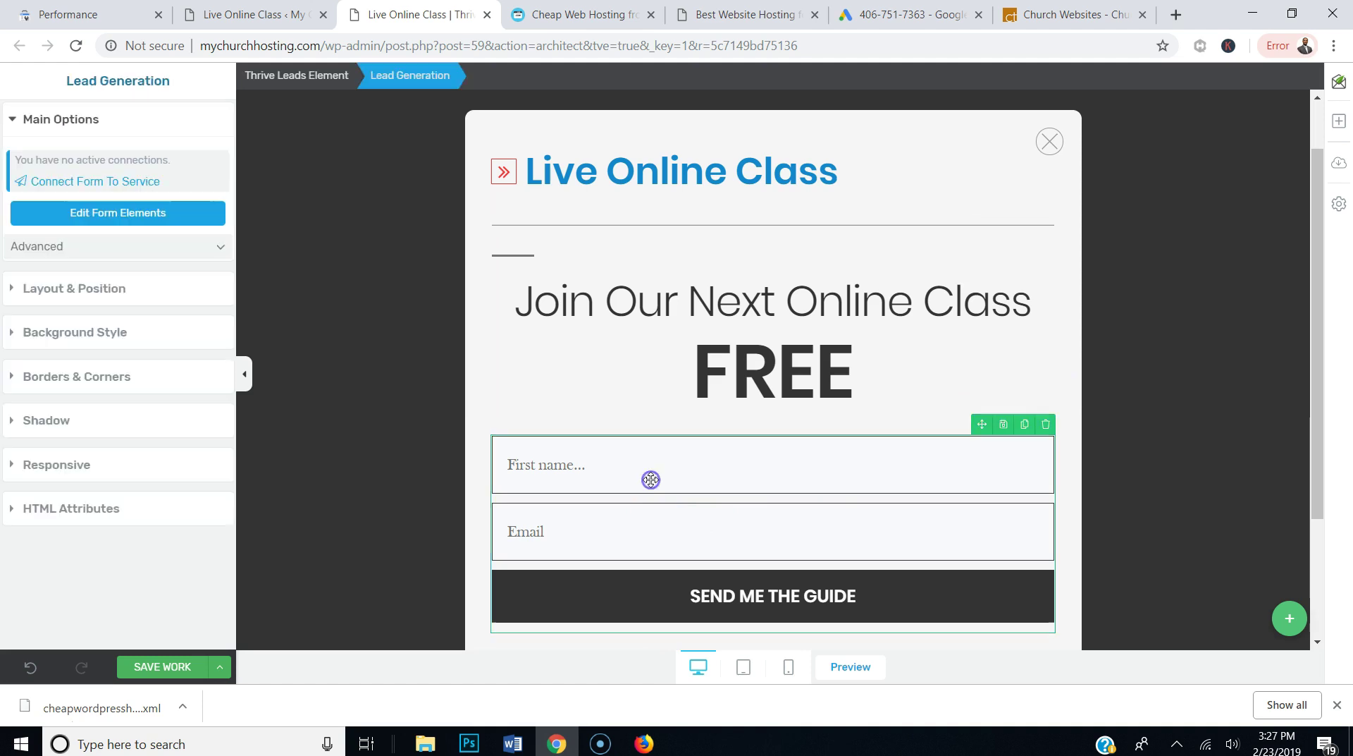
left_click(97, 183)
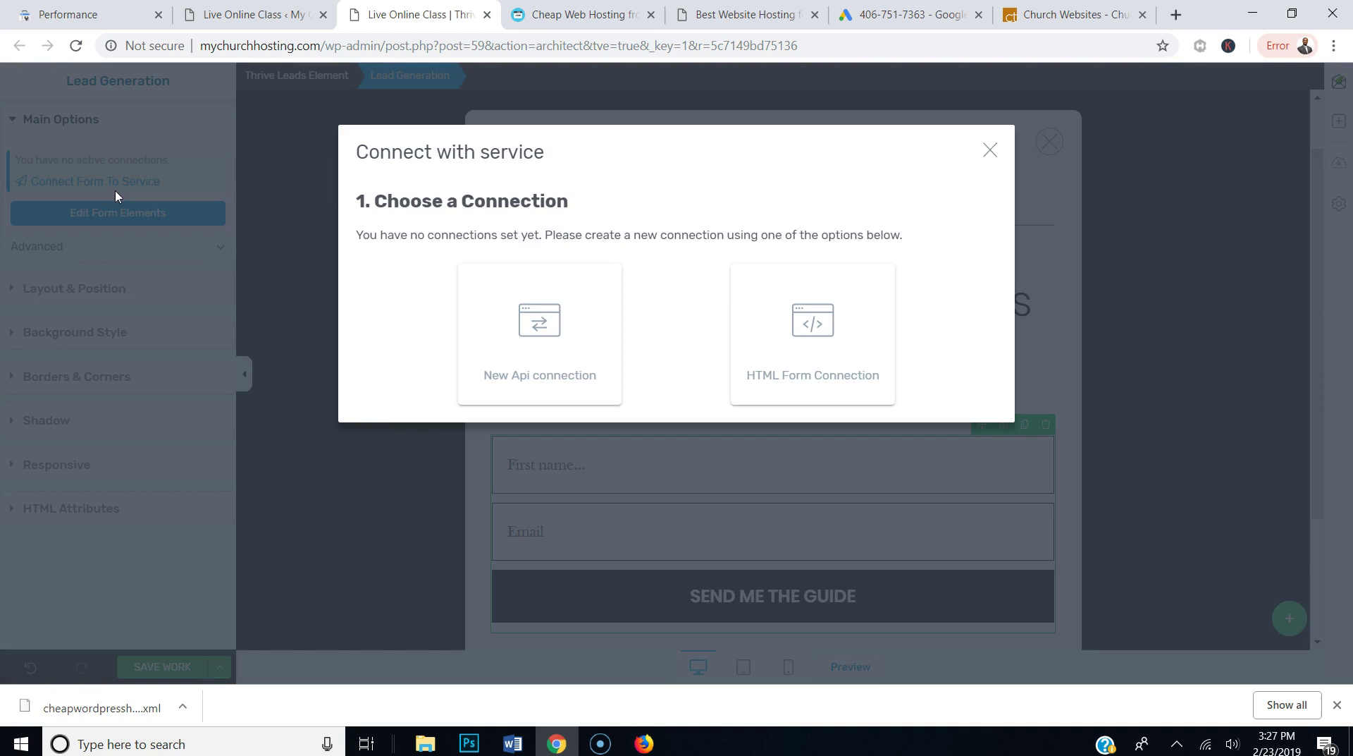
left_click(559, 322)
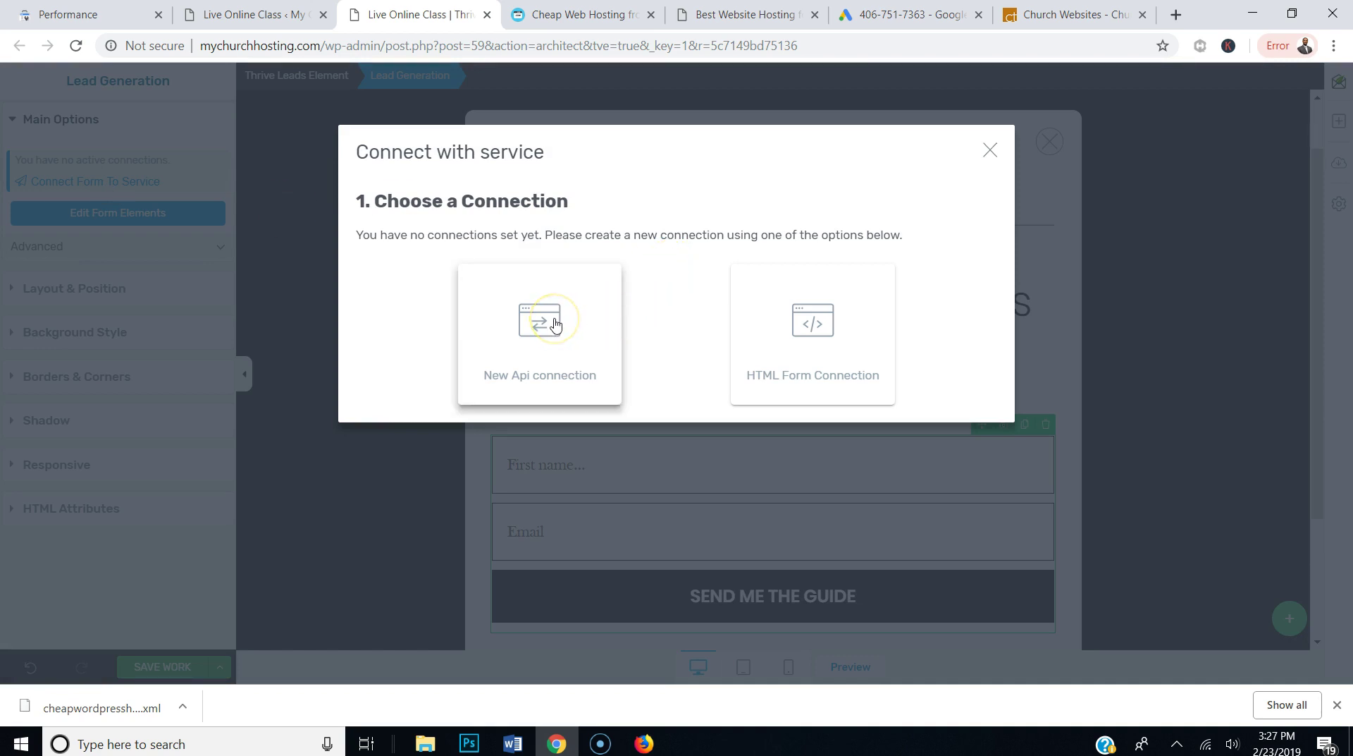
left_click(555, 323)
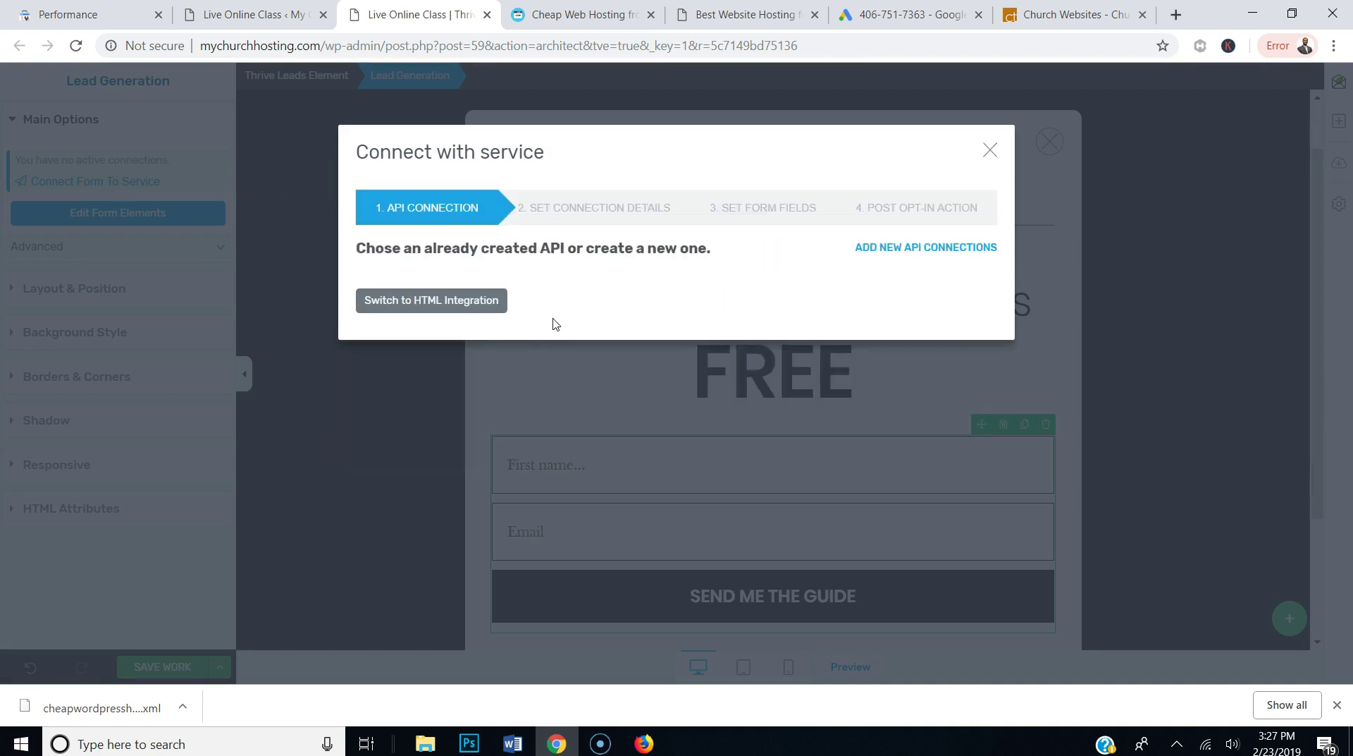
left_click(949, 250)
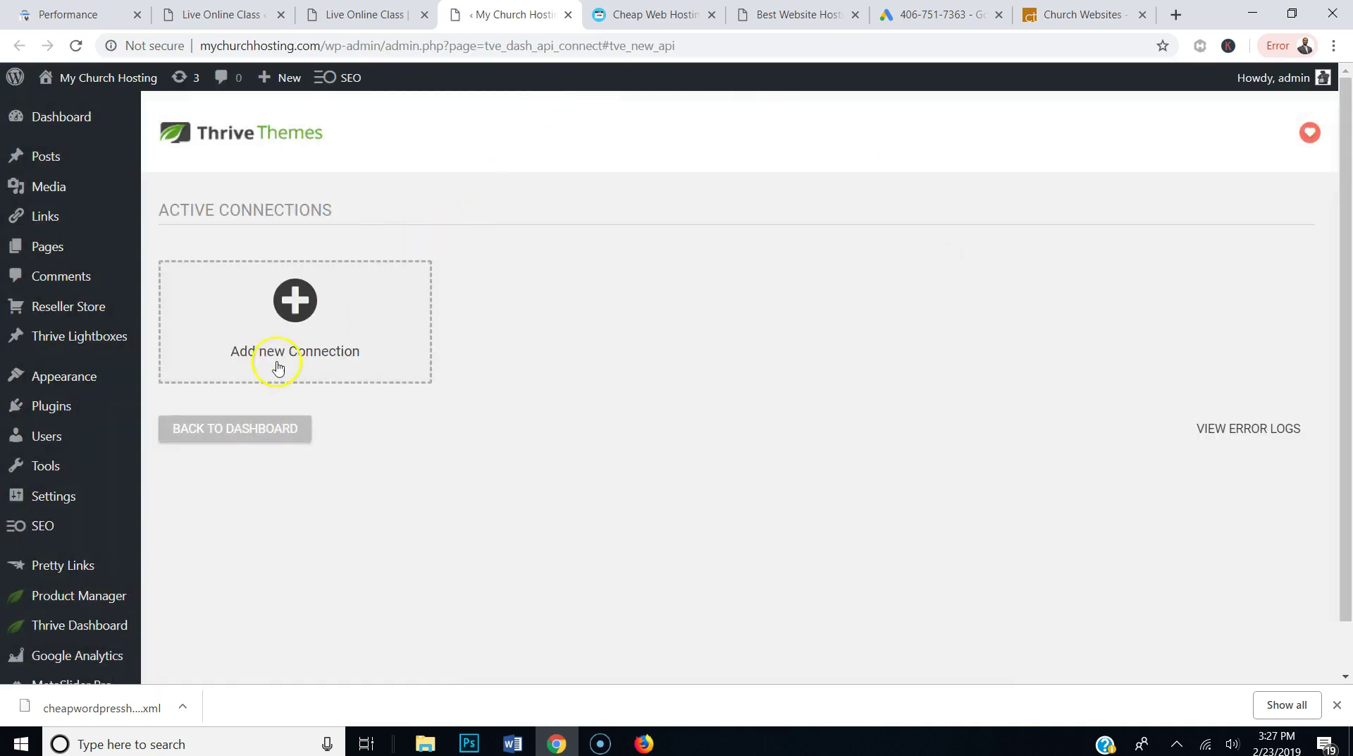
Add a new connection and choose Mailchimp as its app
left_click(290, 310)
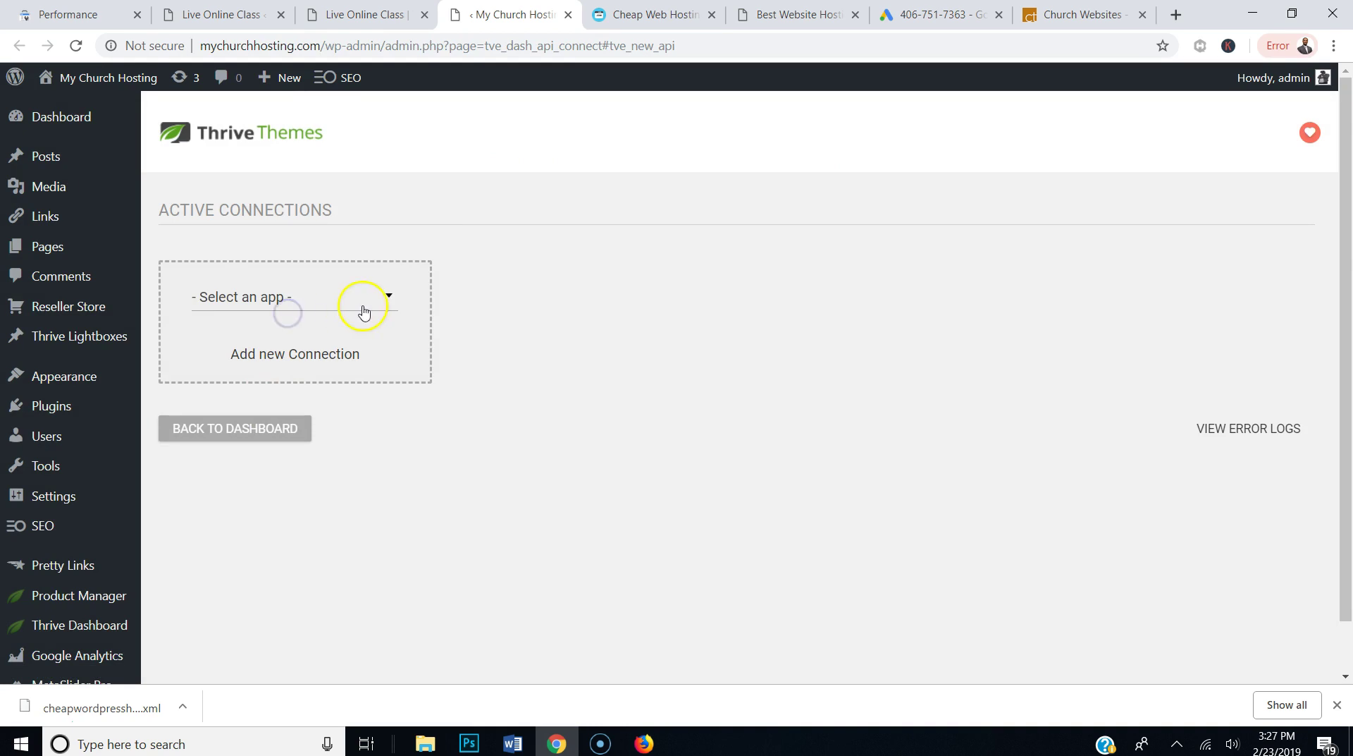
left_click(388, 295)
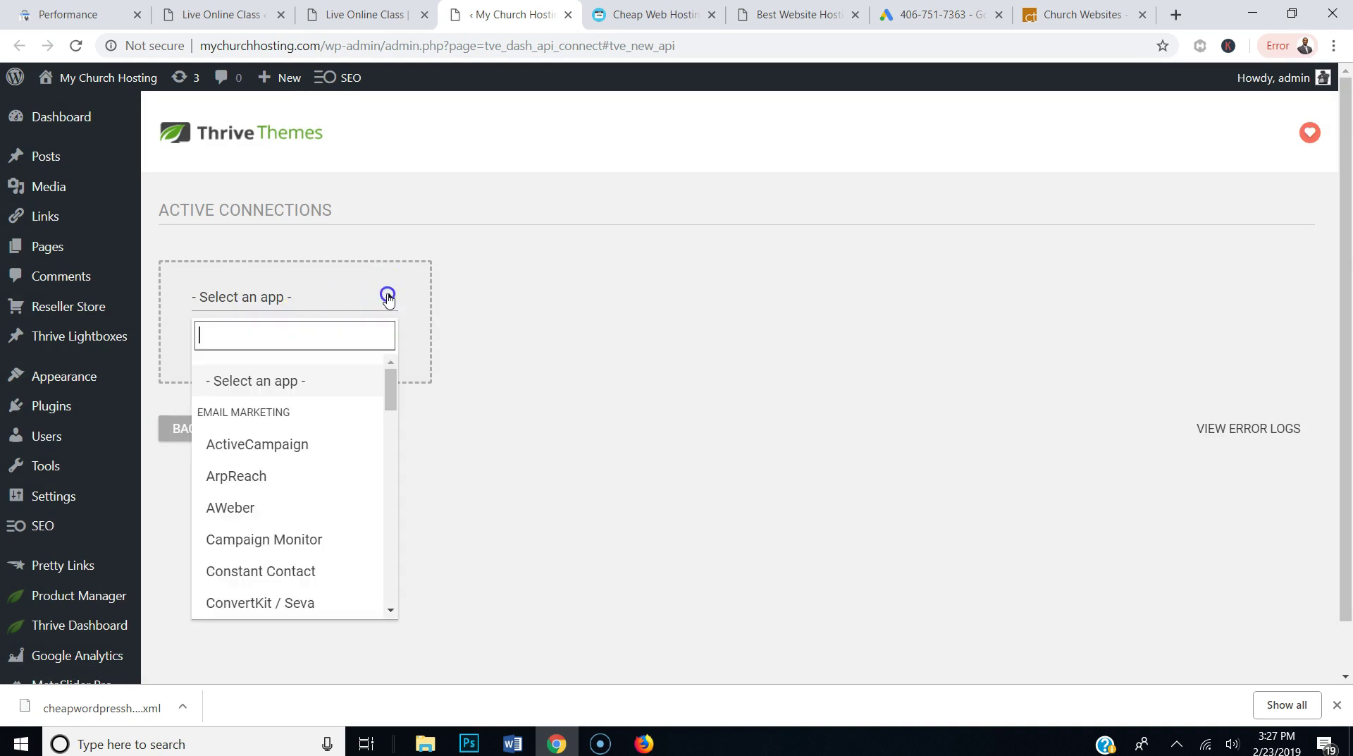
left_click_drag(390, 384, 387, 459)
left_click(321, 429)
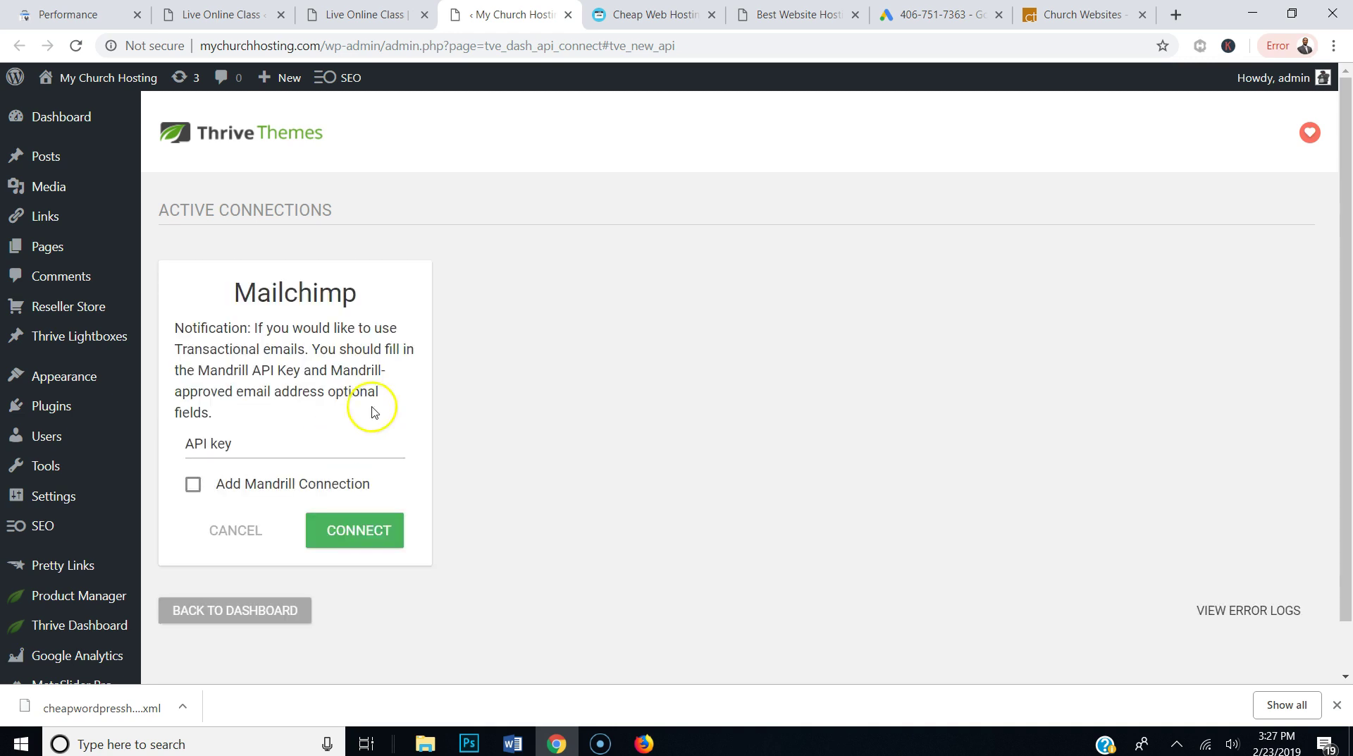
Open mailchimp.com in a new browser tab and log in to the account with the saved credentials
left_click(1178, 14)
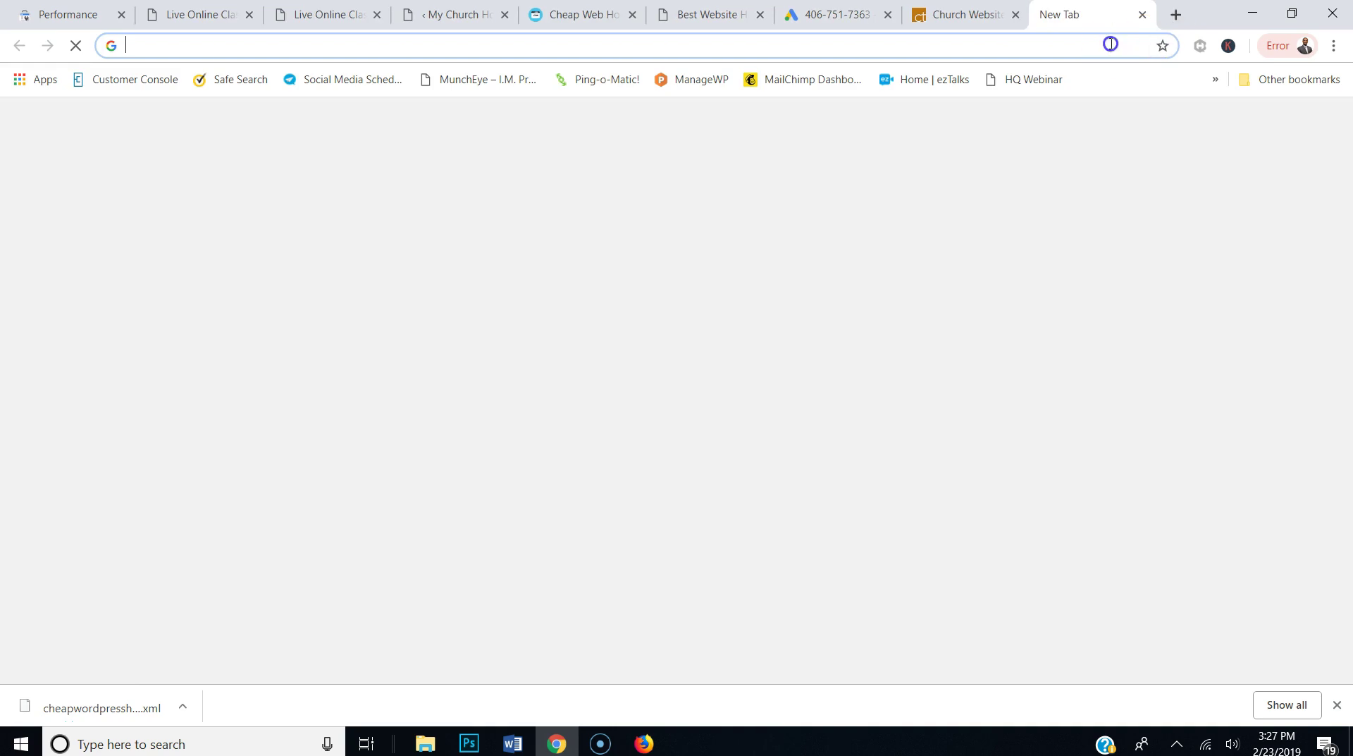
type("mail")
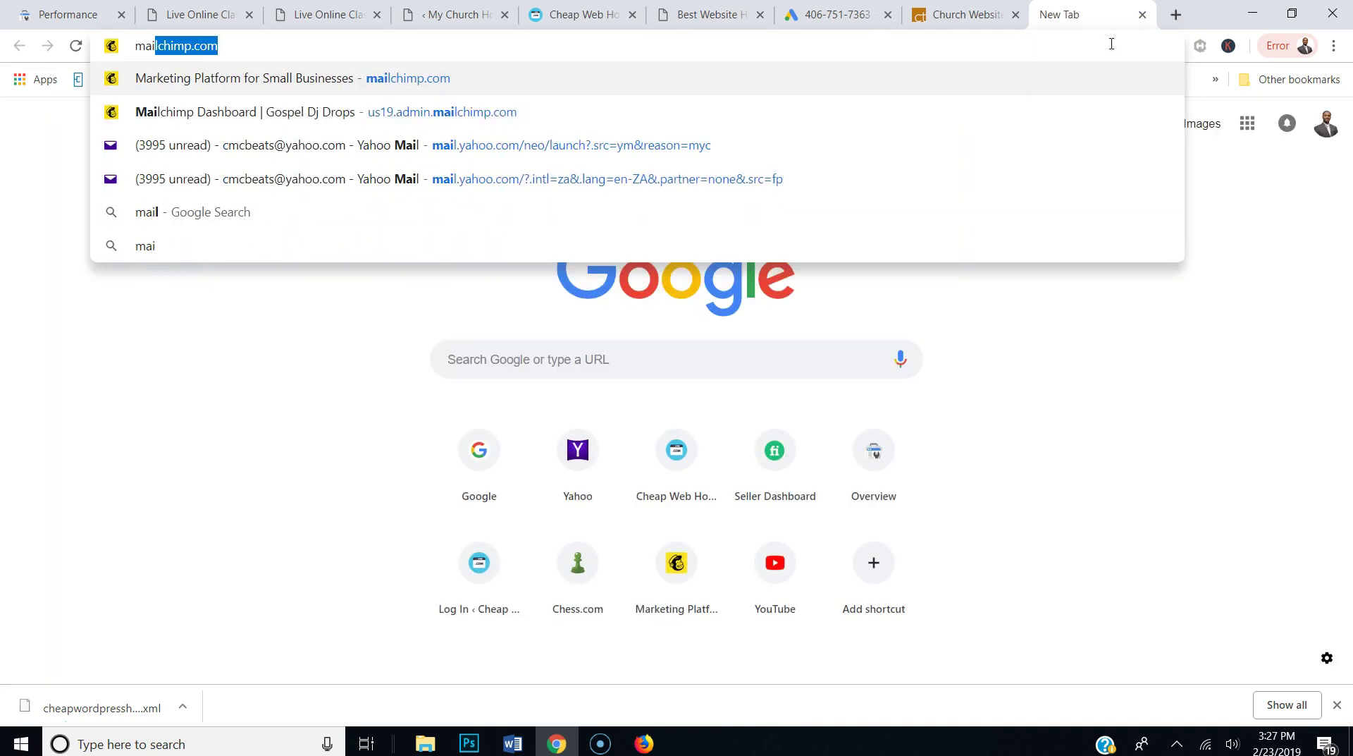
key("Return")
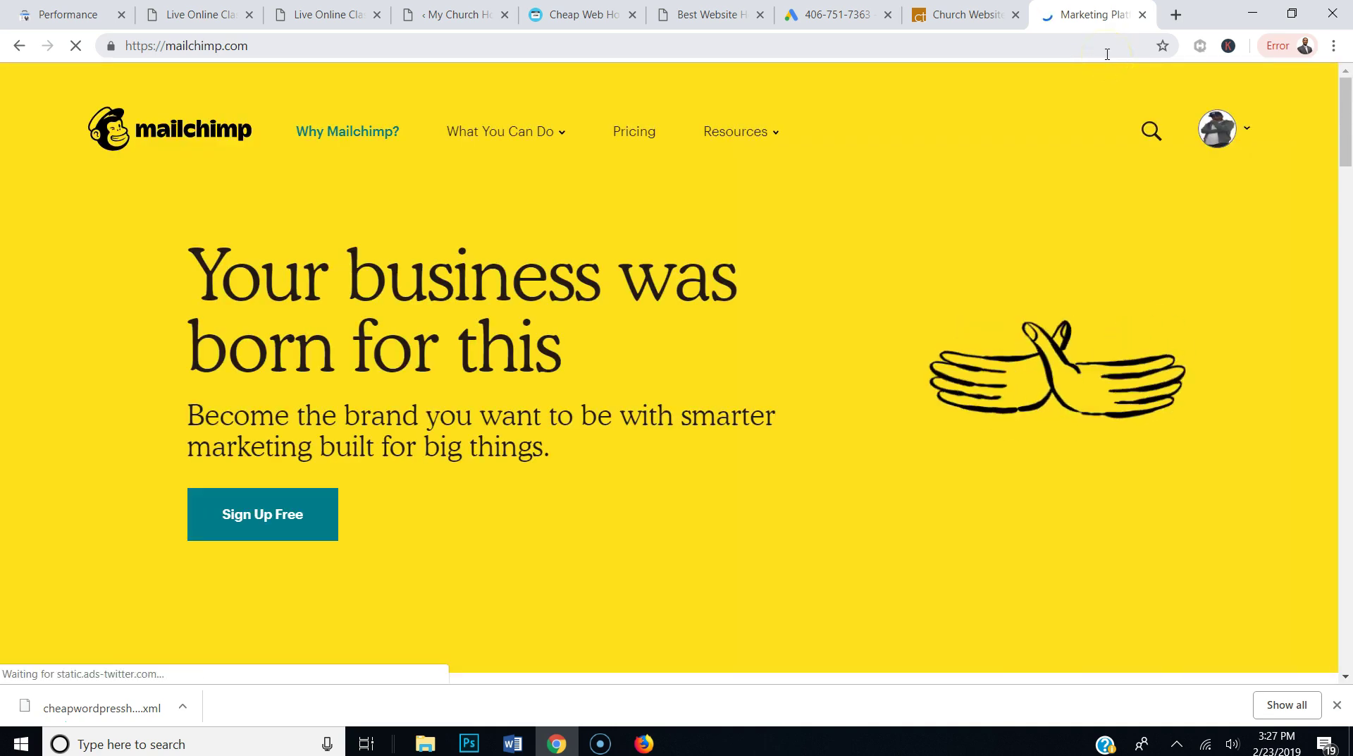
left_click(1247, 129)
left_click(1189, 243)
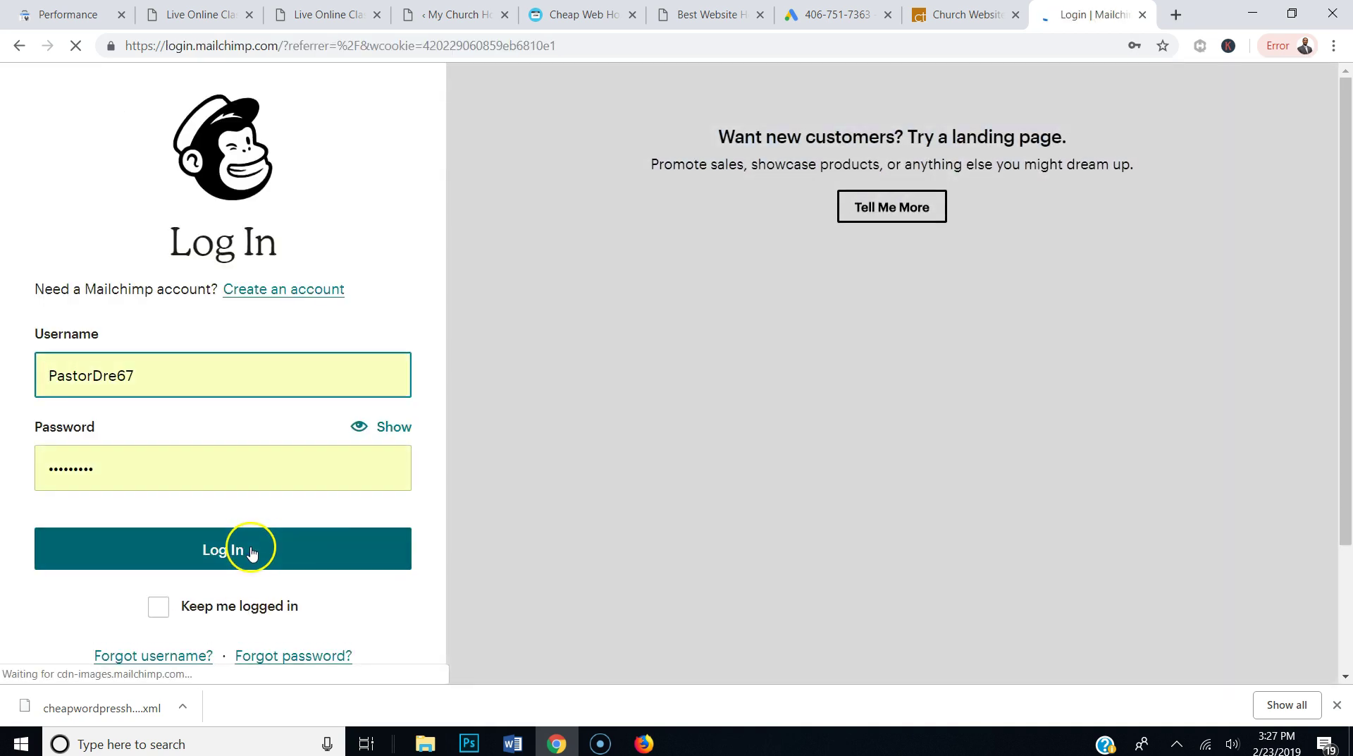
left_click(252, 551)
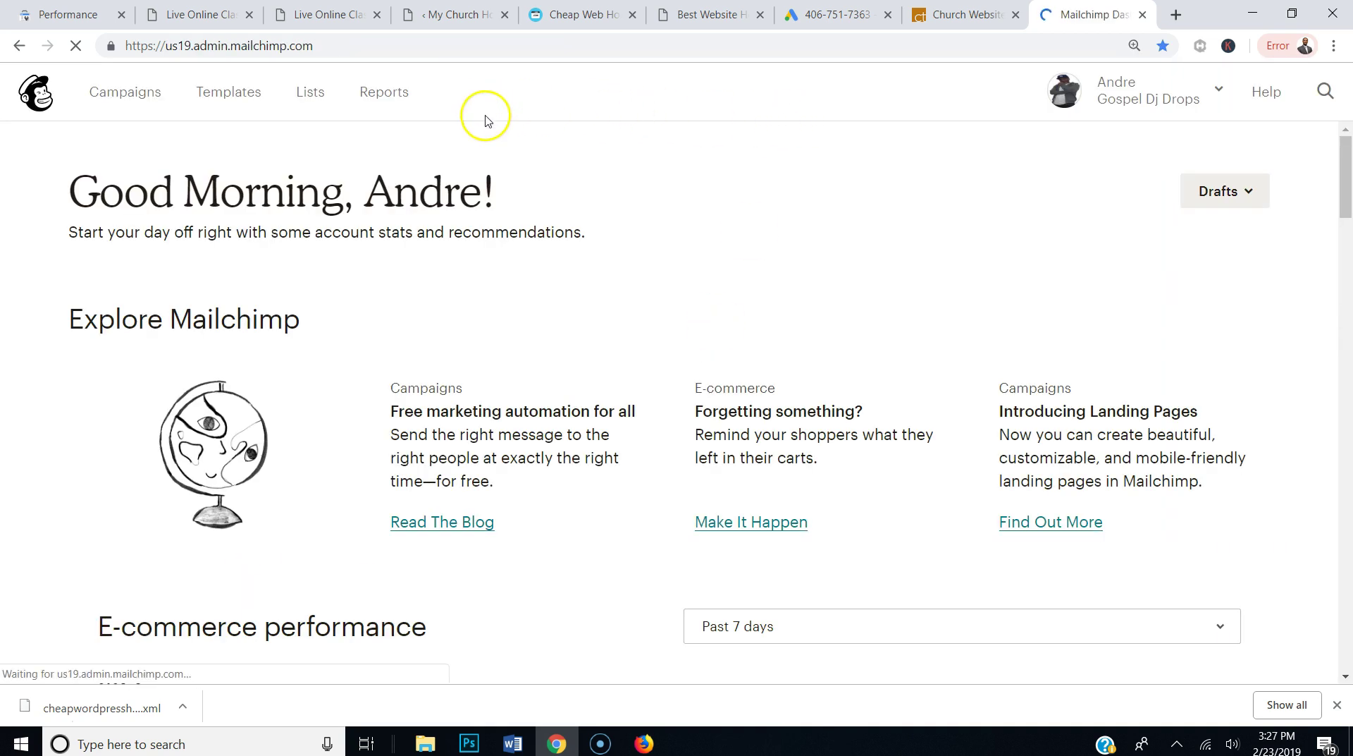
Open the API keys page from the Mailchimp account profile's extras and copy the existing key labelled for CREATING WEBSITE
left_click(1220, 90)
left_click(1095, 205)
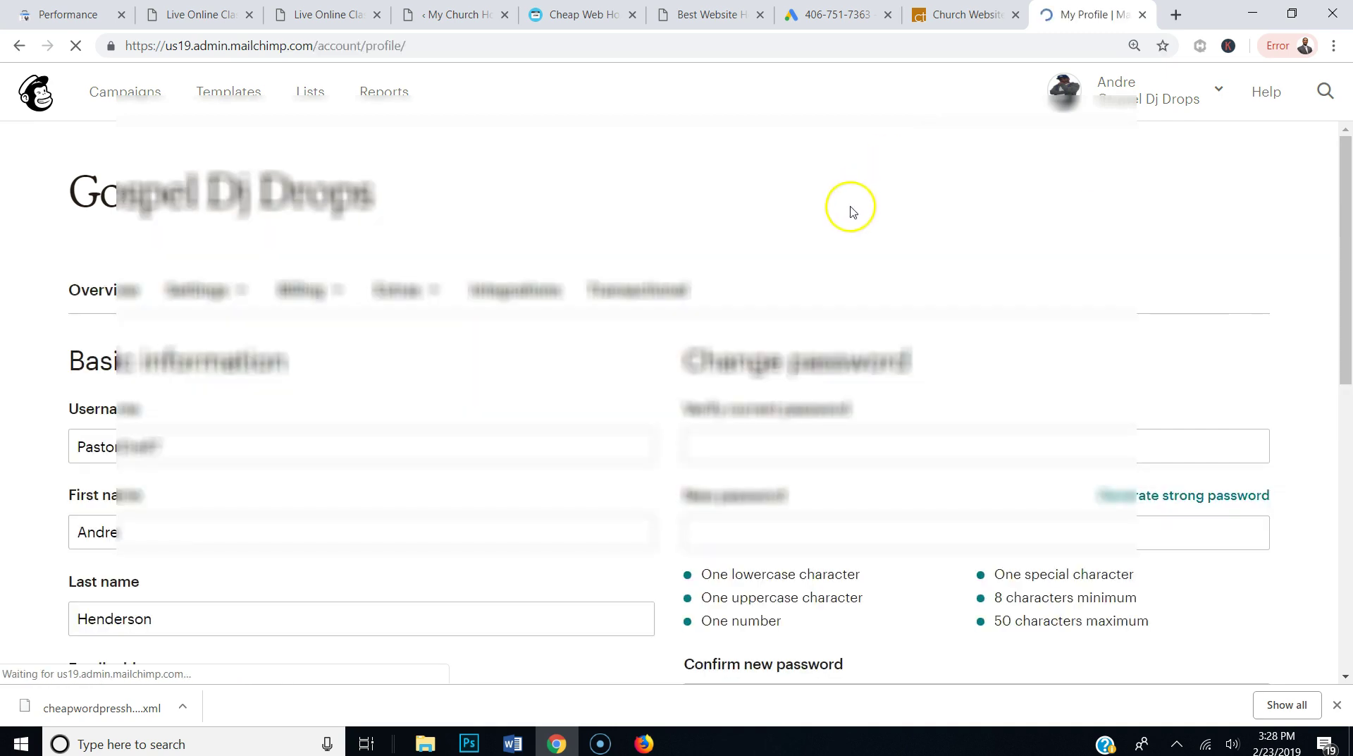
left_click(435, 293)
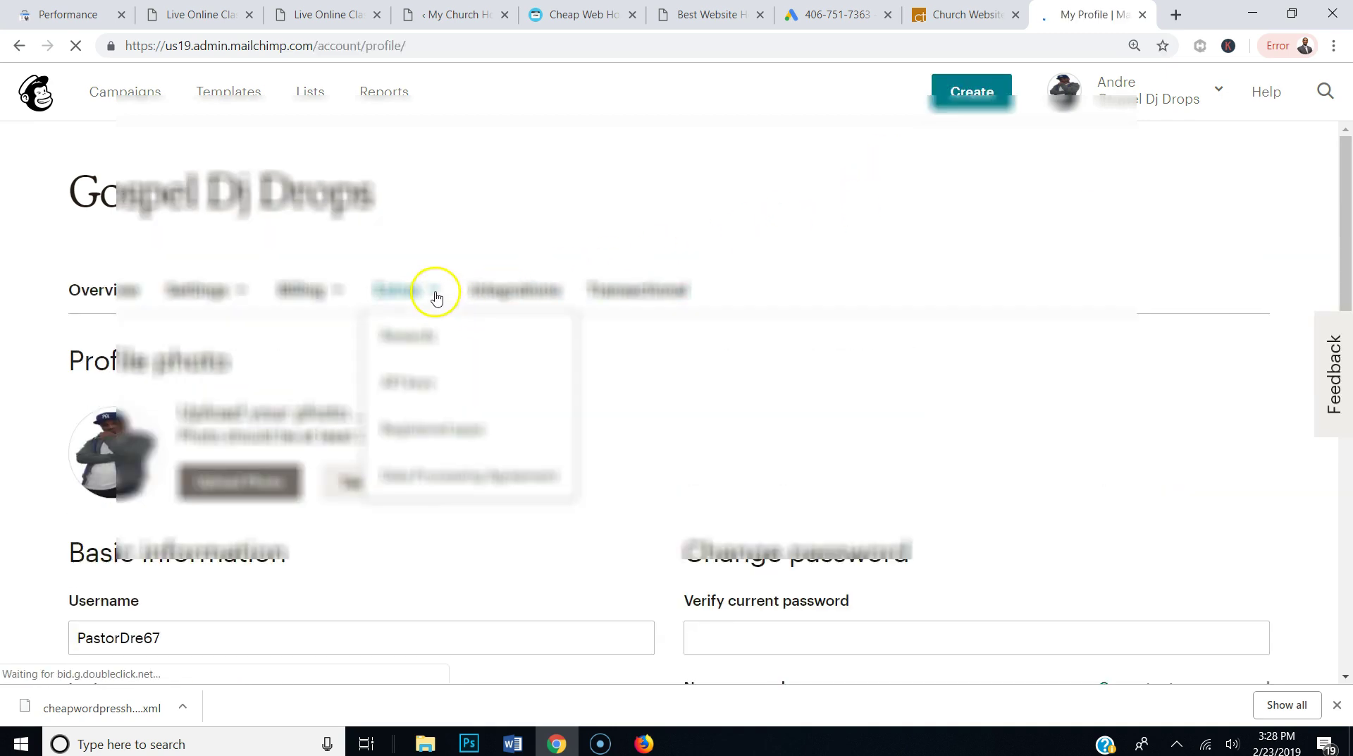
left_click(427, 378)
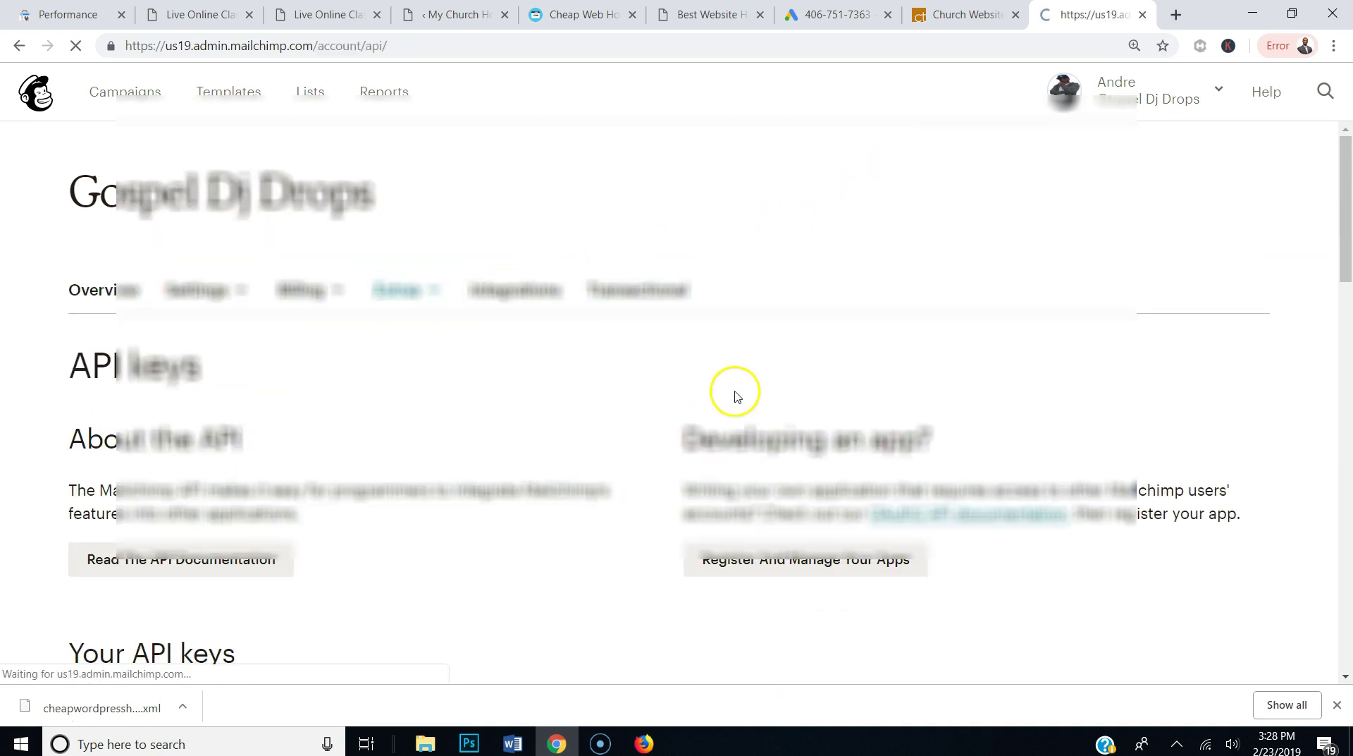
scroll(737, 393, "down", 7)
scroll(740, 393, "down", 2)
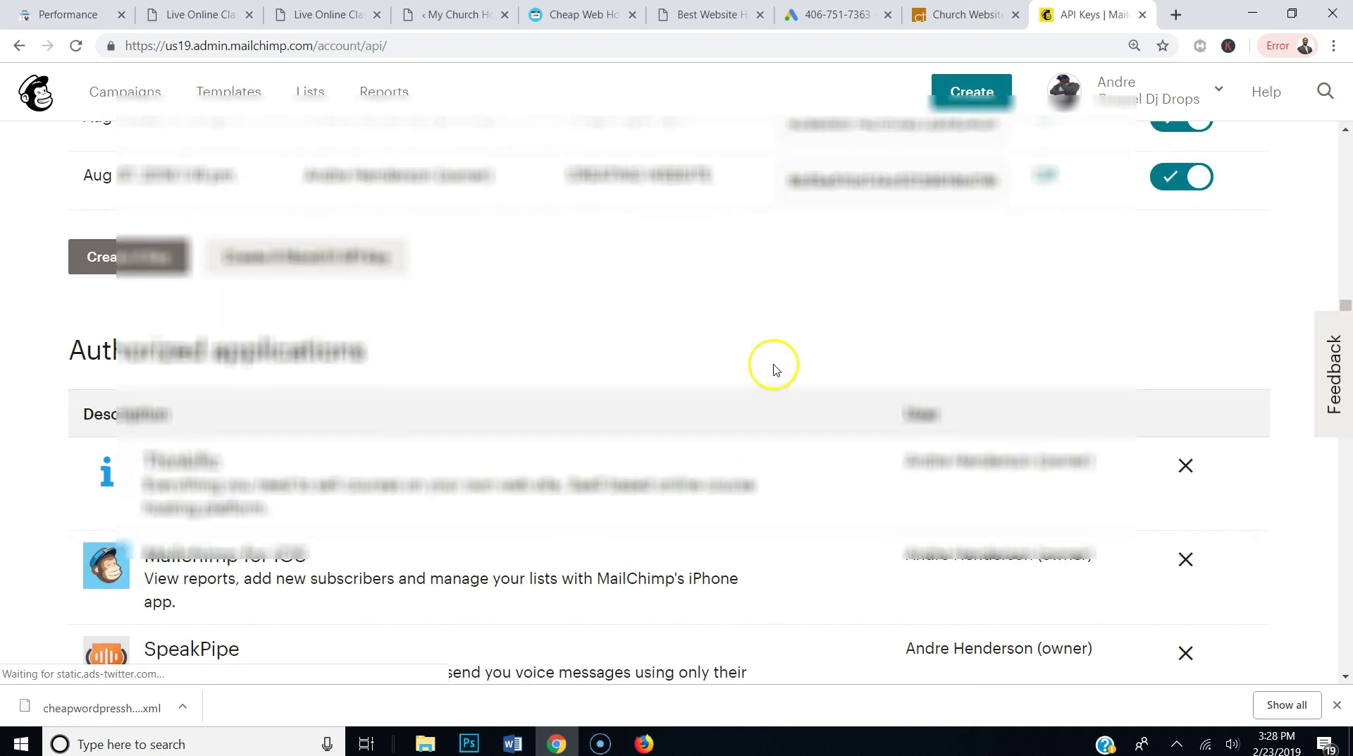
left_click(911, 181)
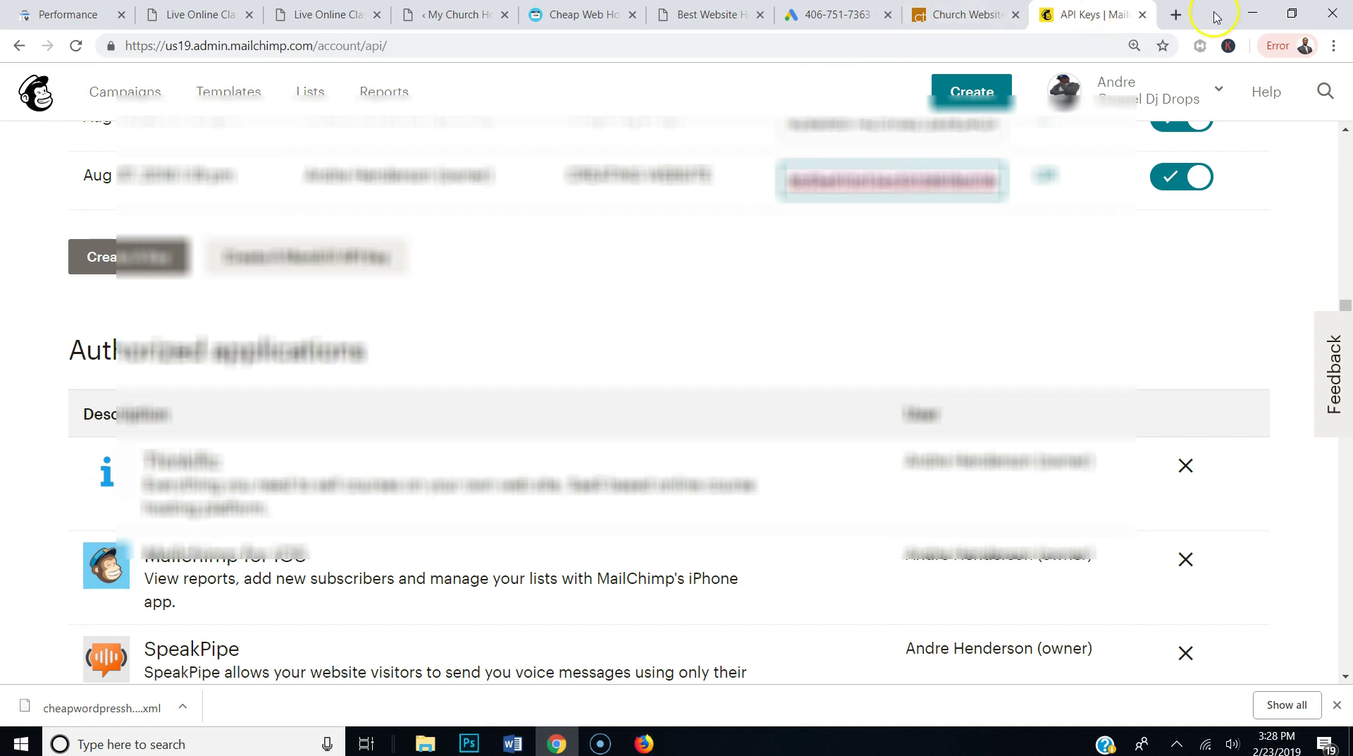
Close Mailchimp, paste the API key into the Mailchimp connection in Thrive Themes and connect it
left_click(1143, 15)
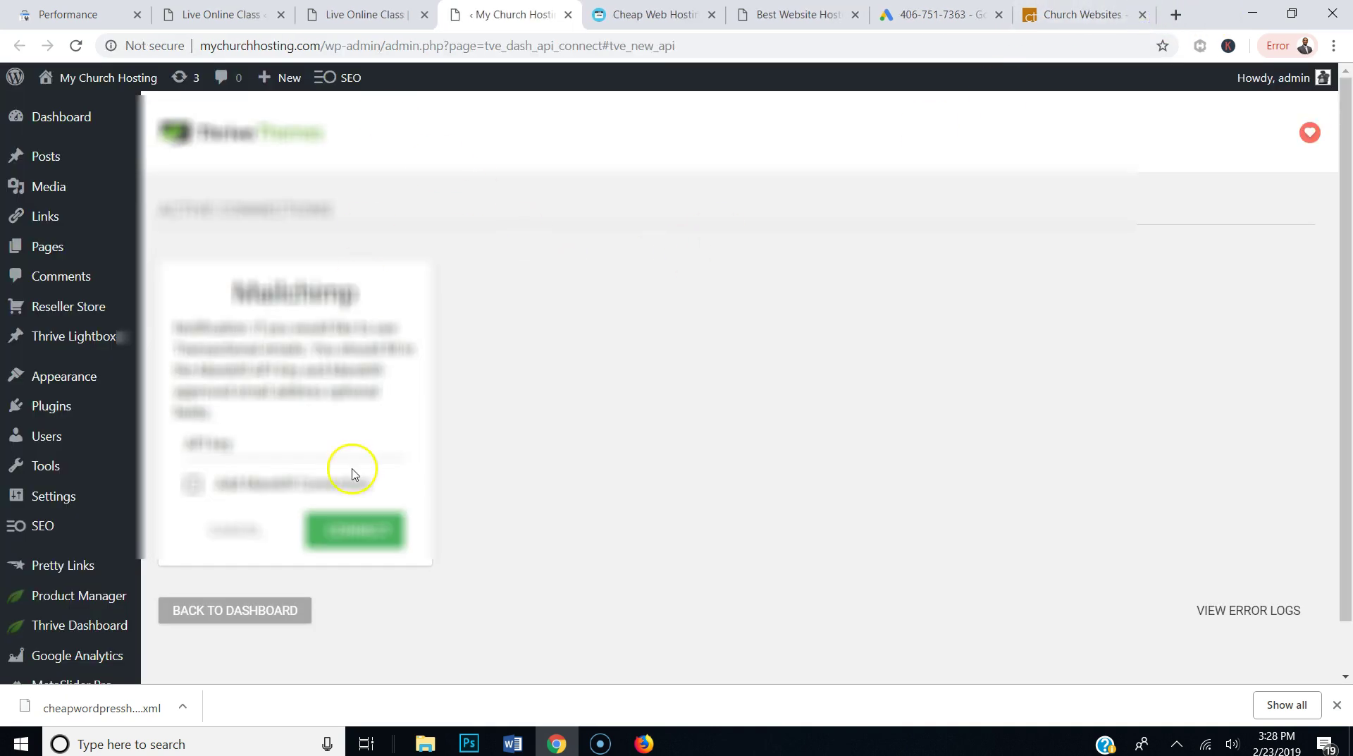
left_click(282, 456)
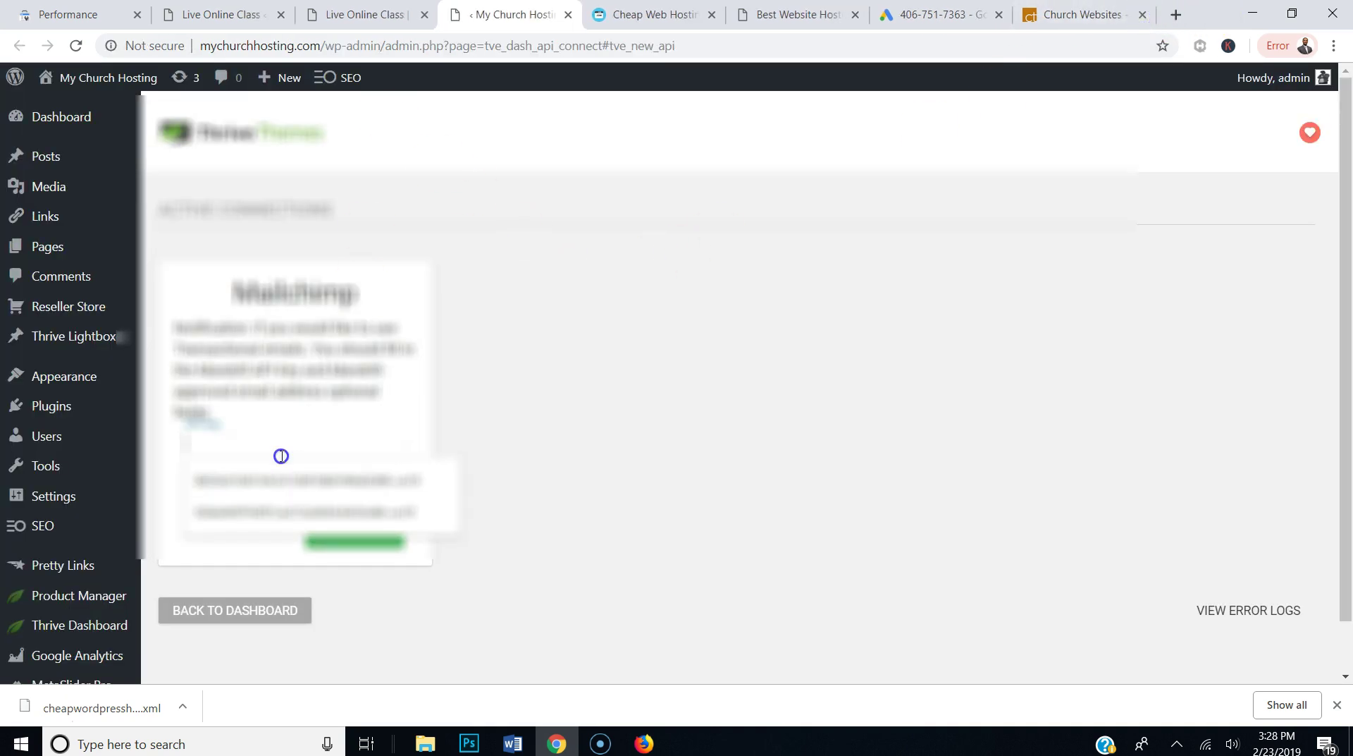
key("ctrl+v")
left_click(345, 533)
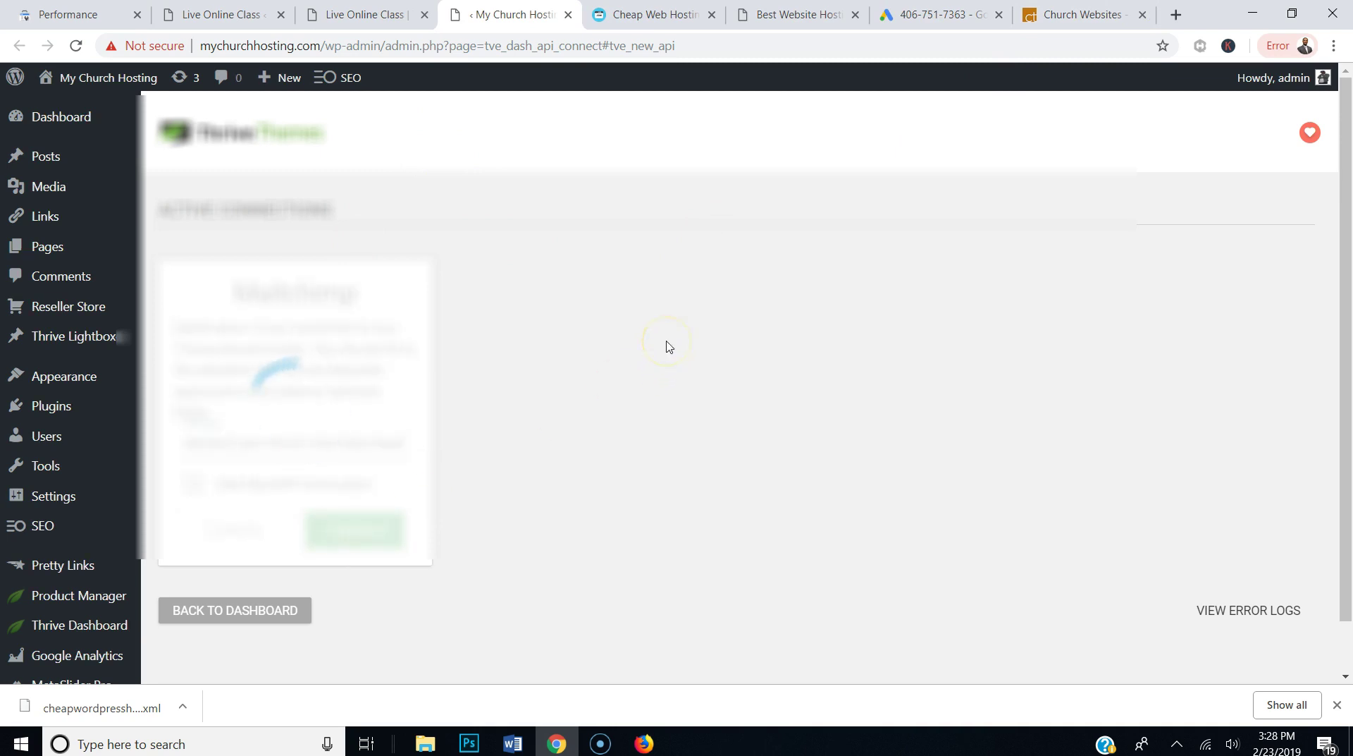
Close the API connections page and return to the Live Online Class form's service connection setup
key("ctrl+w")
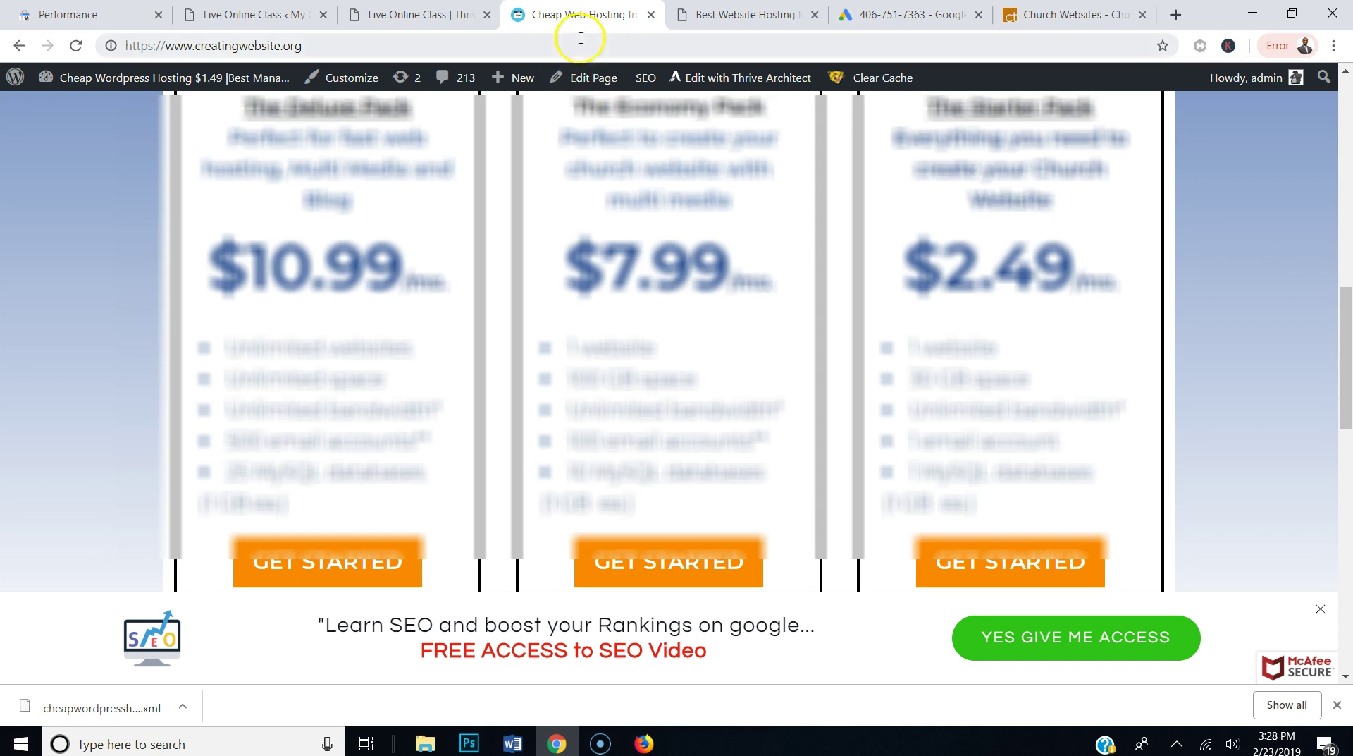
left_click(705, 16)
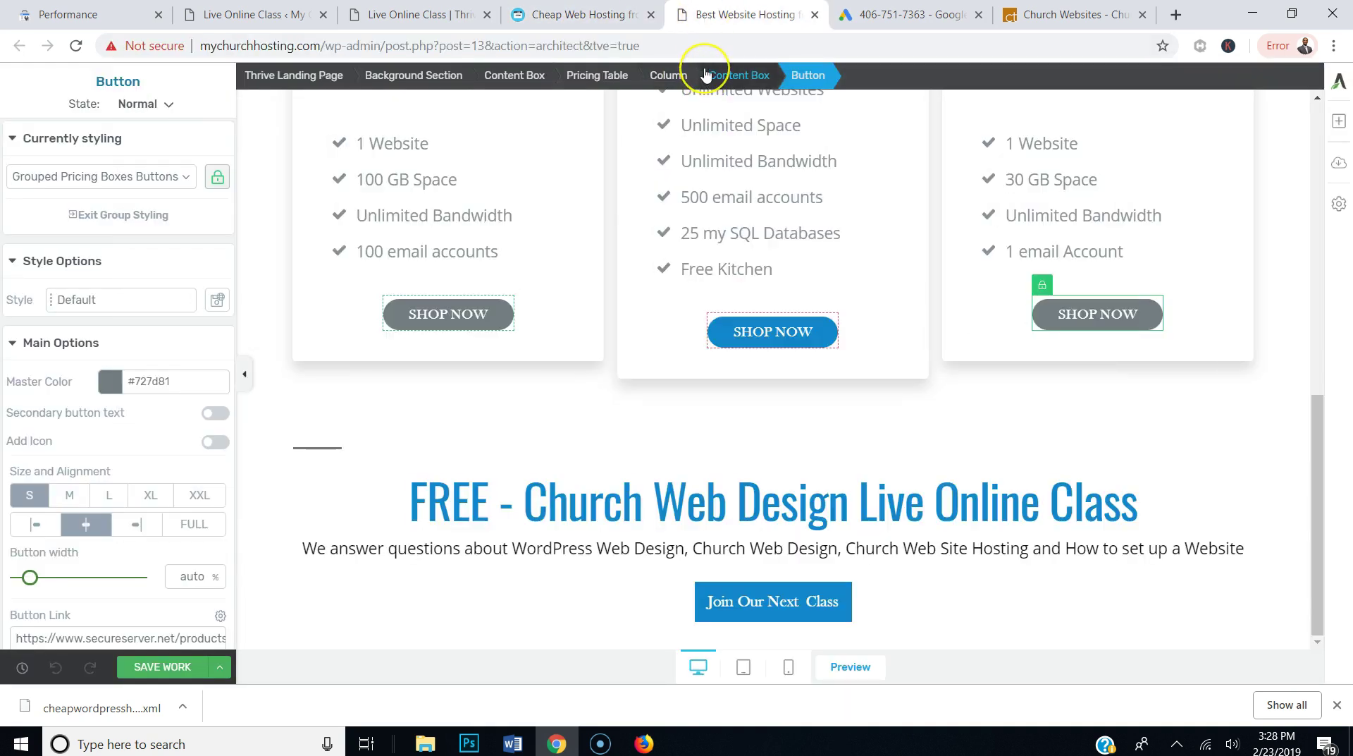
left_click(416, 15)
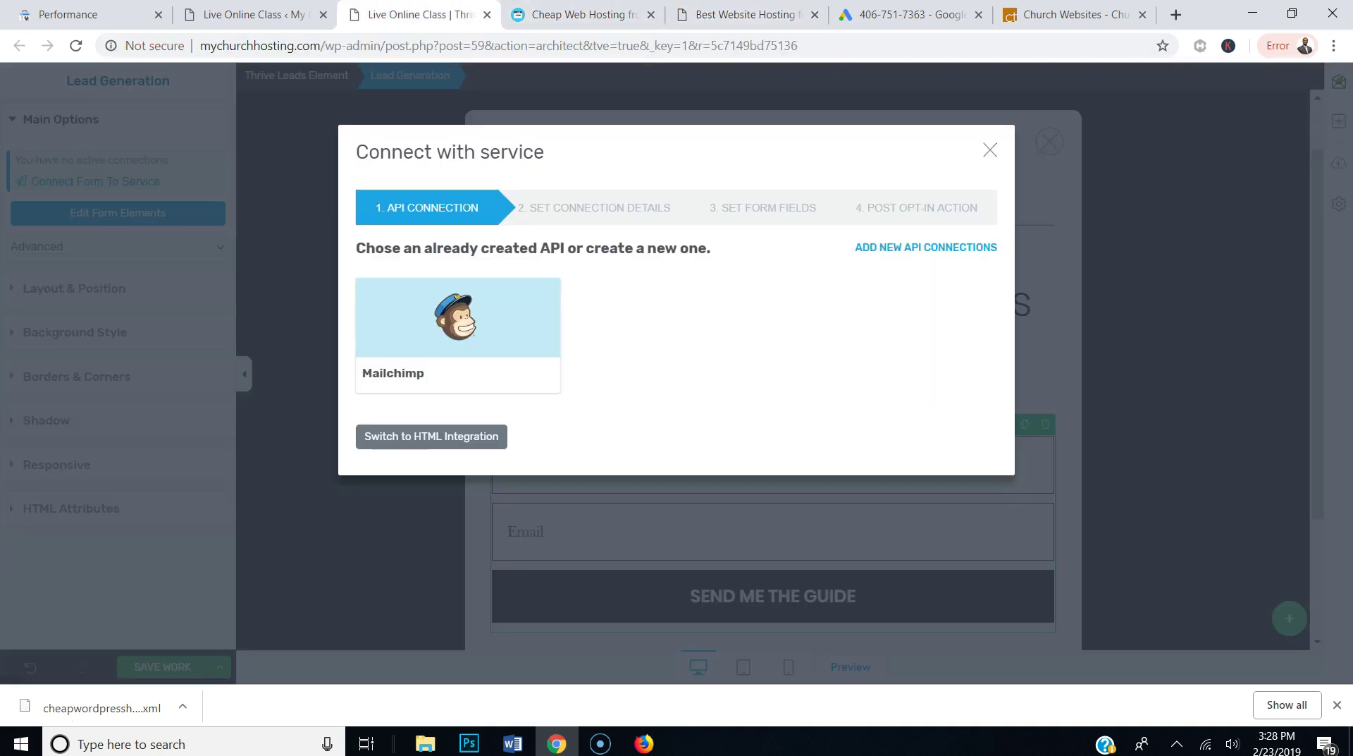
Connect the form to Mailchimp using the Creating Website mailing list and the tag Live Online Class
left_click(491, 318)
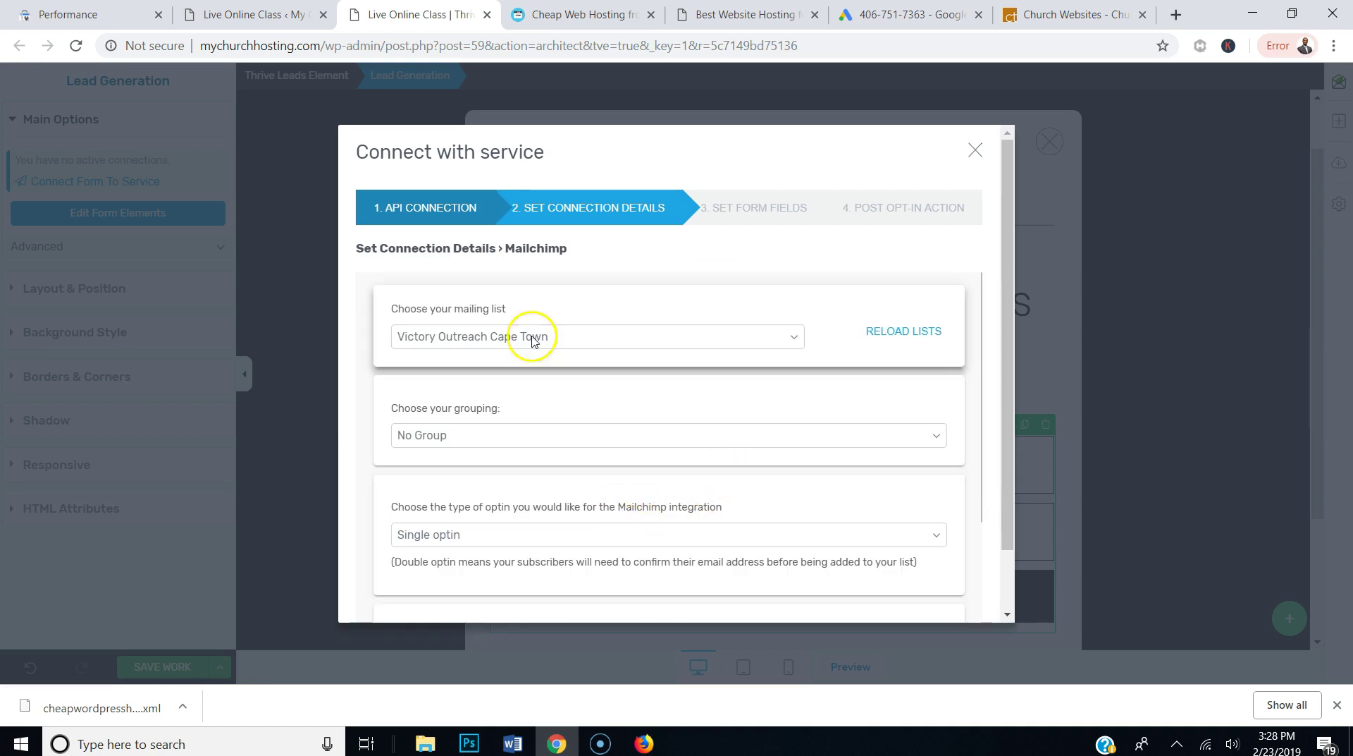
left_click(507, 337)
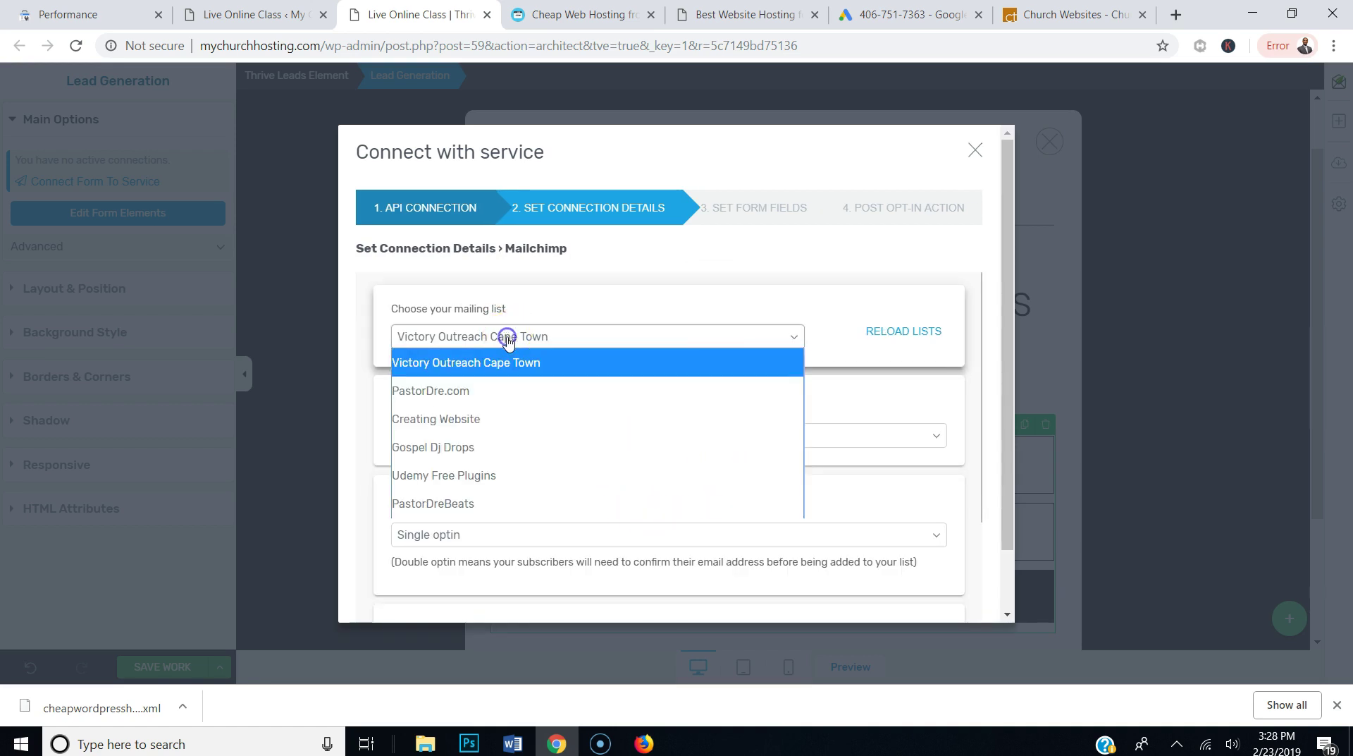
left_click(504, 427)
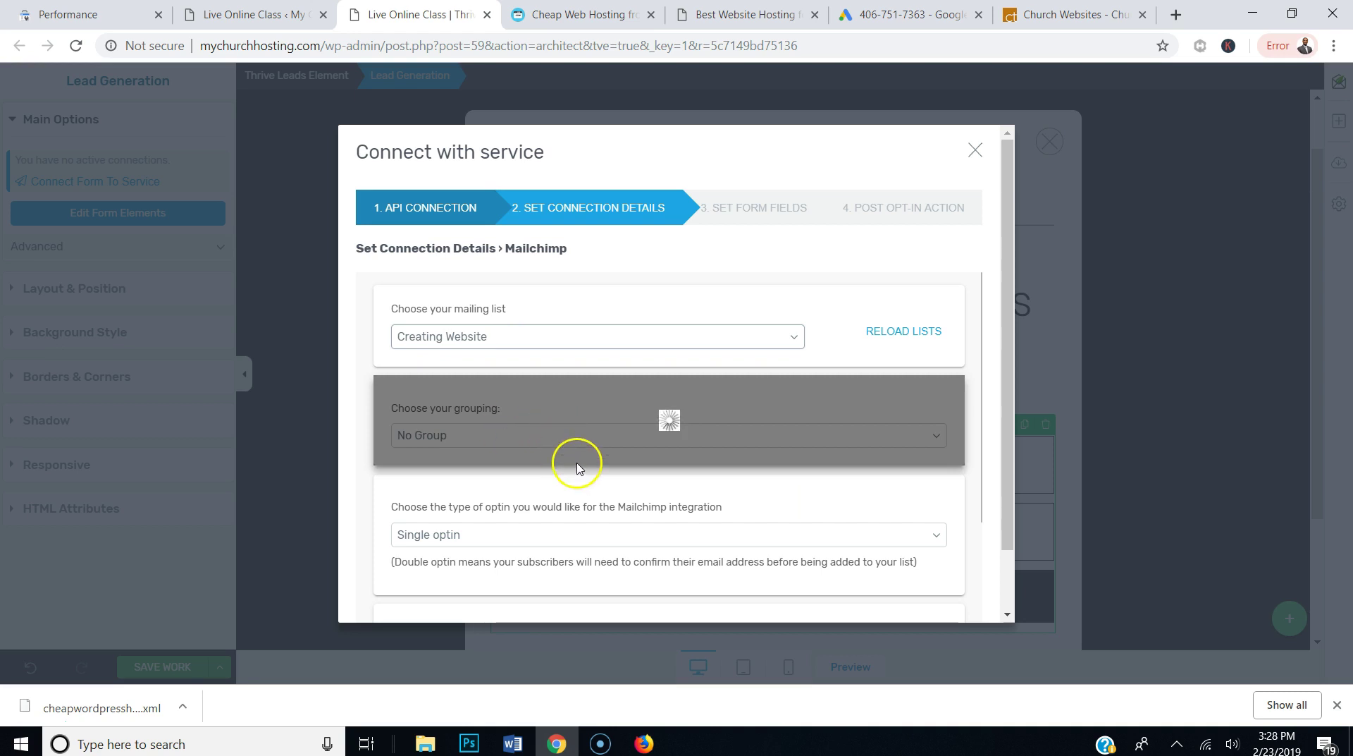
scroll(586, 465, "down", 2)
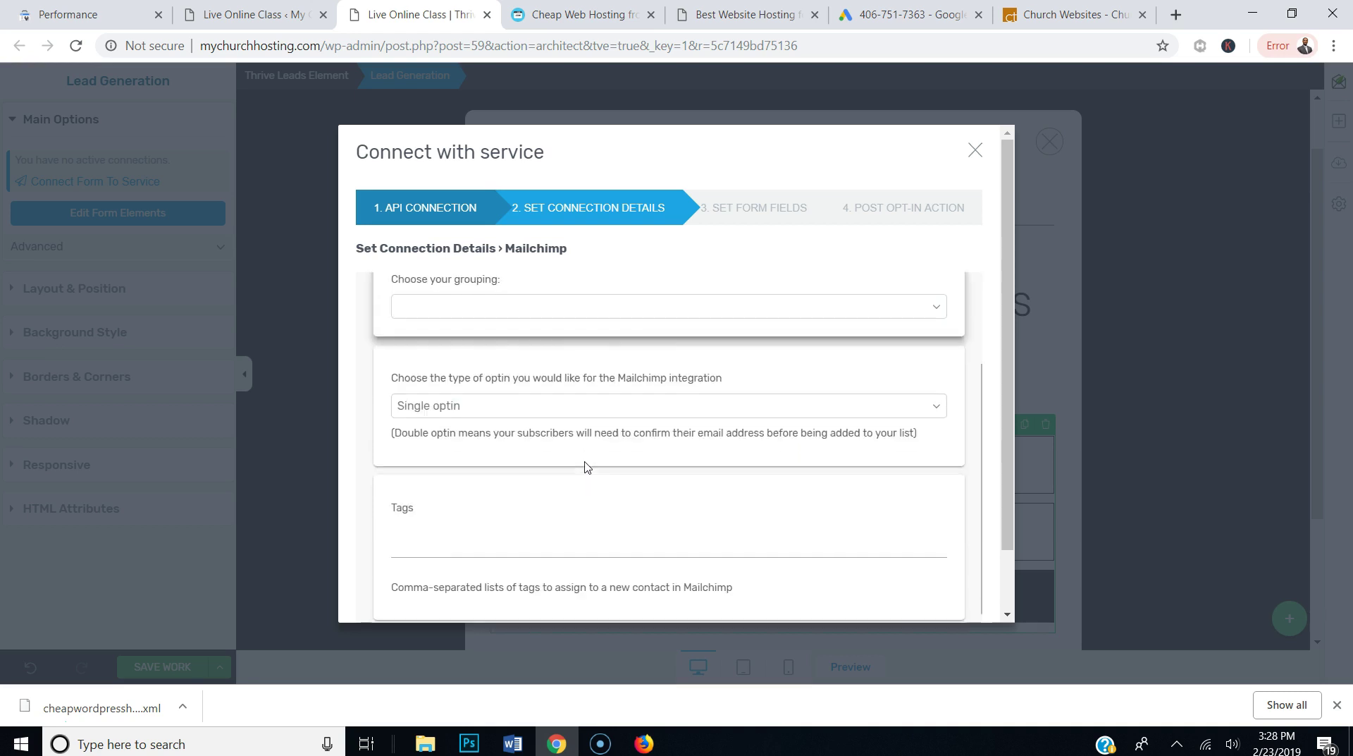
left_click(451, 545)
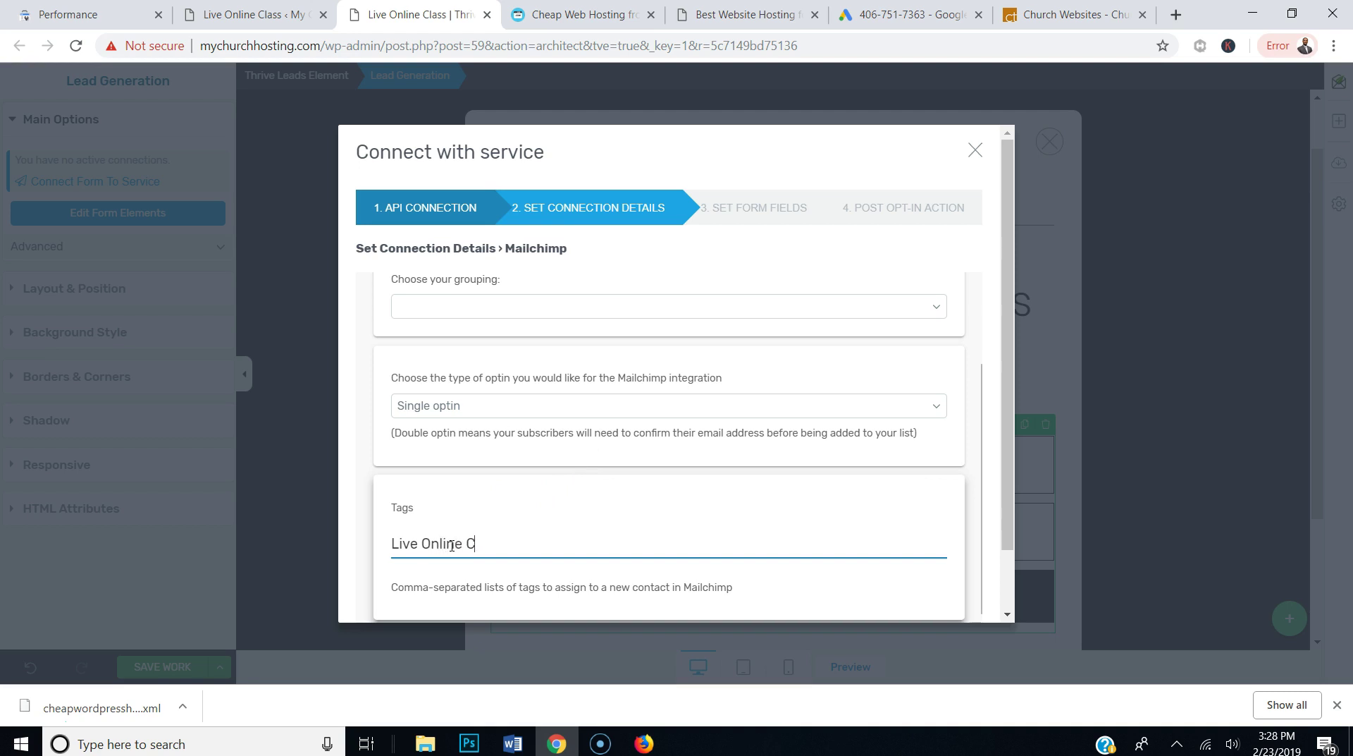
scroll(604, 433, "down", 1)
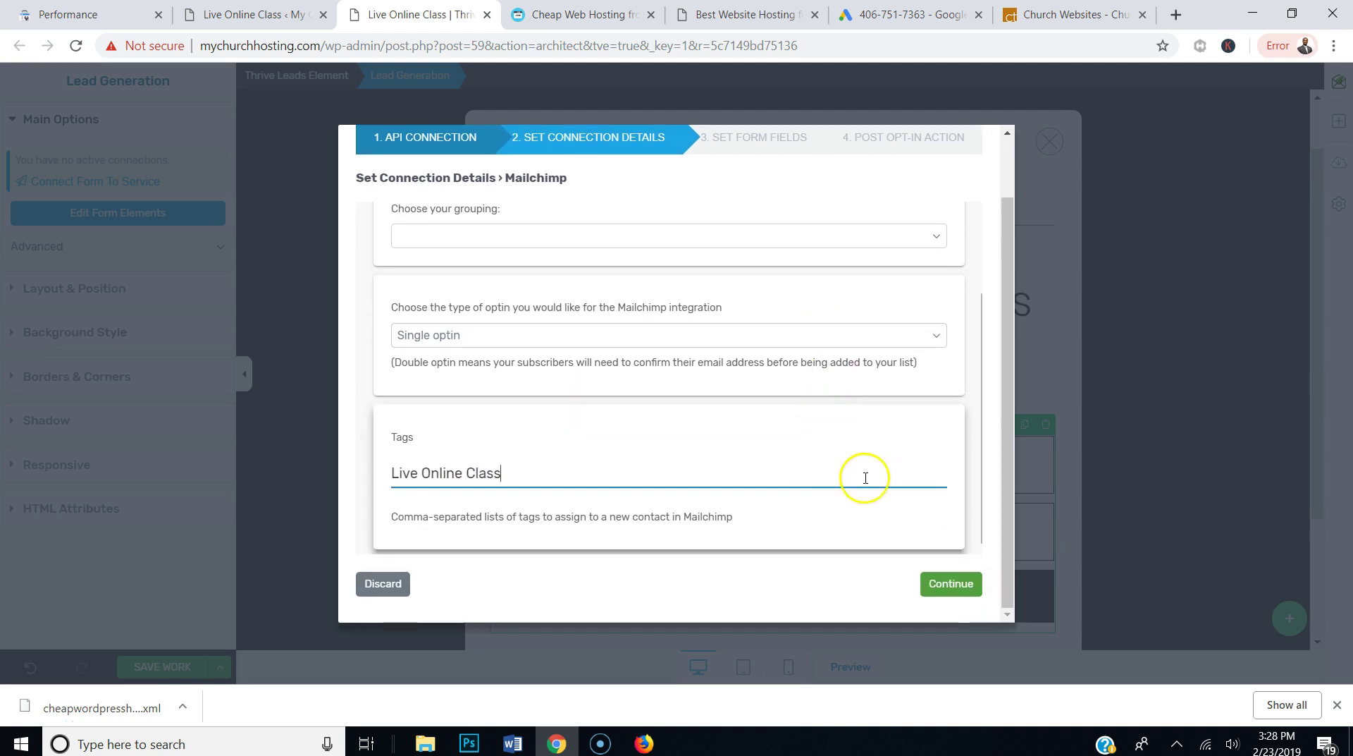
left_click(961, 583)
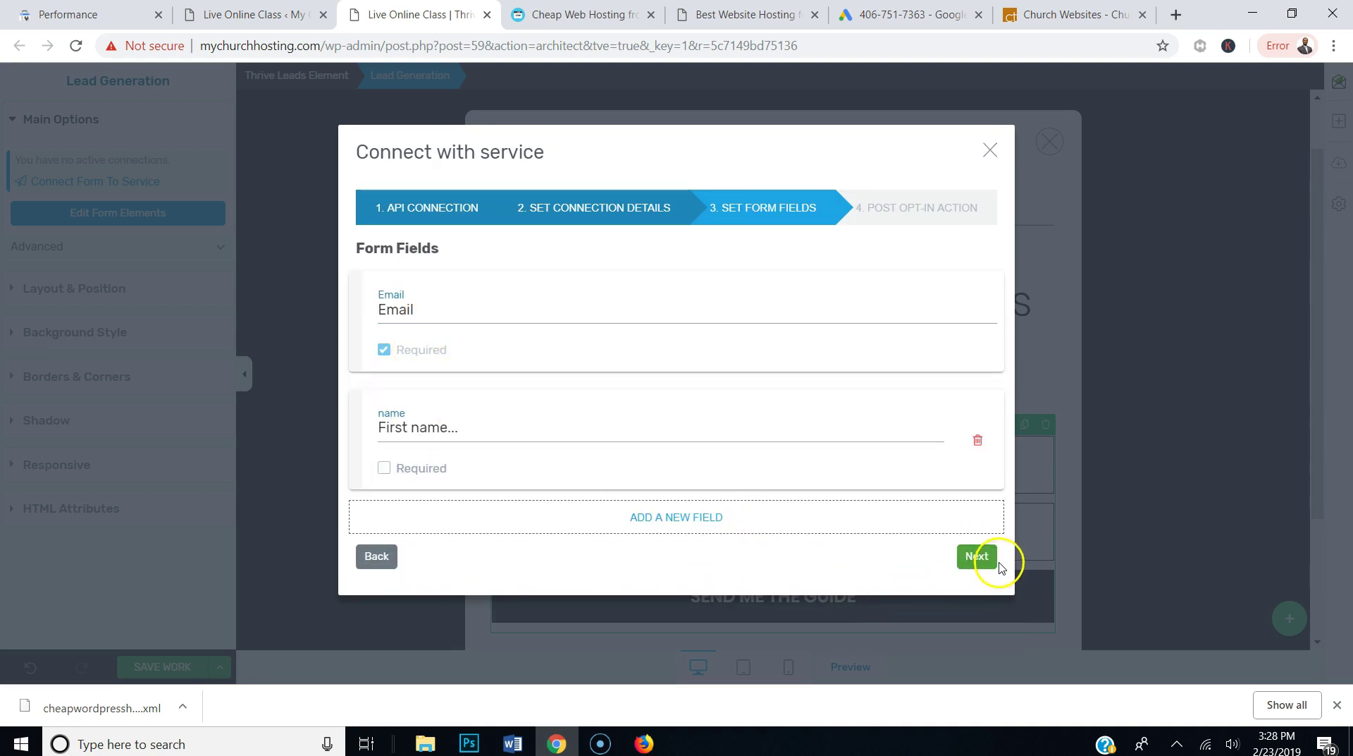
Accept the form fields, set the post opt-in action to show a success notification, and save the connection and the form
left_click(977, 556)
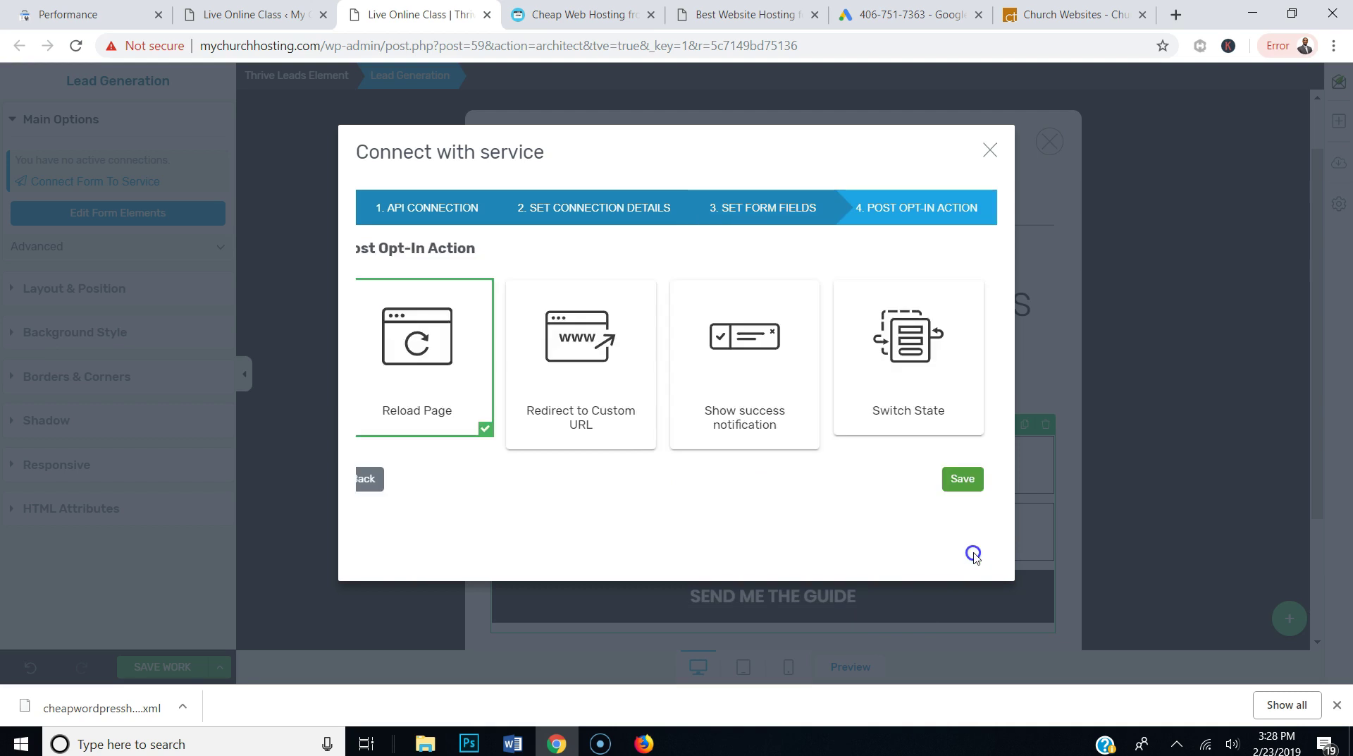
left_click(744, 379)
left_click(963, 562)
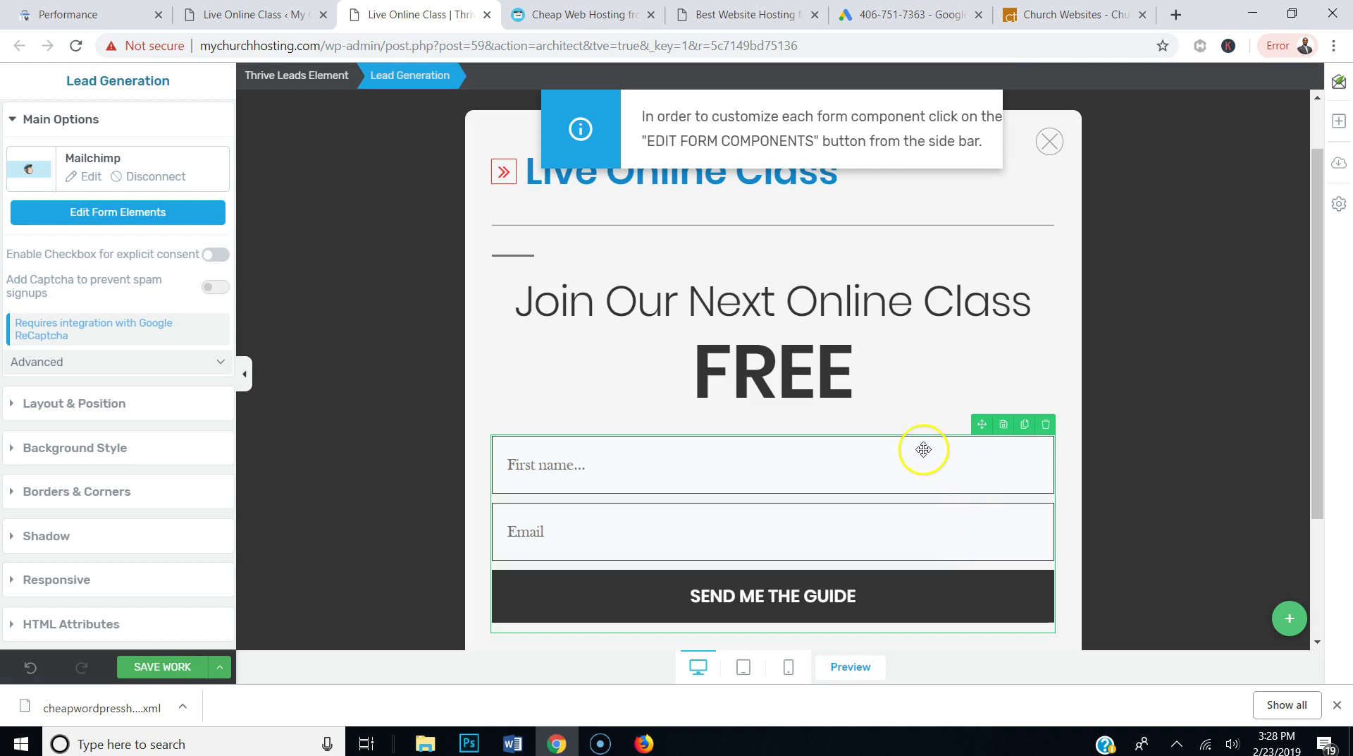
left_click(163, 667)
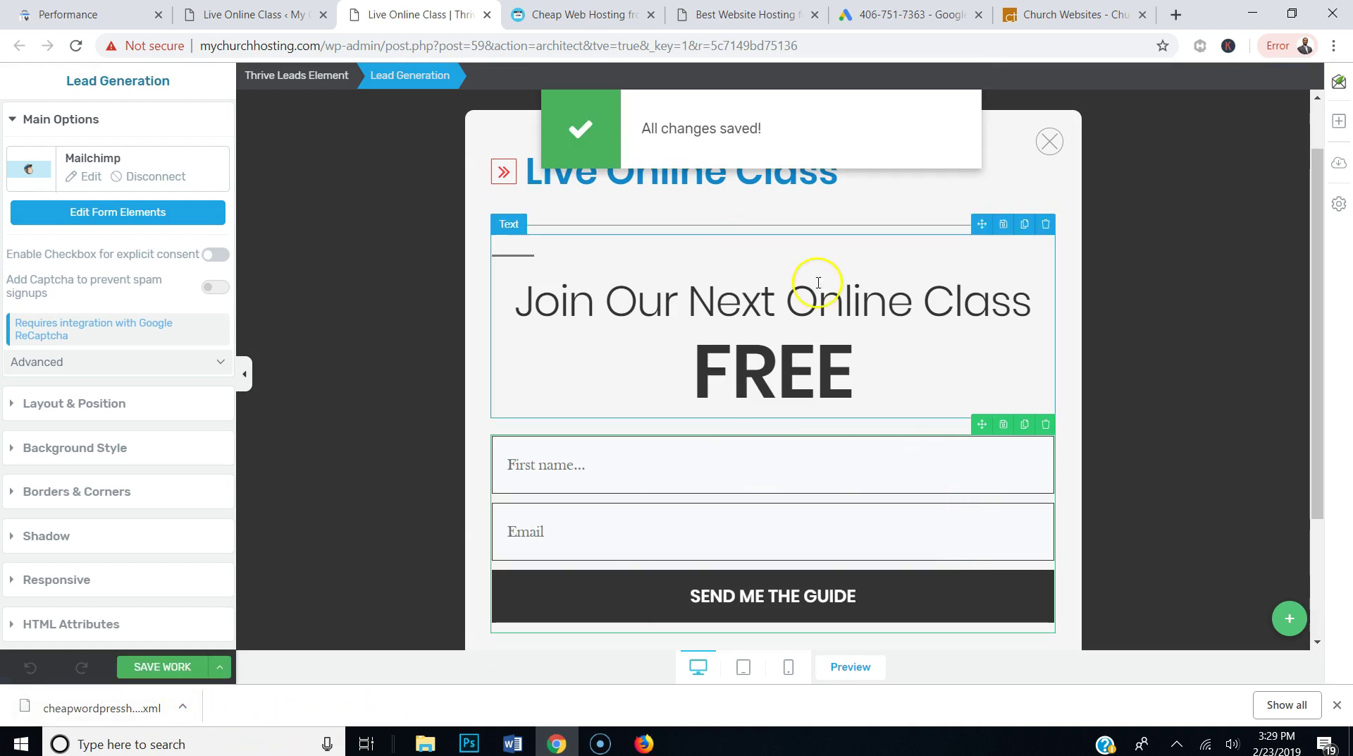
Move the word FREE above the line "Join Our Next Online Class" and centre it
scroll(813, 402, "down", 3)
scroll(716, 227, "up", 3)
scroll(740, 263, "down", 3)
scroll(740, 262, "up", 3)
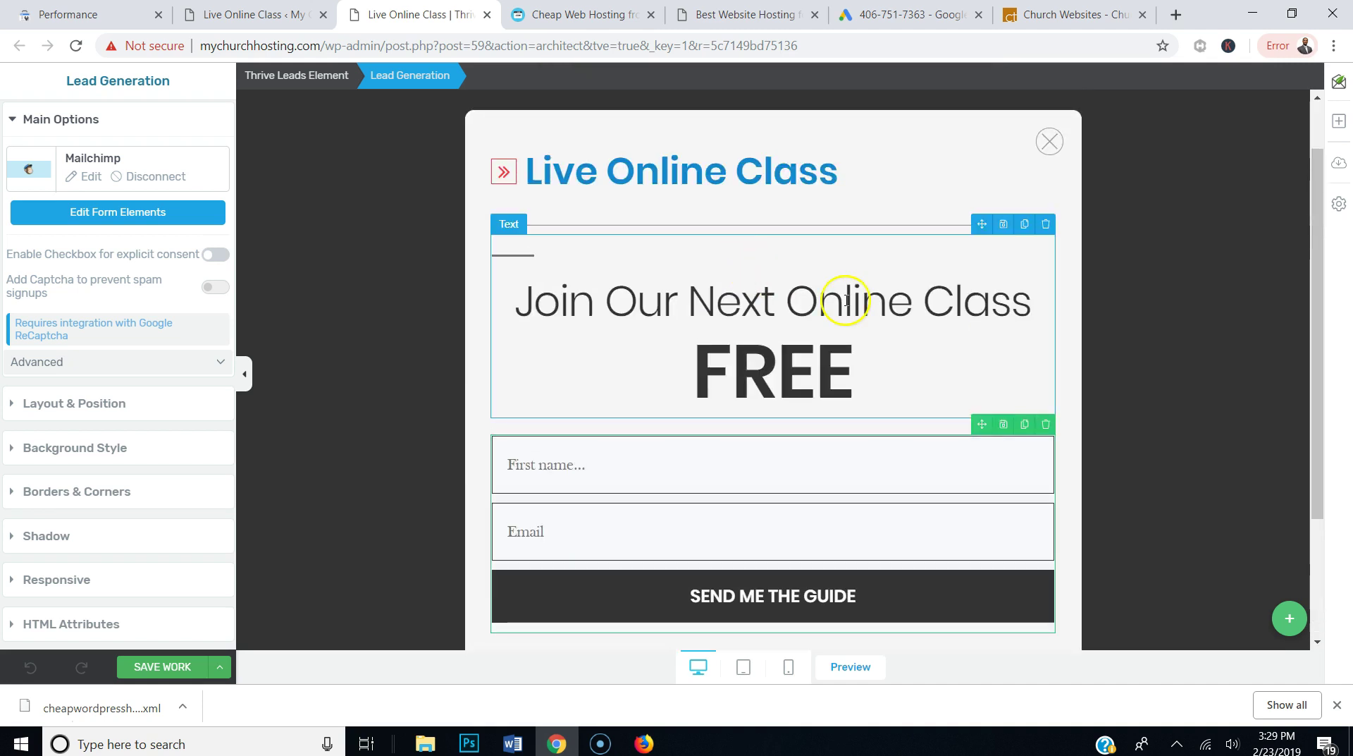
left_click_drag(857, 372, 653, 358)
key("ctrl+c")
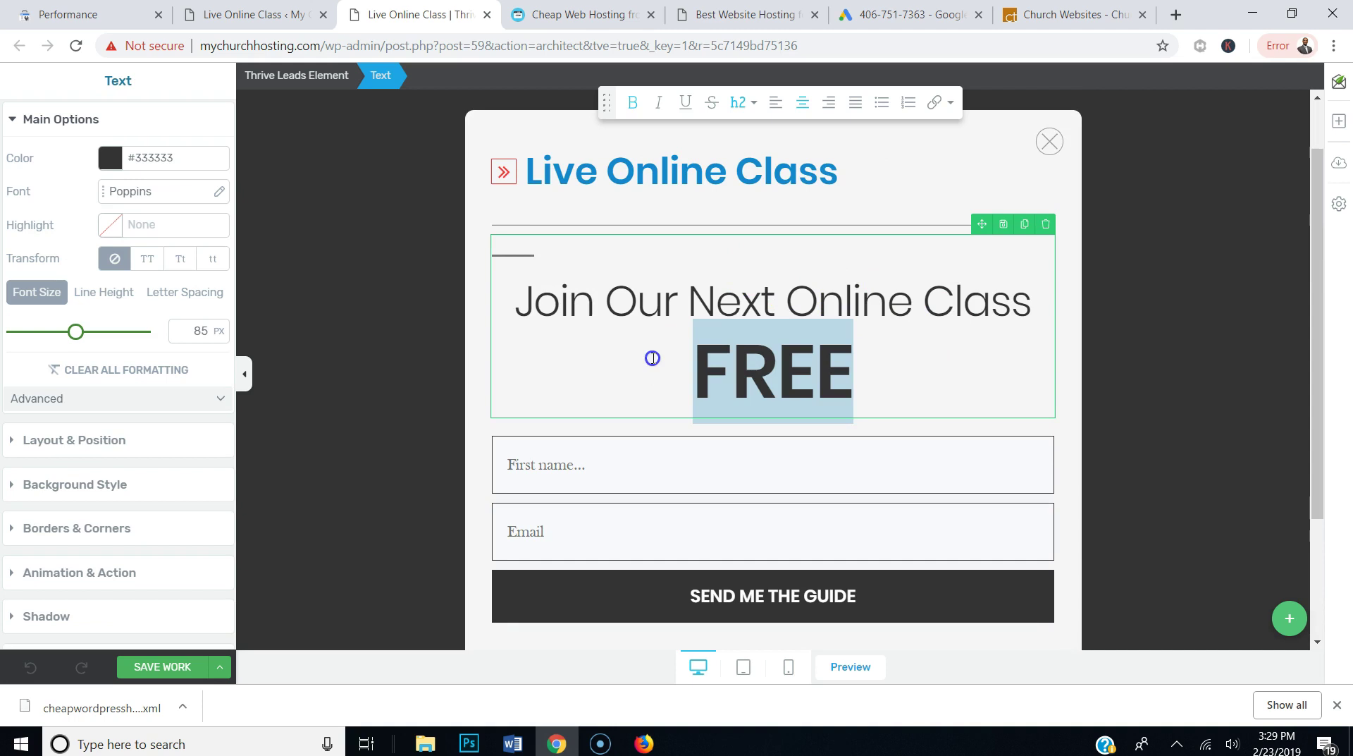
key("BackSpace")
key("BackSpace")
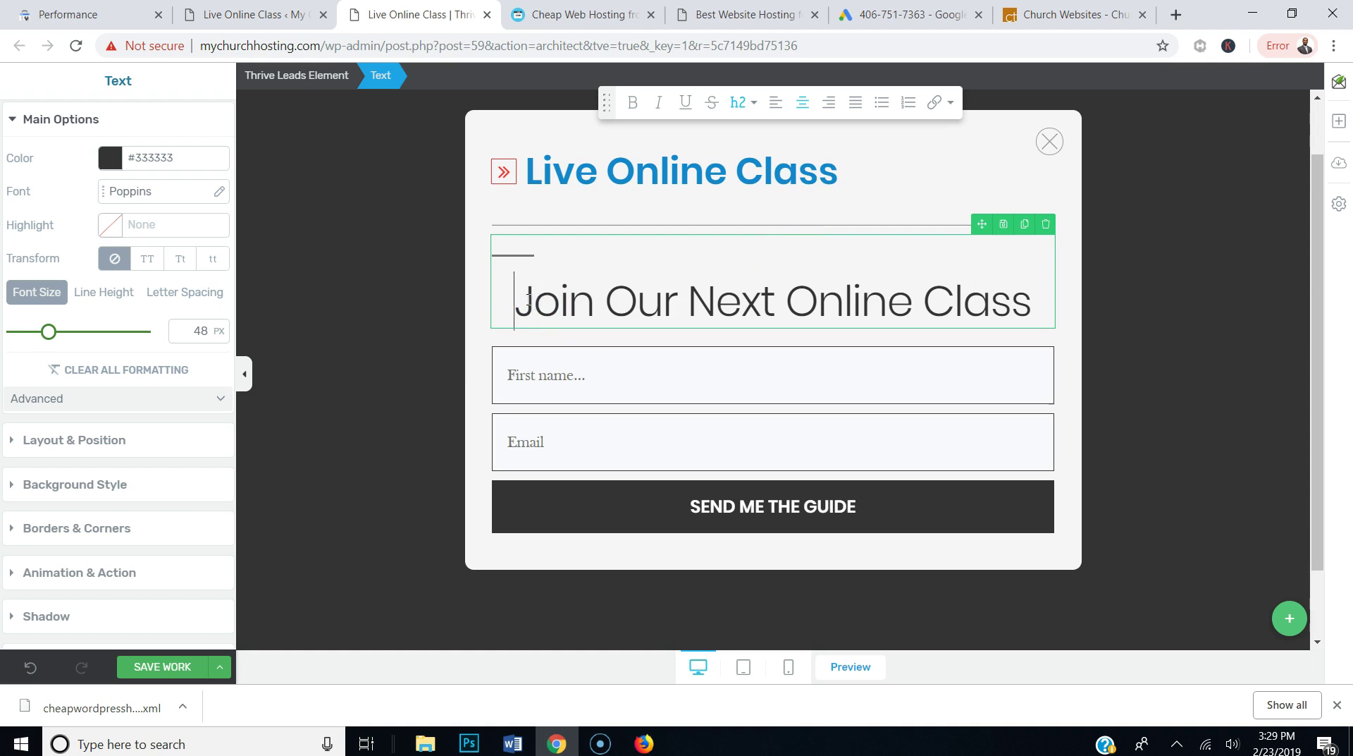
key("ctrl+v")
left_click(564, 393)
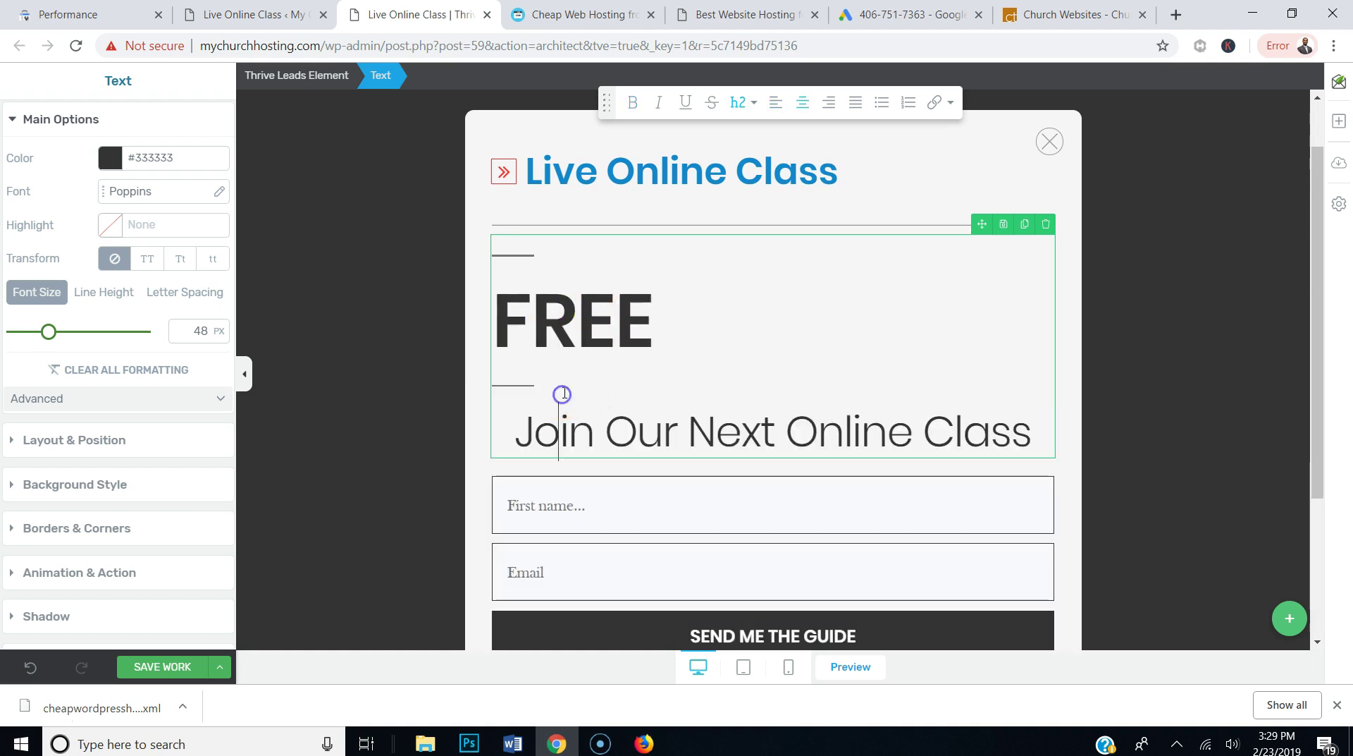
left_click_drag(644, 354, 428, 327)
left_click(803, 105)
left_click(860, 310)
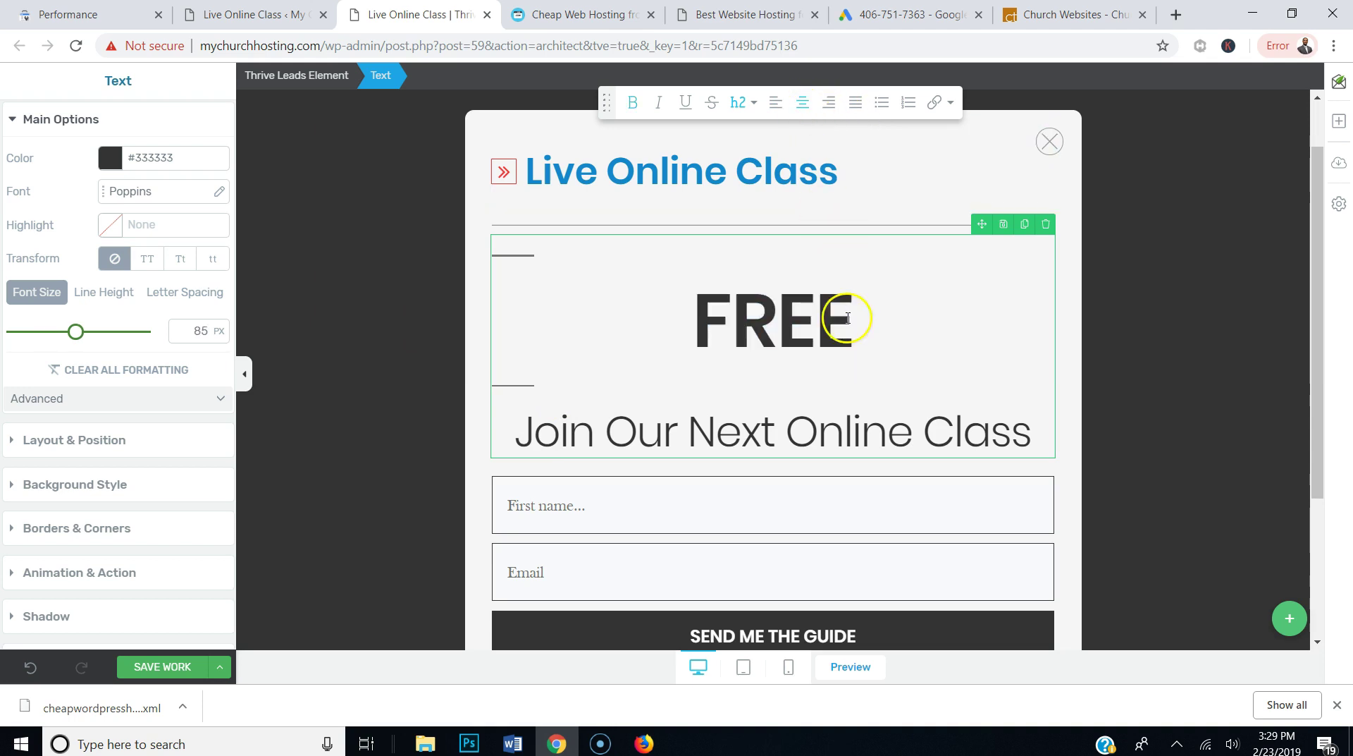
Try to delete the "Join Our Next Online Class" line beneath FREE, and undo the deletion
left_click(548, 388)
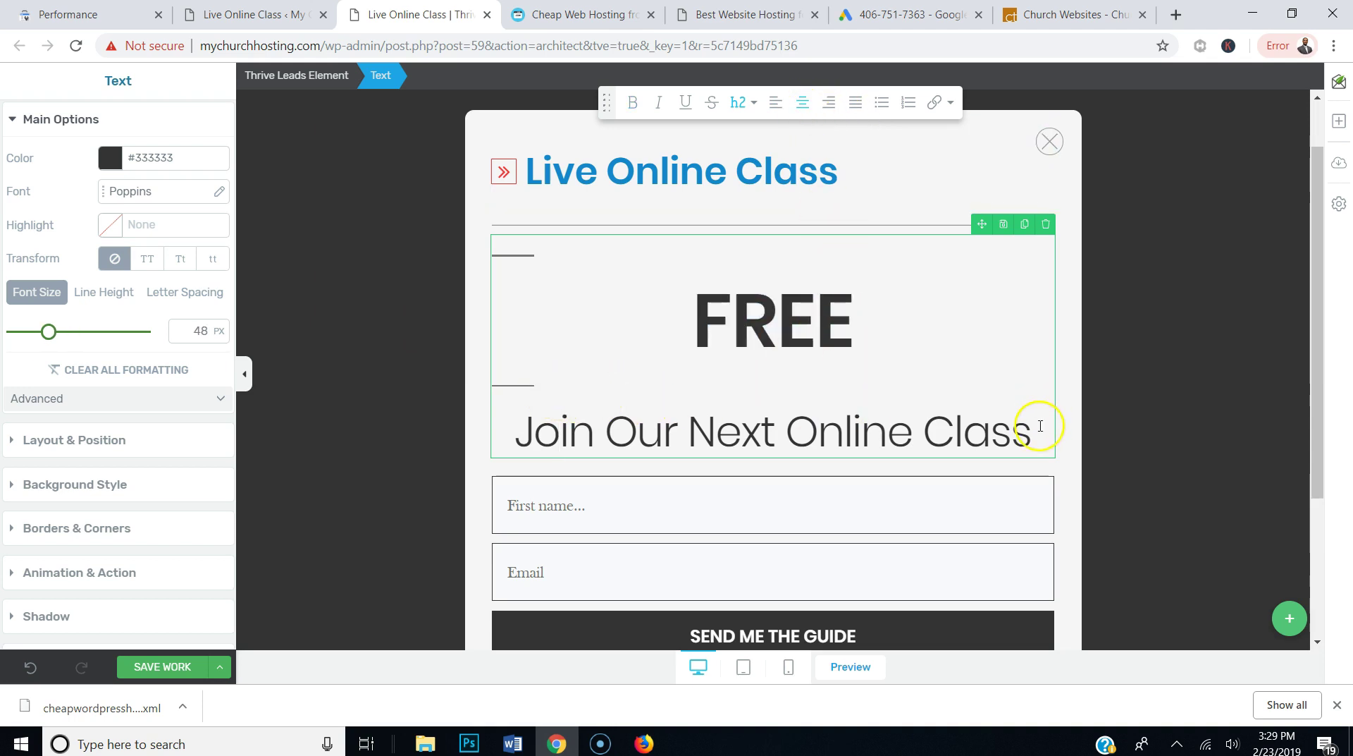
left_click_drag(1036, 426, 492, 424)
key("BackSpace")
key("BackSpace")
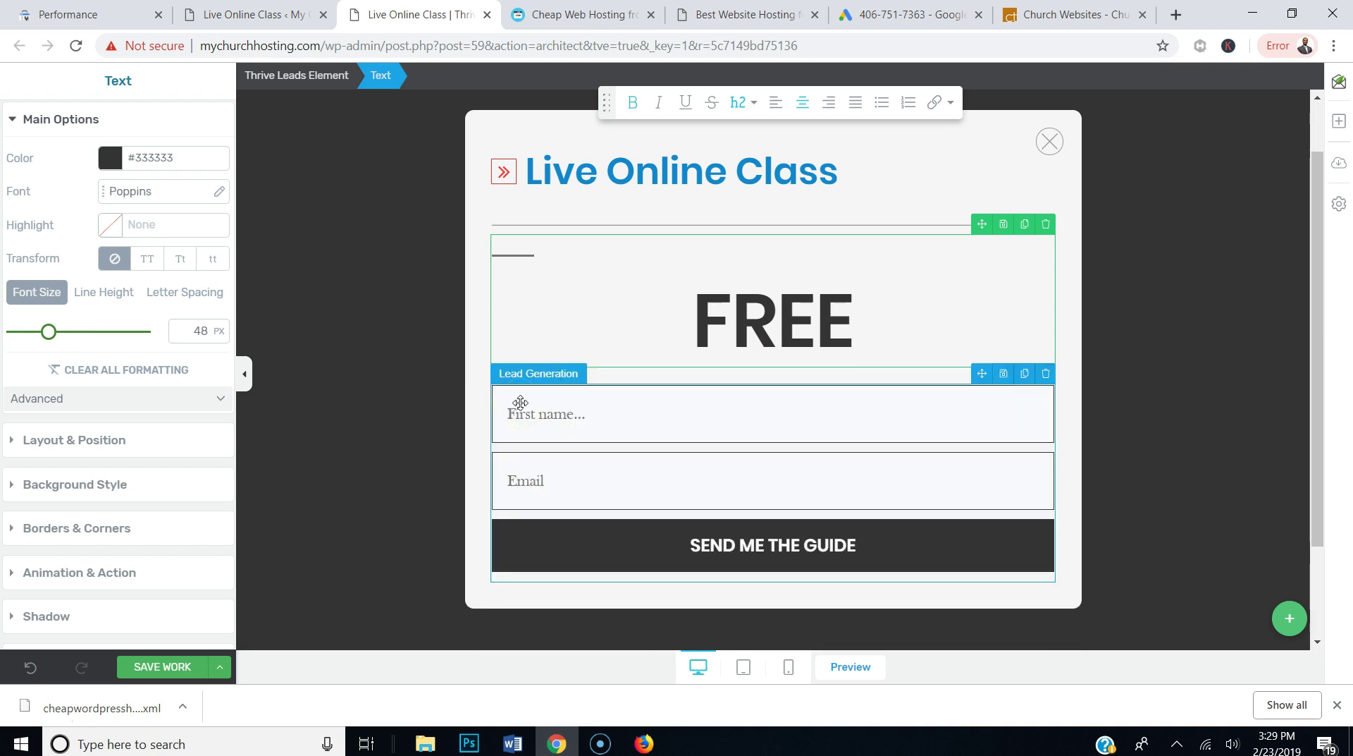
key("ctrl+z")
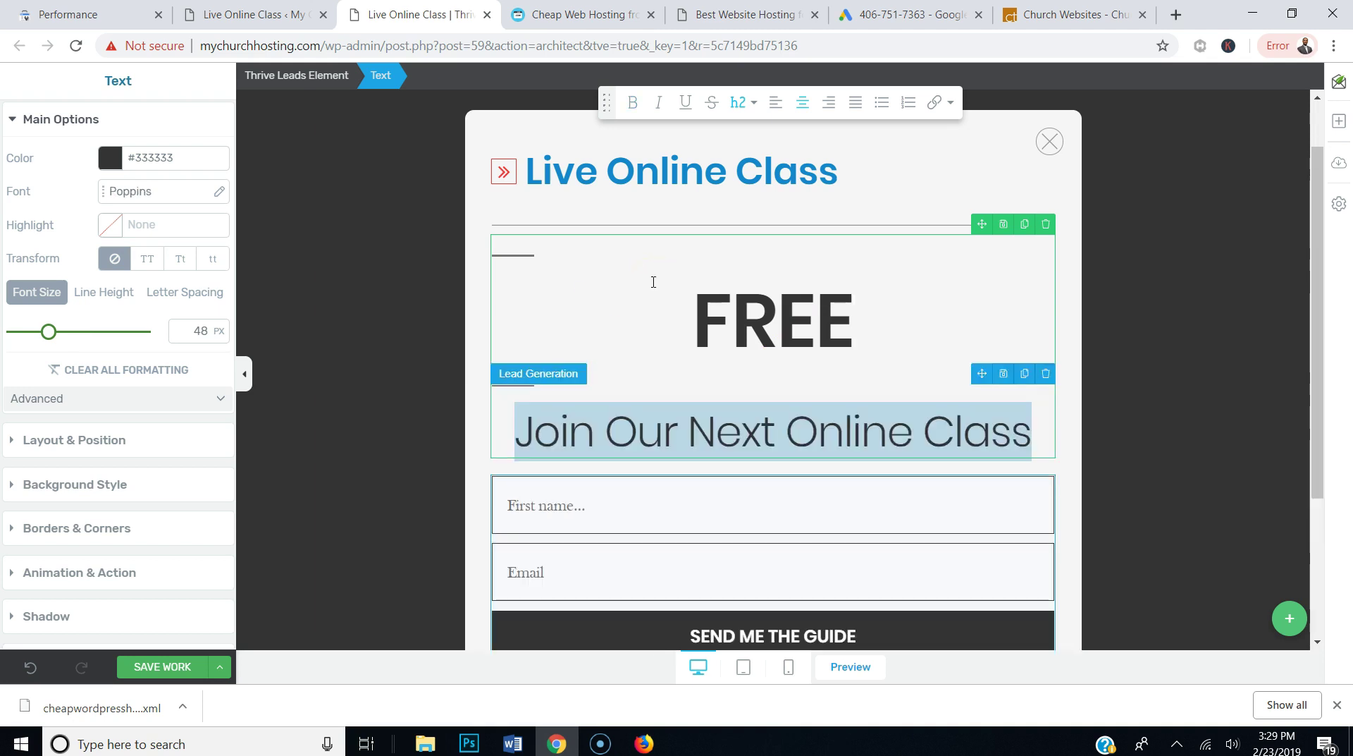
left_click(907, 385)
Change the form's submit button text to "Join Our Next Live Class" and finish editing the form elements
scroll(913, 414, "down", 3)
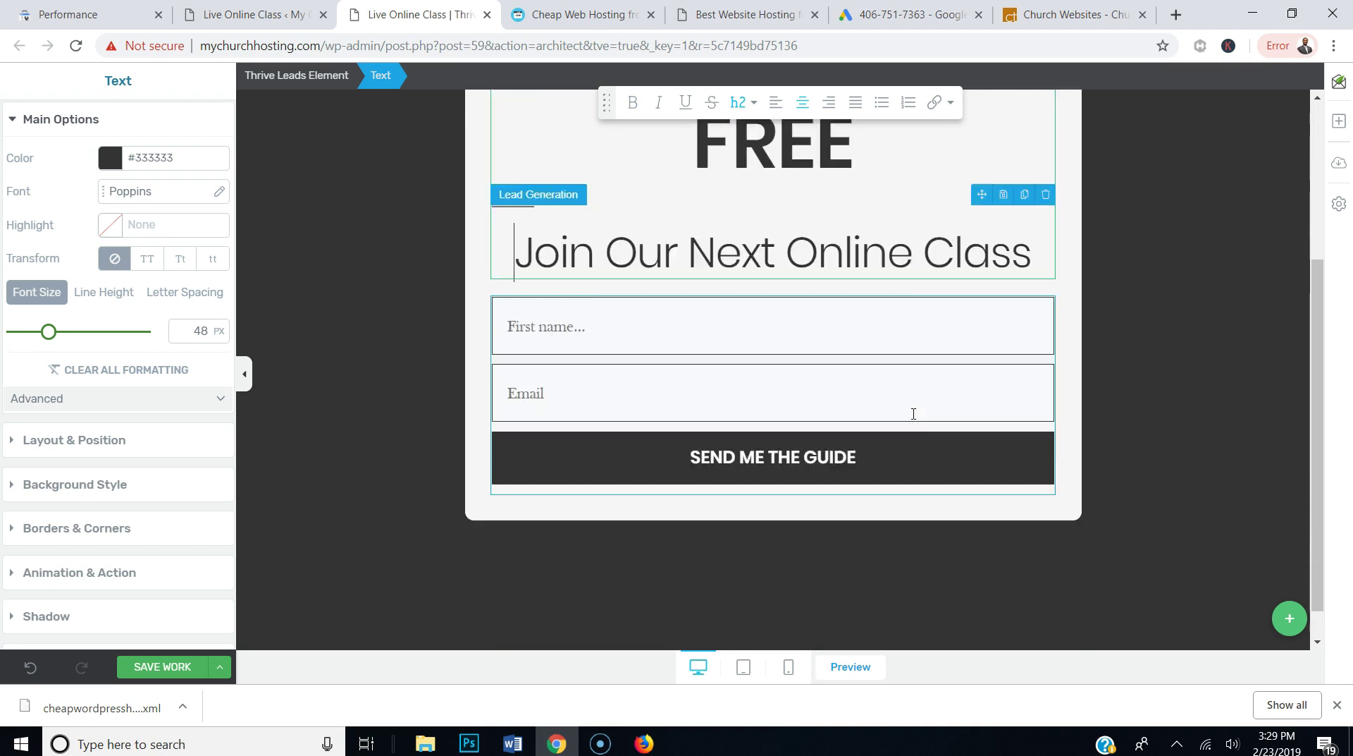
left_click(836, 422)
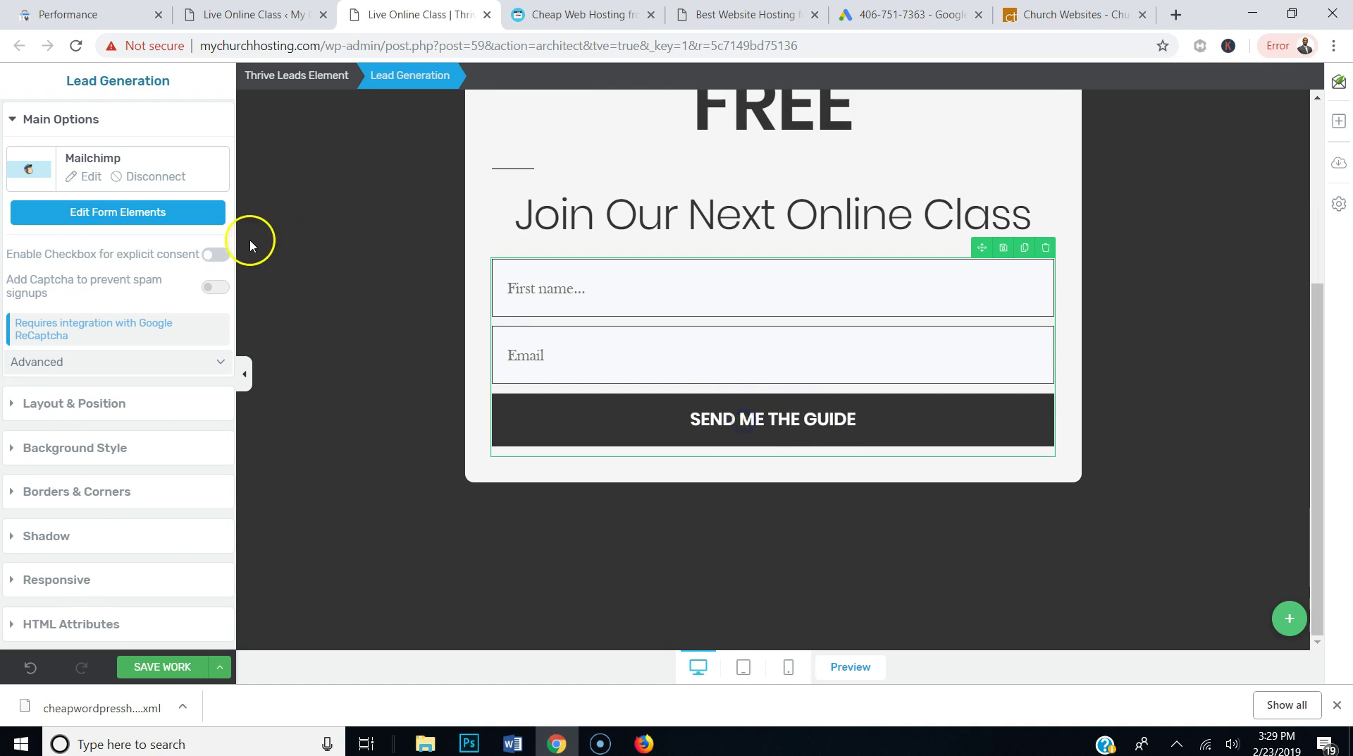
left_click(136, 214)
left_click(728, 421)
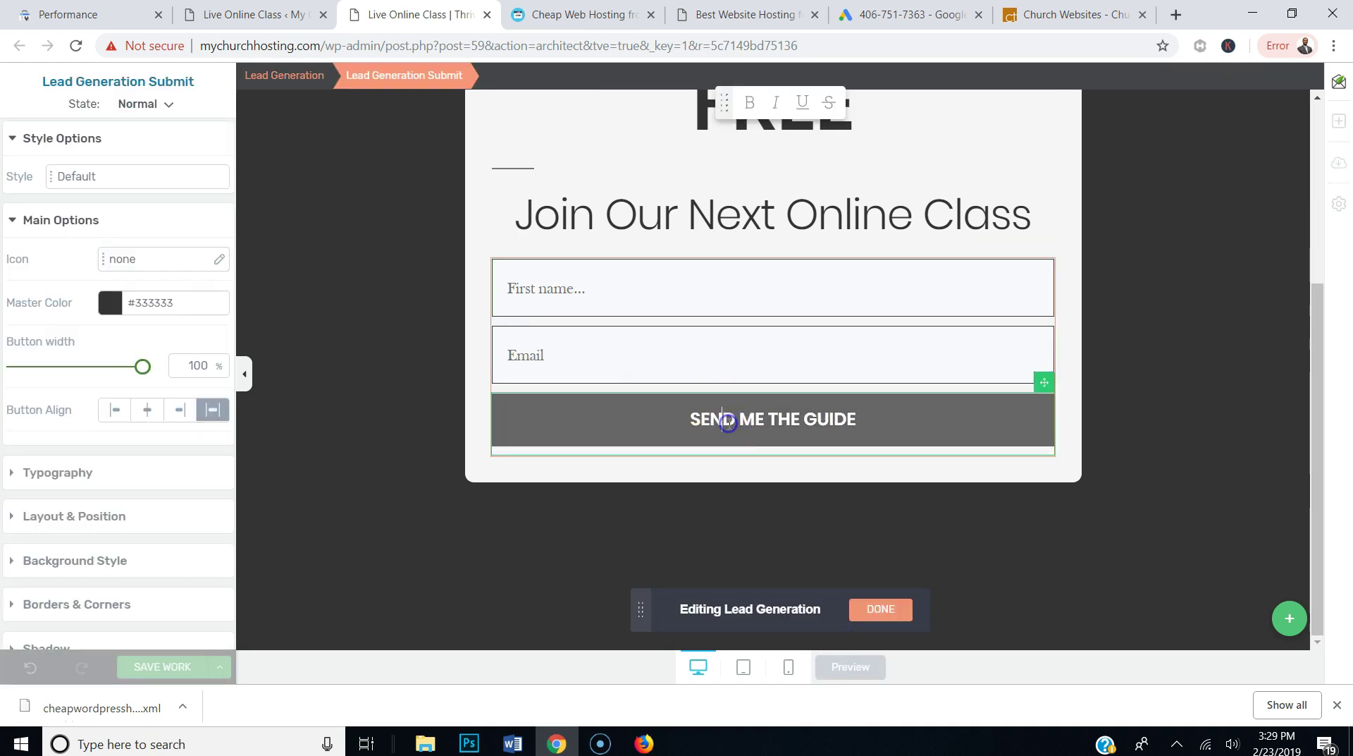
key("Delete")
key("Delete")
key("Delete")
key("Delete")
key("Delete")
key("Delete")
key("Delete")
key("Delete")
key("Delete")
key("Delete")
key("Delete")
key("Delete")
key("Delete")
key("Delete")
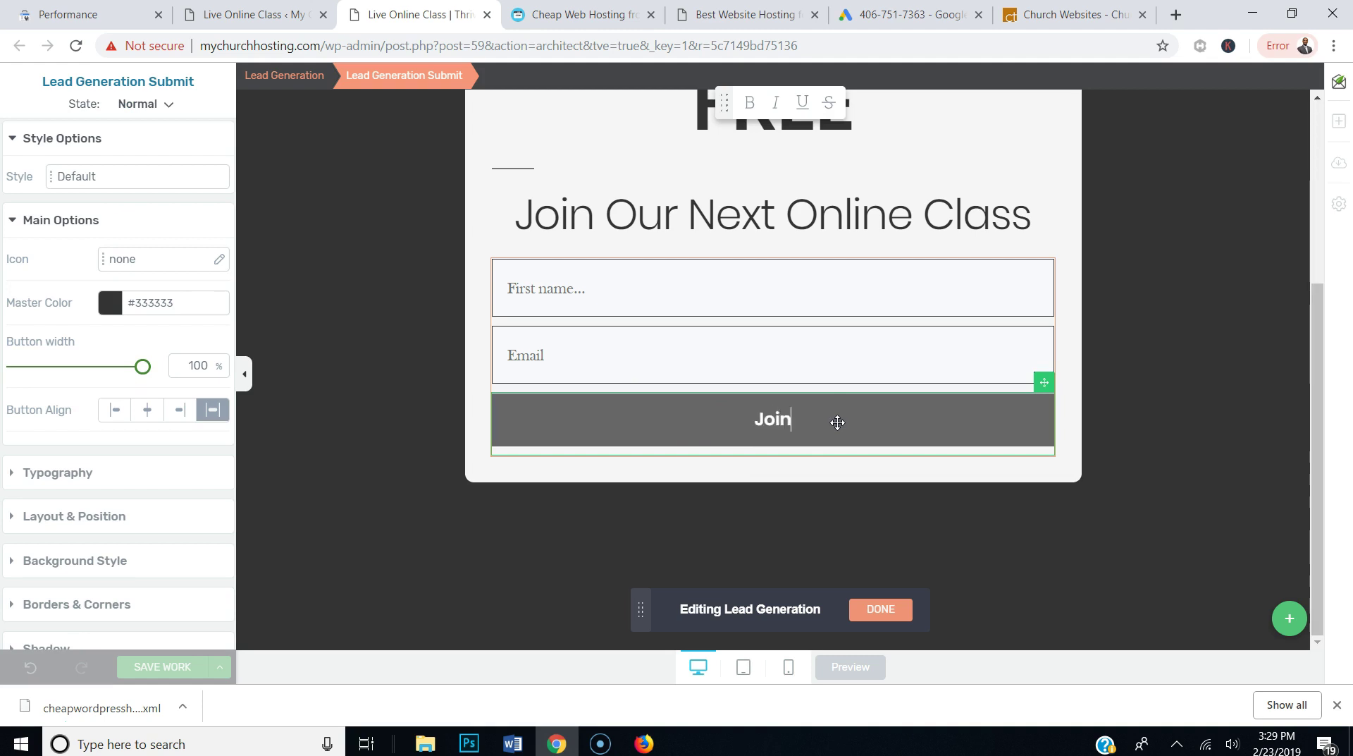
type("Join Our n")
key("BackSpace")
type("Next Live Class")
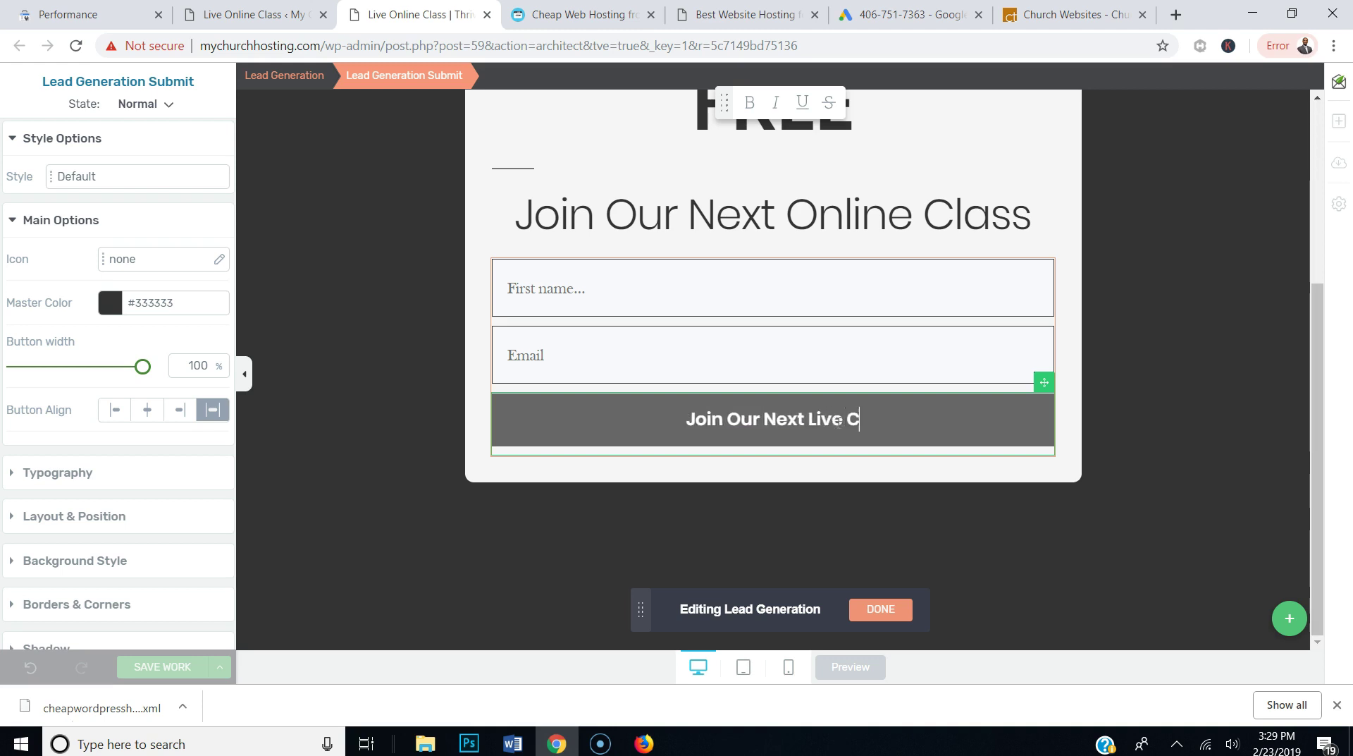
left_click(880, 608)
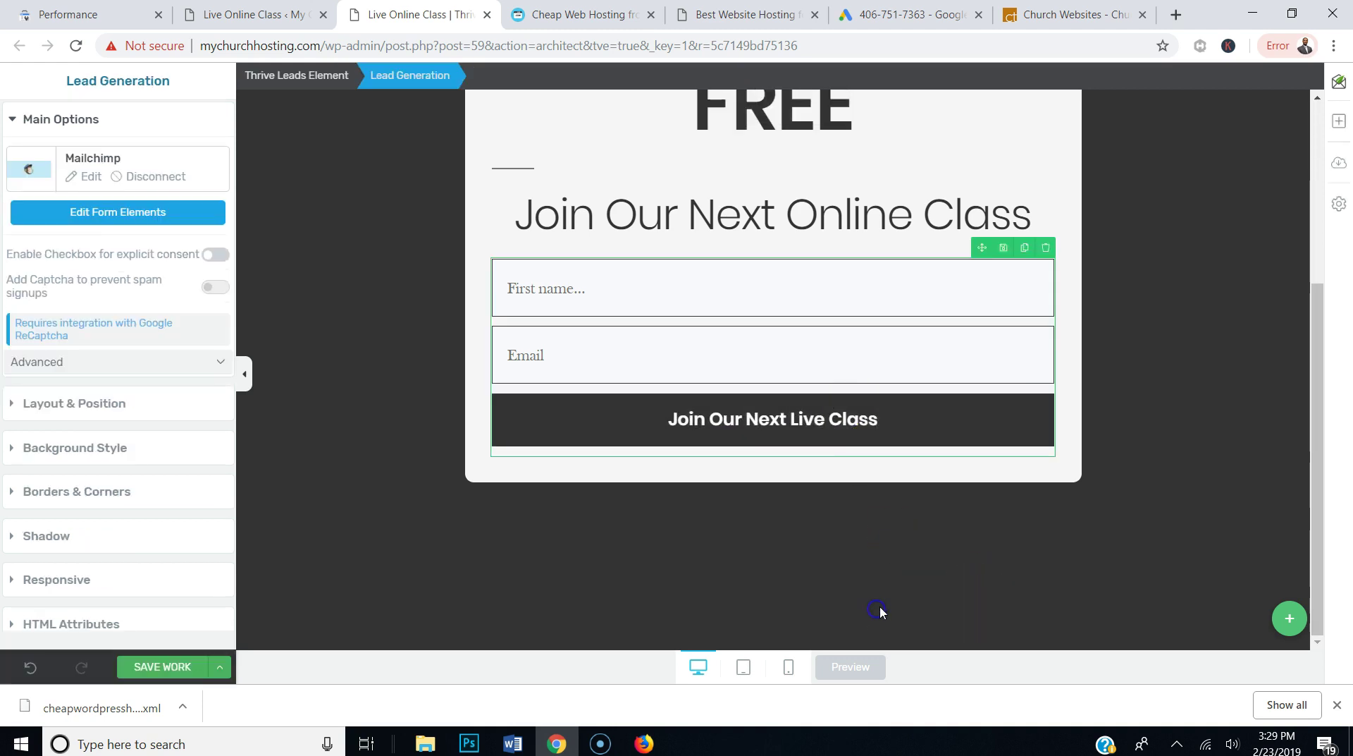
Clear the text block containing FREE and "Join Our Next Online Class" and delete the whole block
scroll(795, 390, "up", 3)
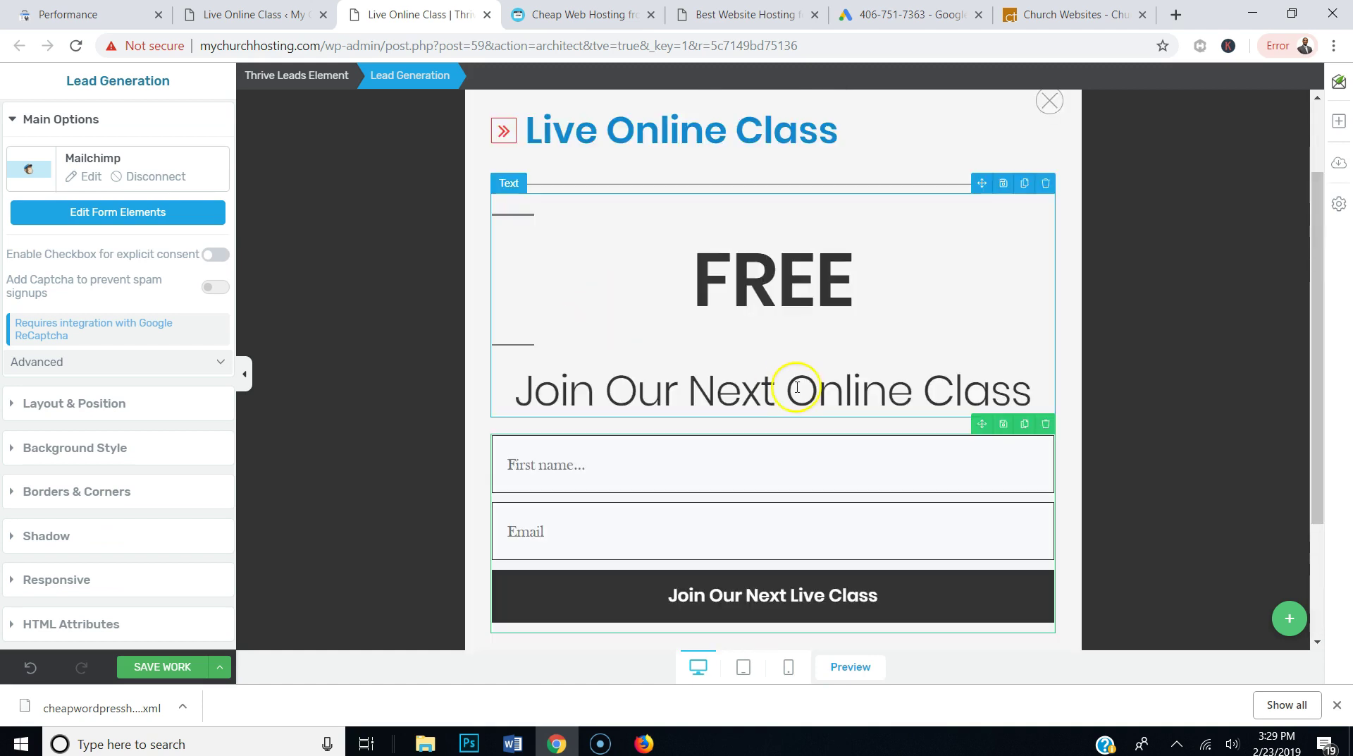
left_click_drag(687, 277, 880, 270)
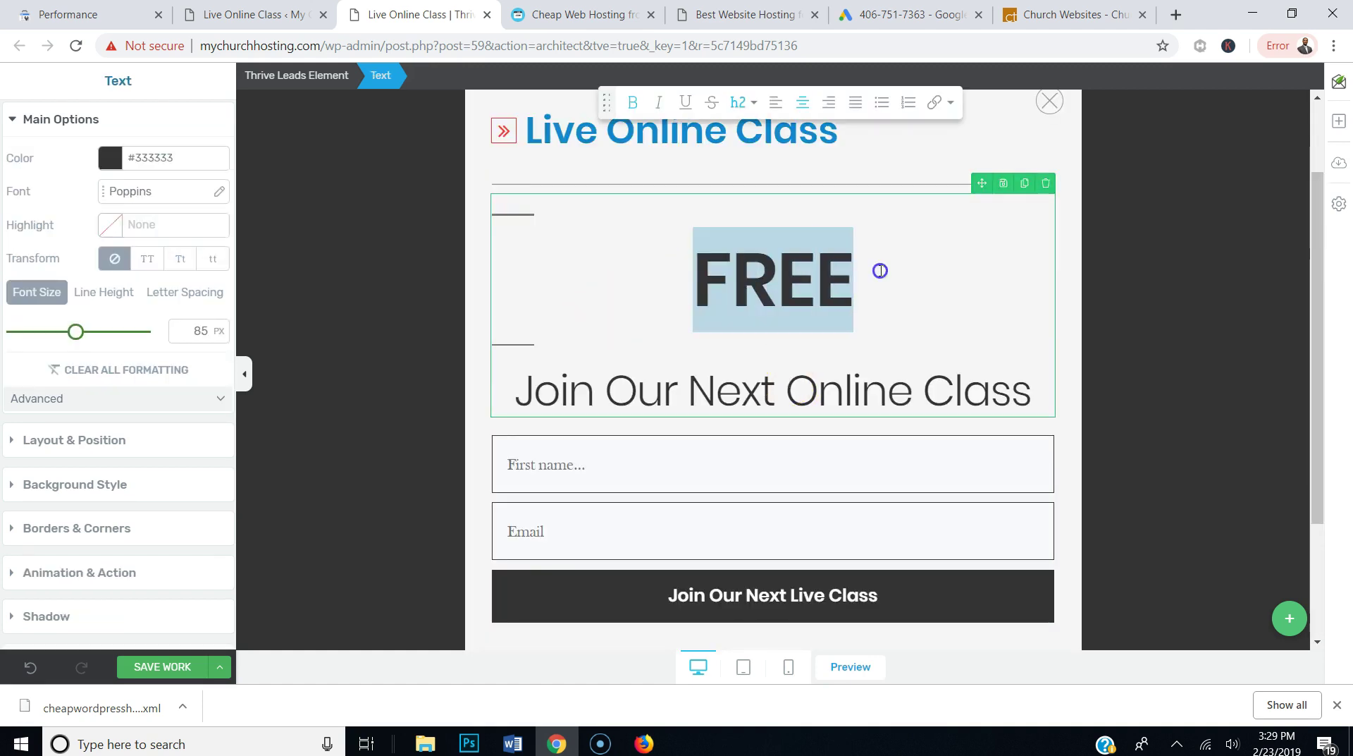
key("Delete")
key("Delete")
key("Delete")
key("Delete")
key("Delete")
key("Delete")
key("Delete")
key("Delete")
key("Delete")
key("Delete")
key("Delete")
key("Delete")
key("Delete")
key("Delete")
key("Delete")
key("Delete")
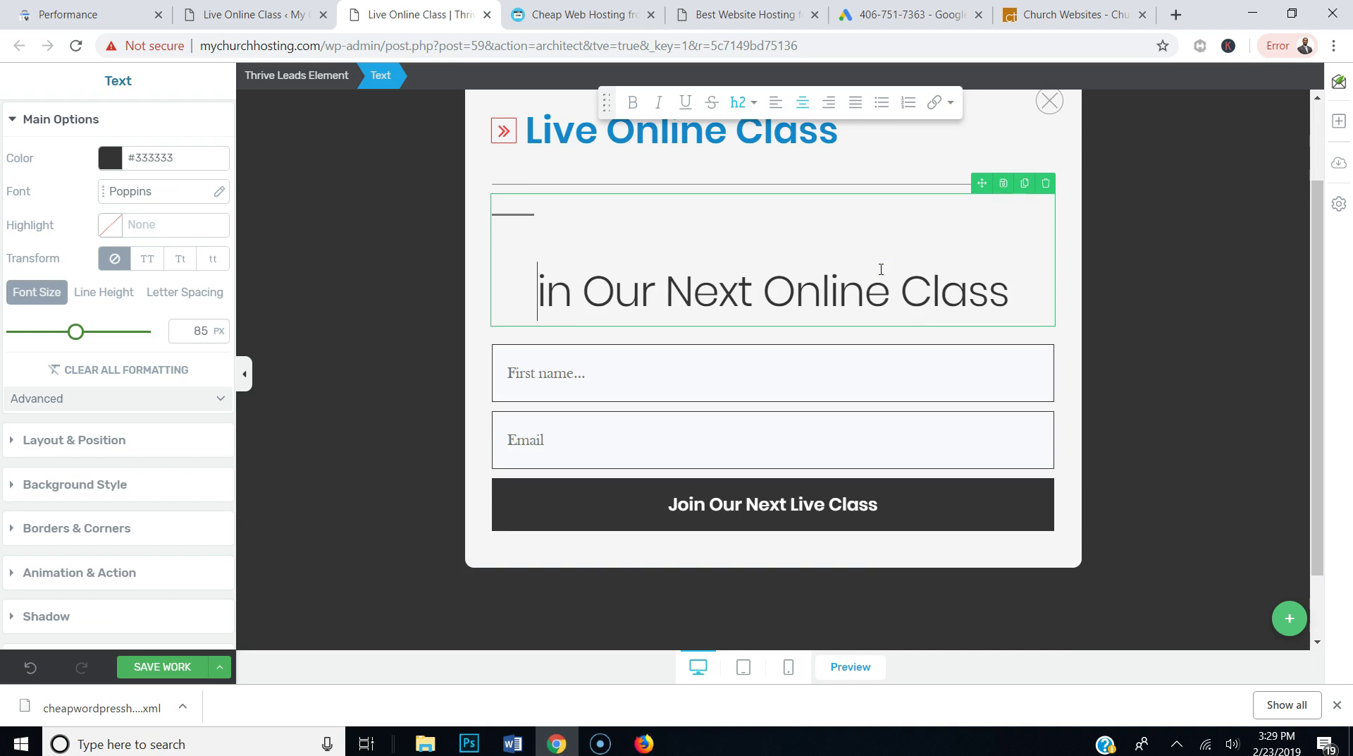
key("Delete")
key("Delete")
key("Delete")
key("Delete")
key("Delete")
key("Delete")
key("Delete")
key("Delete")
key("Delete")
key("Delete")
key("Delete")
key("Delete")
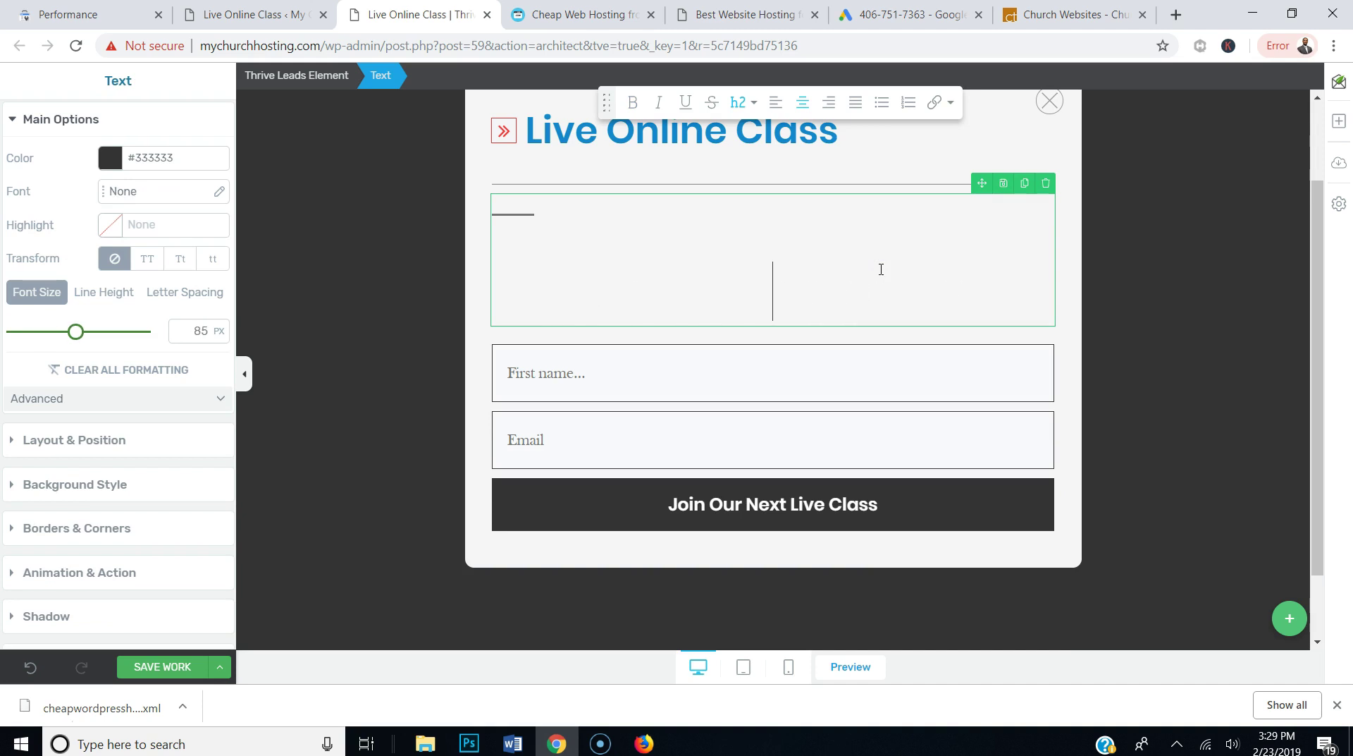
left_click(1046, 183)
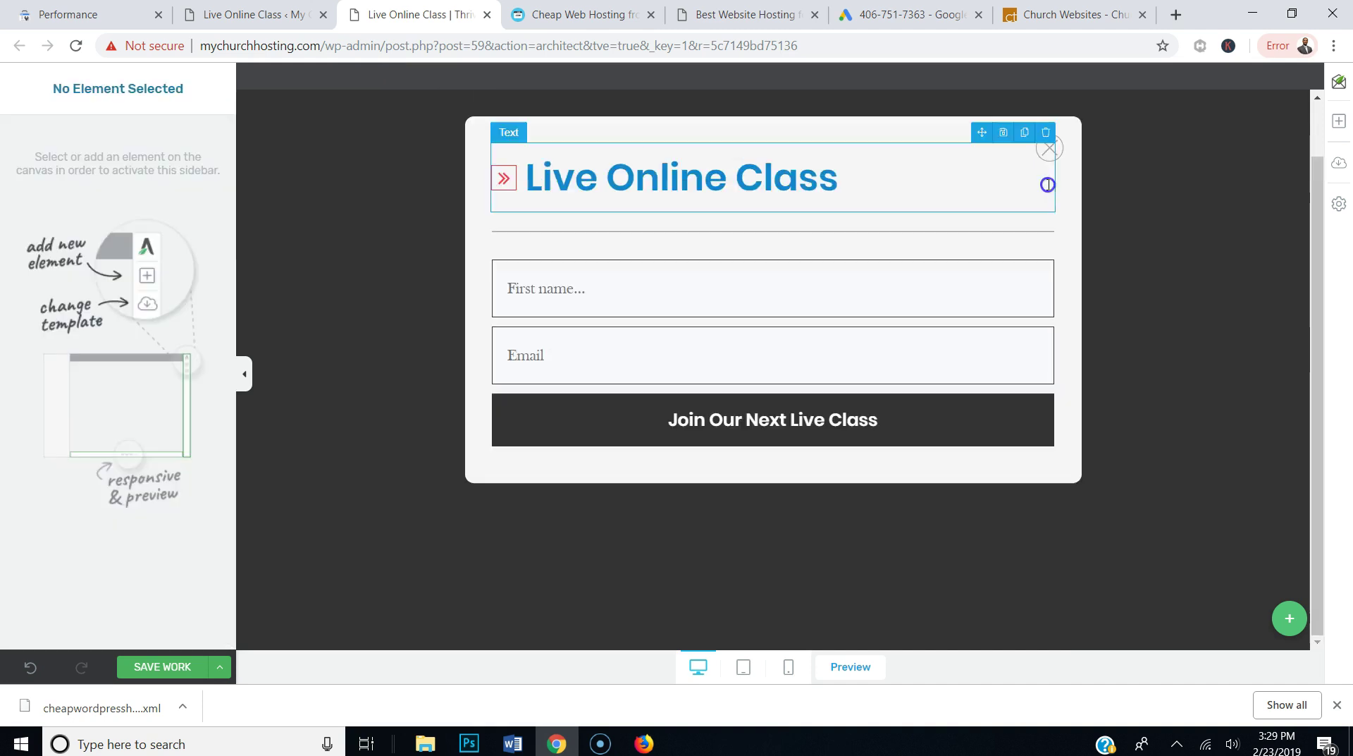
Add a text element between the divider and the form fields reading "Join Our Next Live Online Class"
left_click(1339, 121)
left_click_drag(1174, 189, 731, 235)
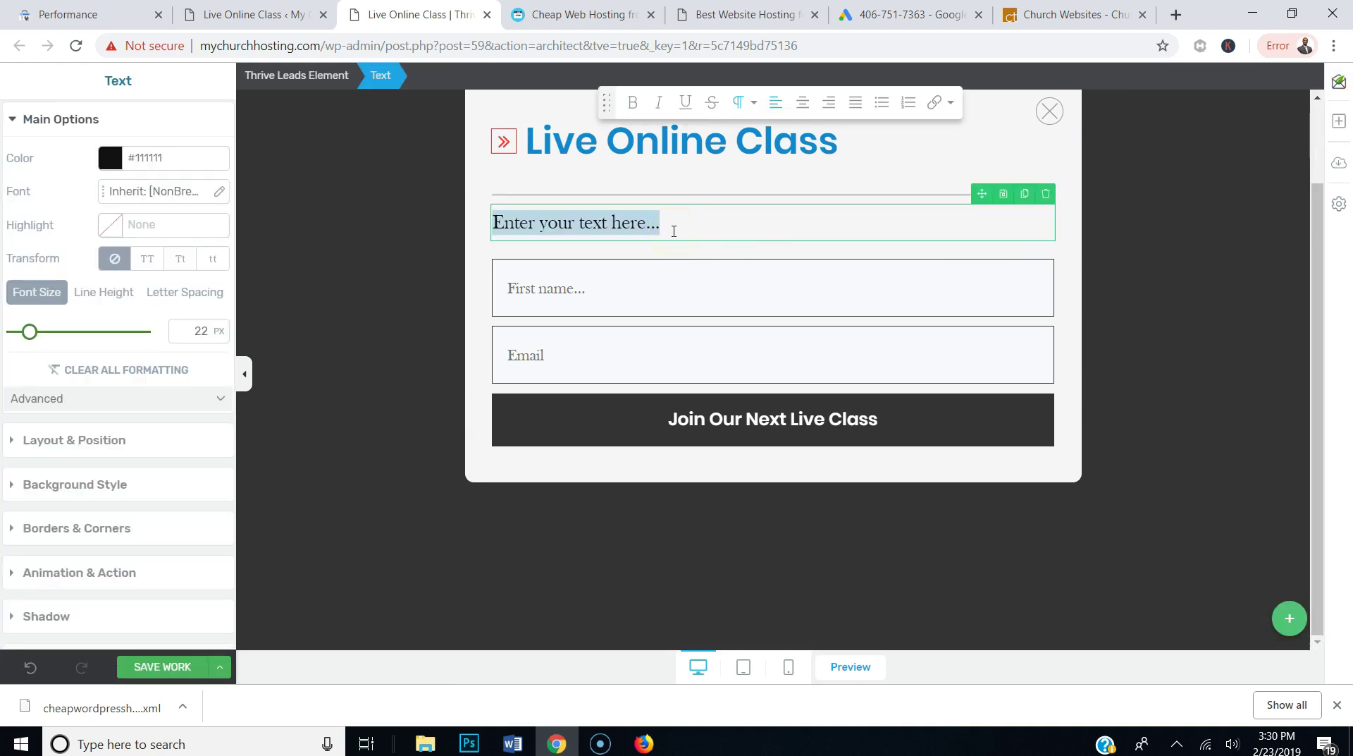
type("Join Our Next Live Online Class")
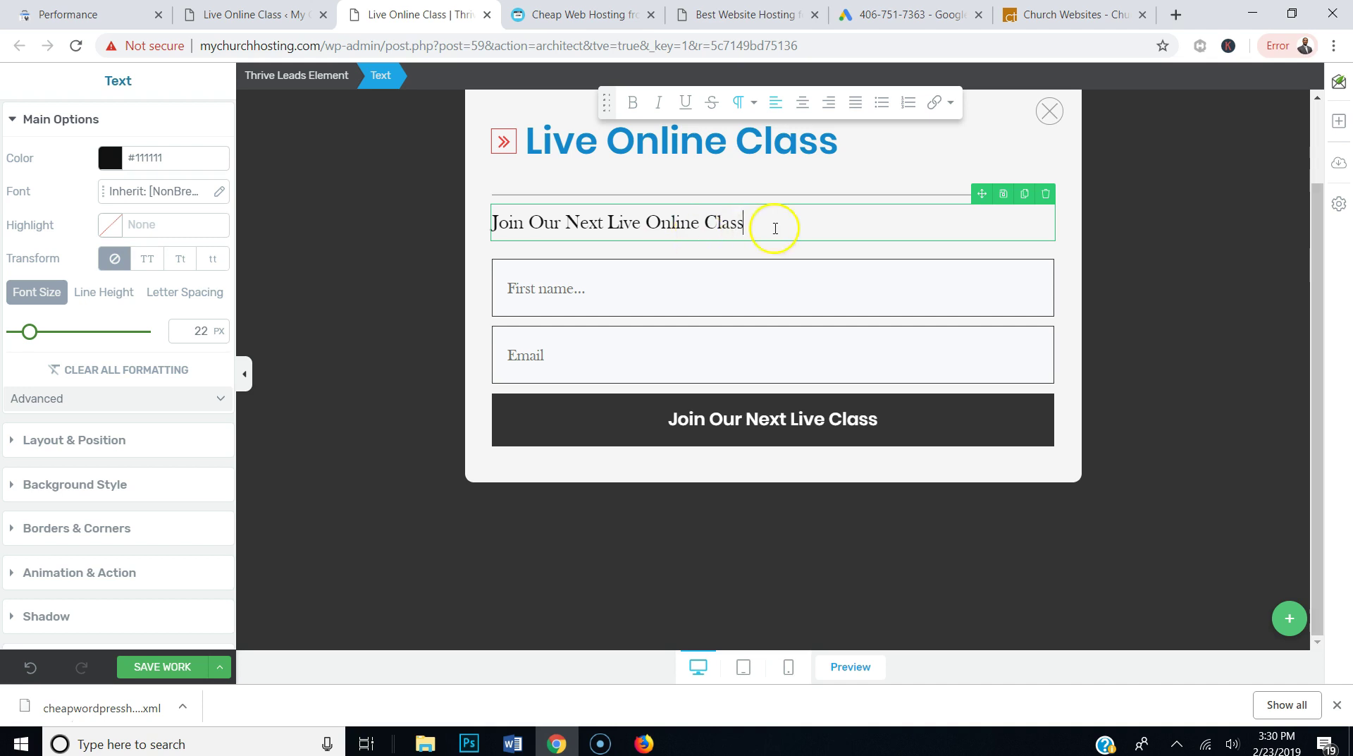
Centre and bold the "Join Our Next Live Online Class" text and enlarge its font to nearly span the form's width
left_click_drag(776, 228, 456, 230)
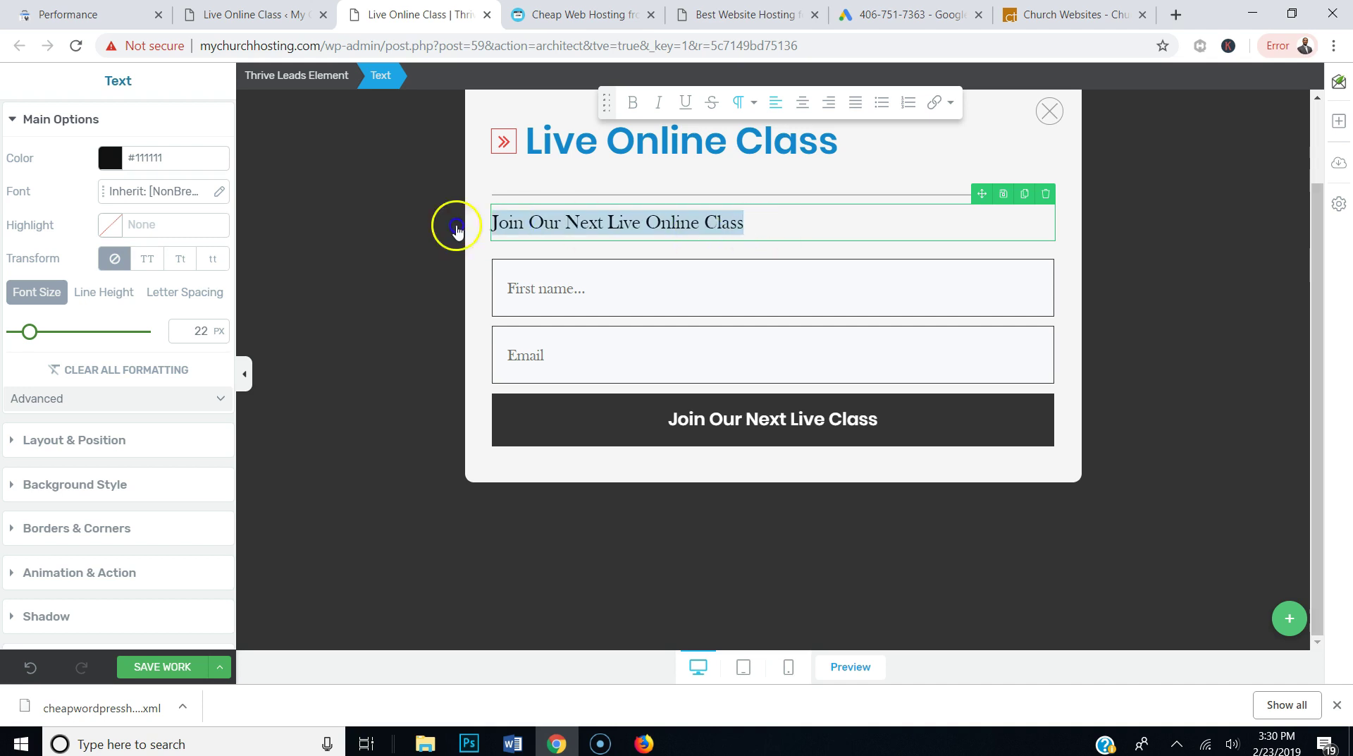
left_click(803, 102)
left_click(632, 102)
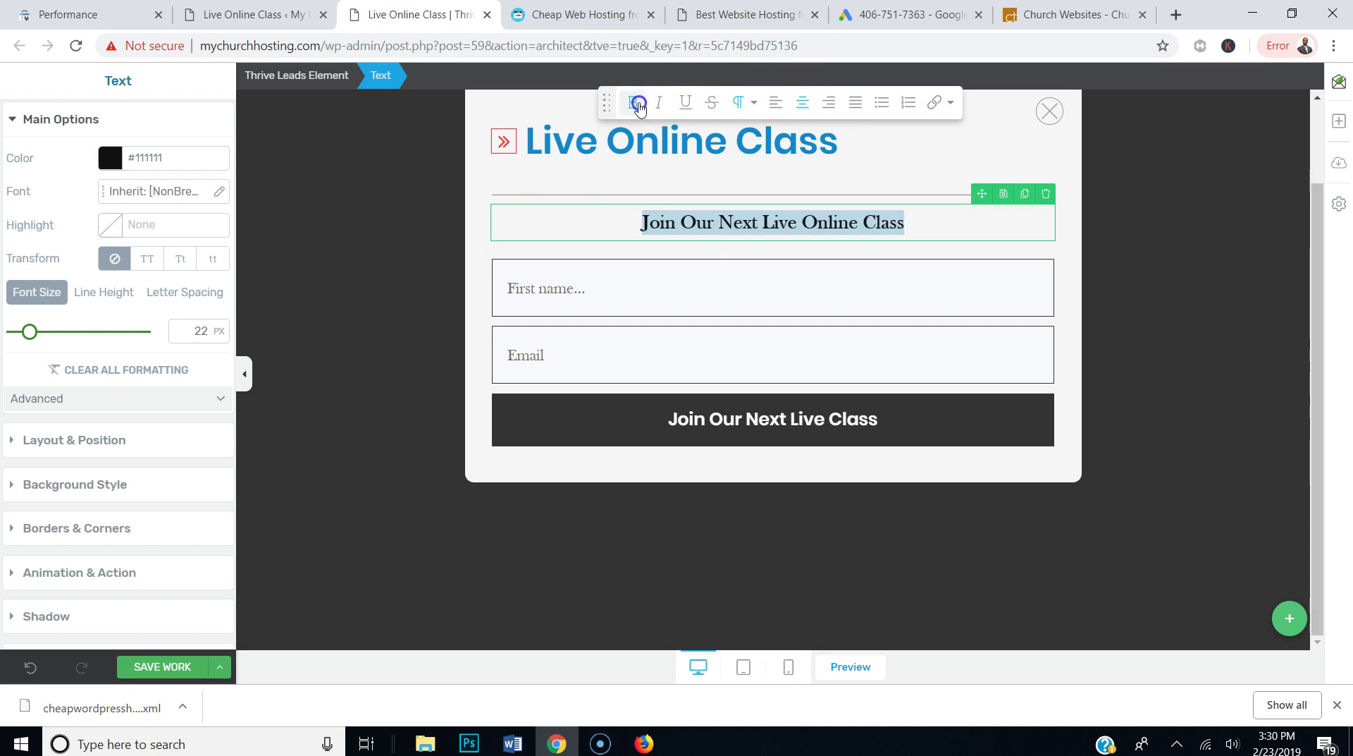
left_click_drag(20, 340, 42, 332)
right_click(42, 332)
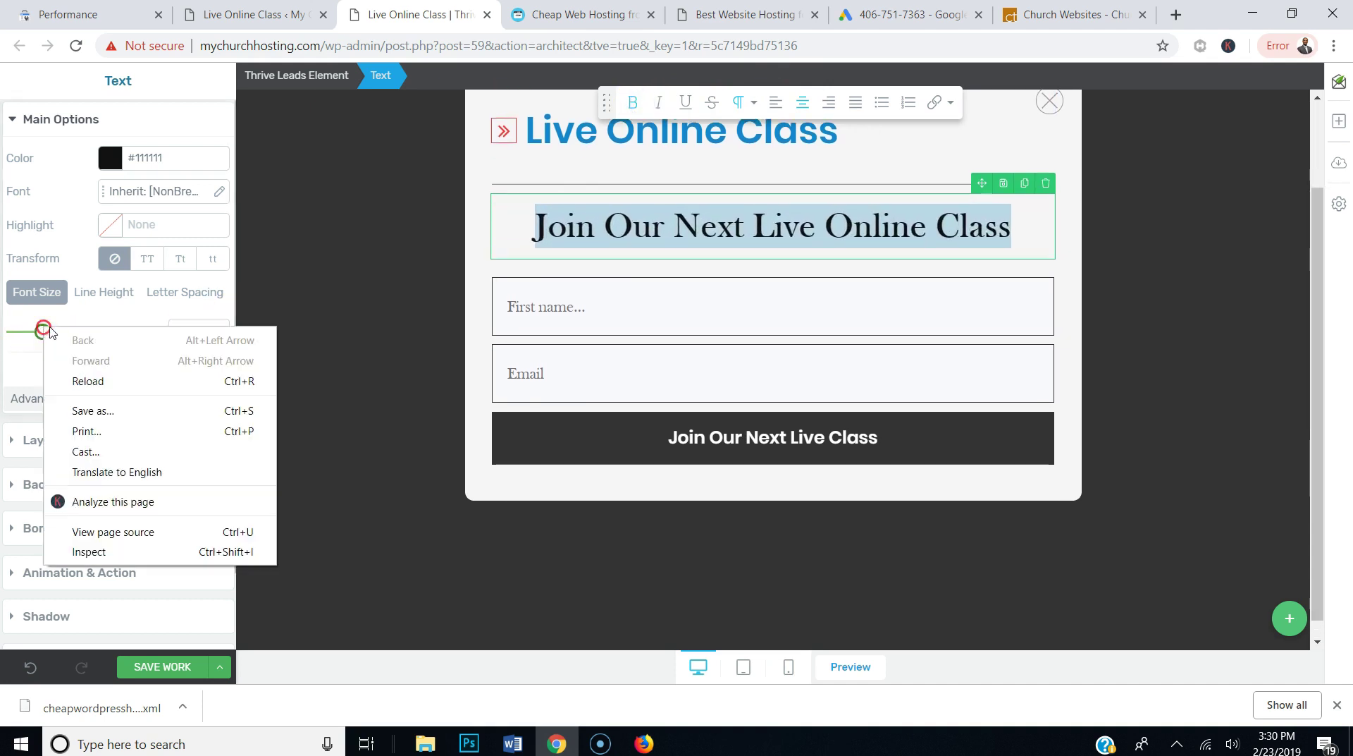
left_click(1087, 317)
left_click(1147, 294)
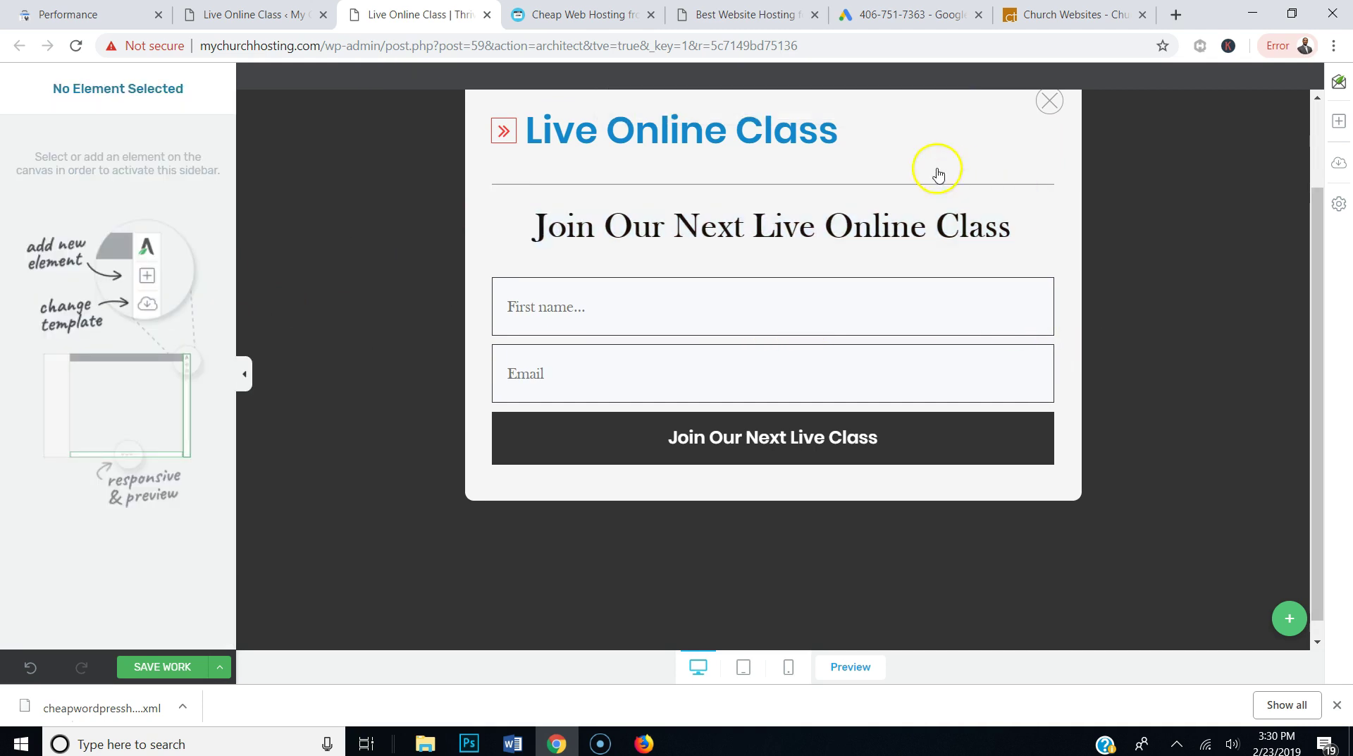
Add a second line reading "FREE" under "Join Our Next Live Online Class" in the same text element and enlarge it to 64 px
left_click(1035, 234)
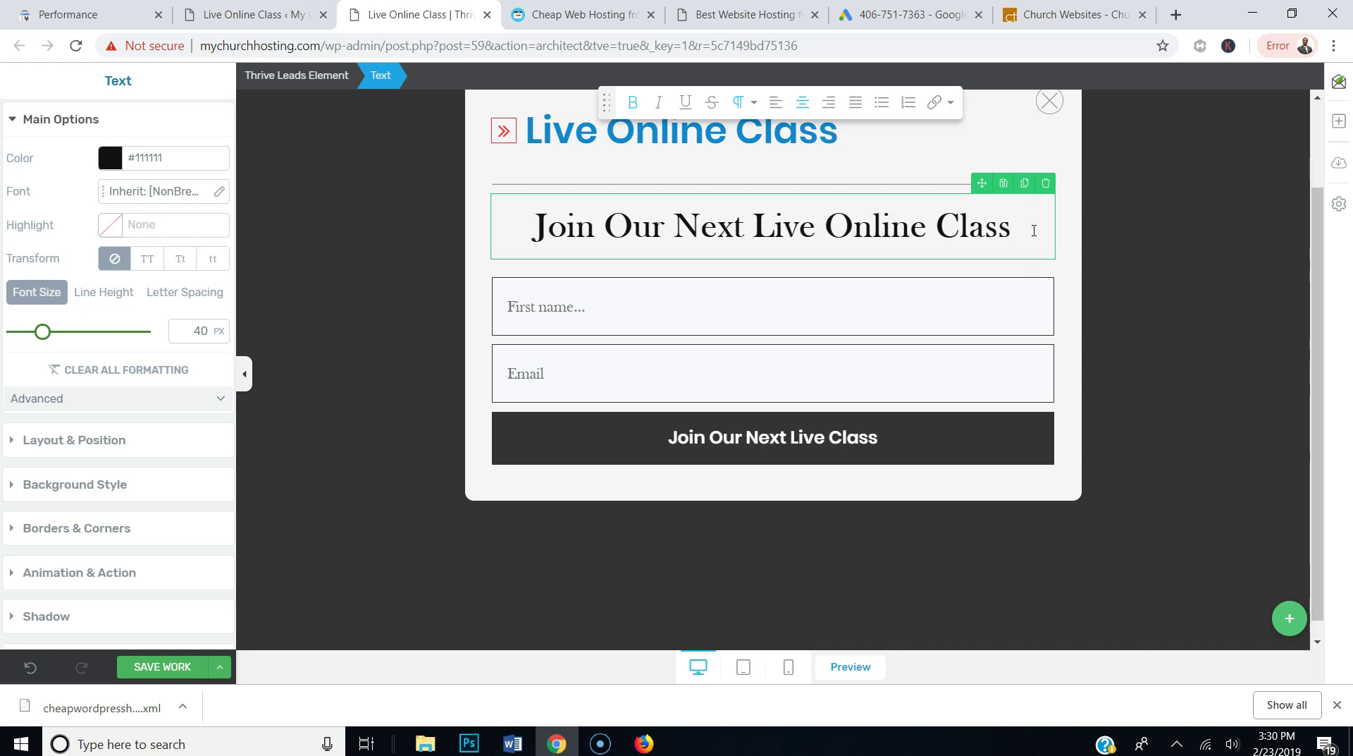
key("Return")
type("FREE")
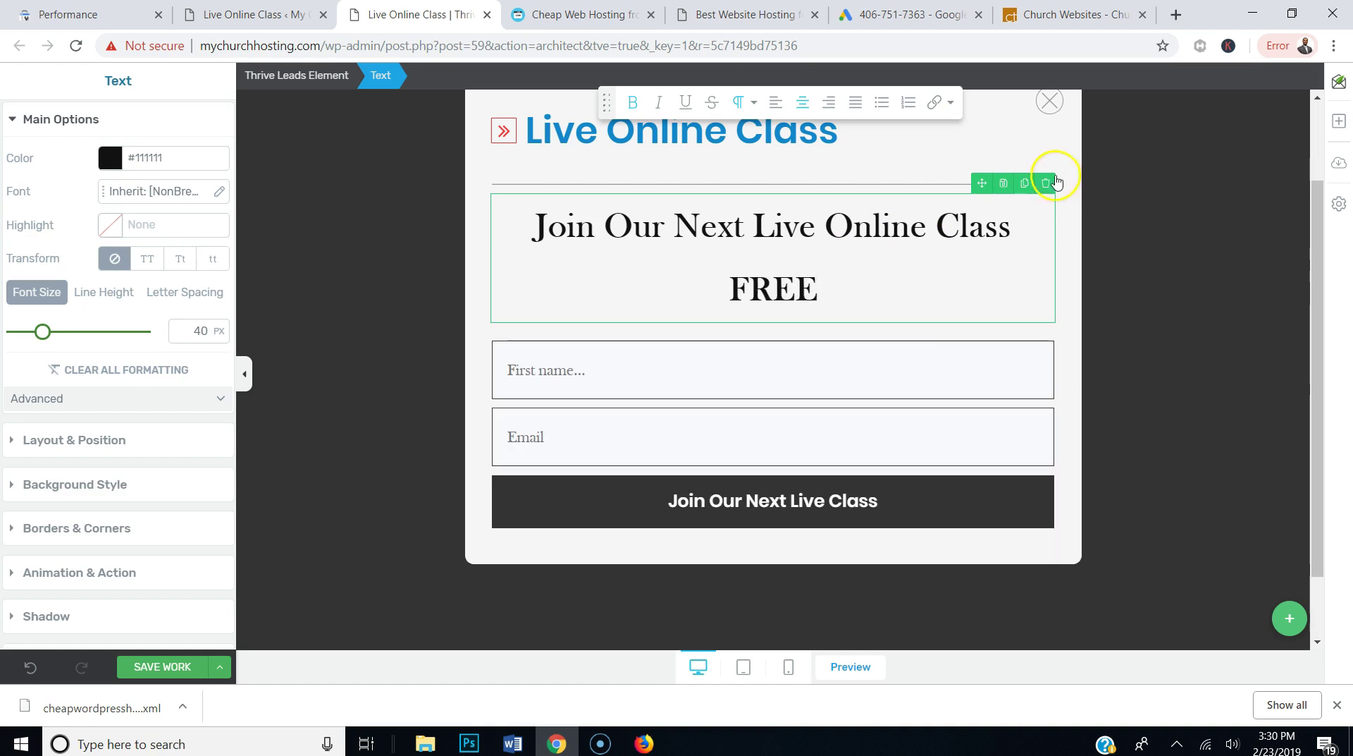
left_click_drag(849, 274, 717, 281)
left_click_drag(43, 332, 60, 331)
left_click(750, 323)
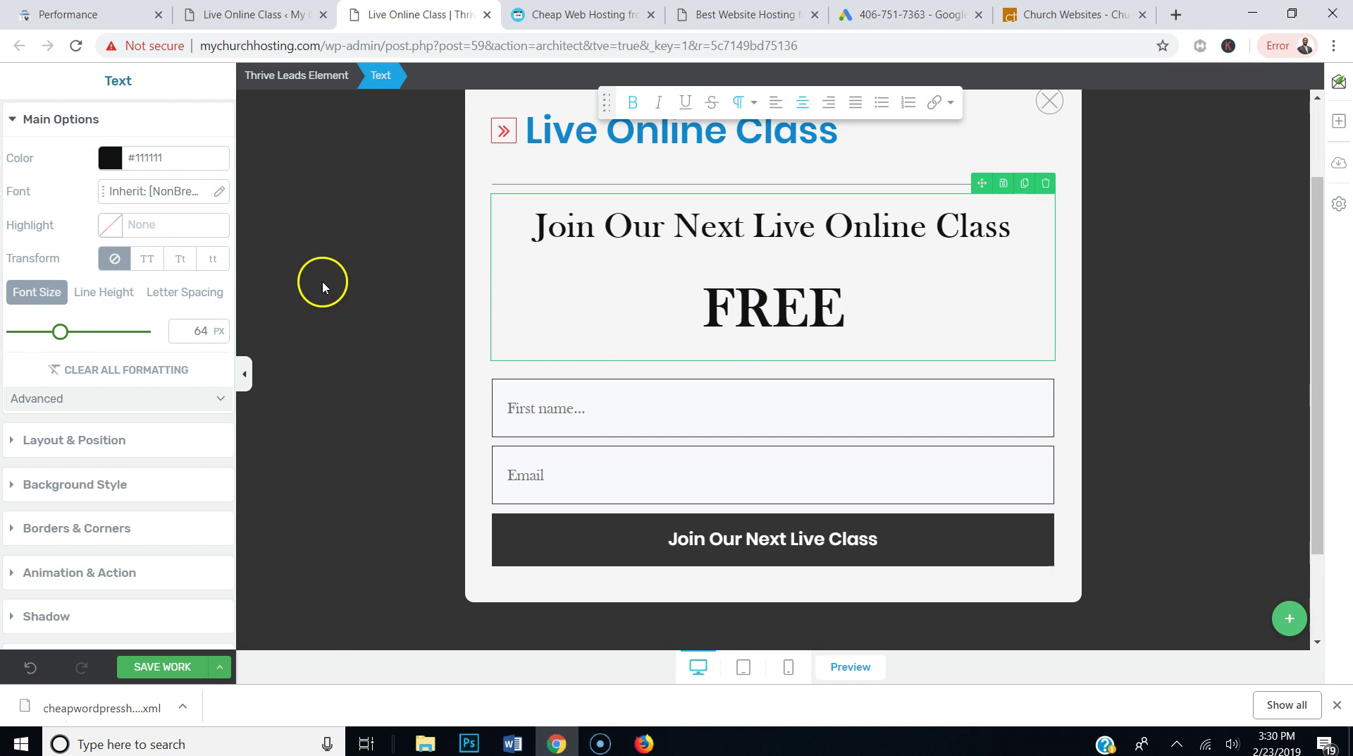
Set the top margin of the "Join Our Next Live Online Class" text element to -33
left_click(83, 120)
left_click(74, 176)
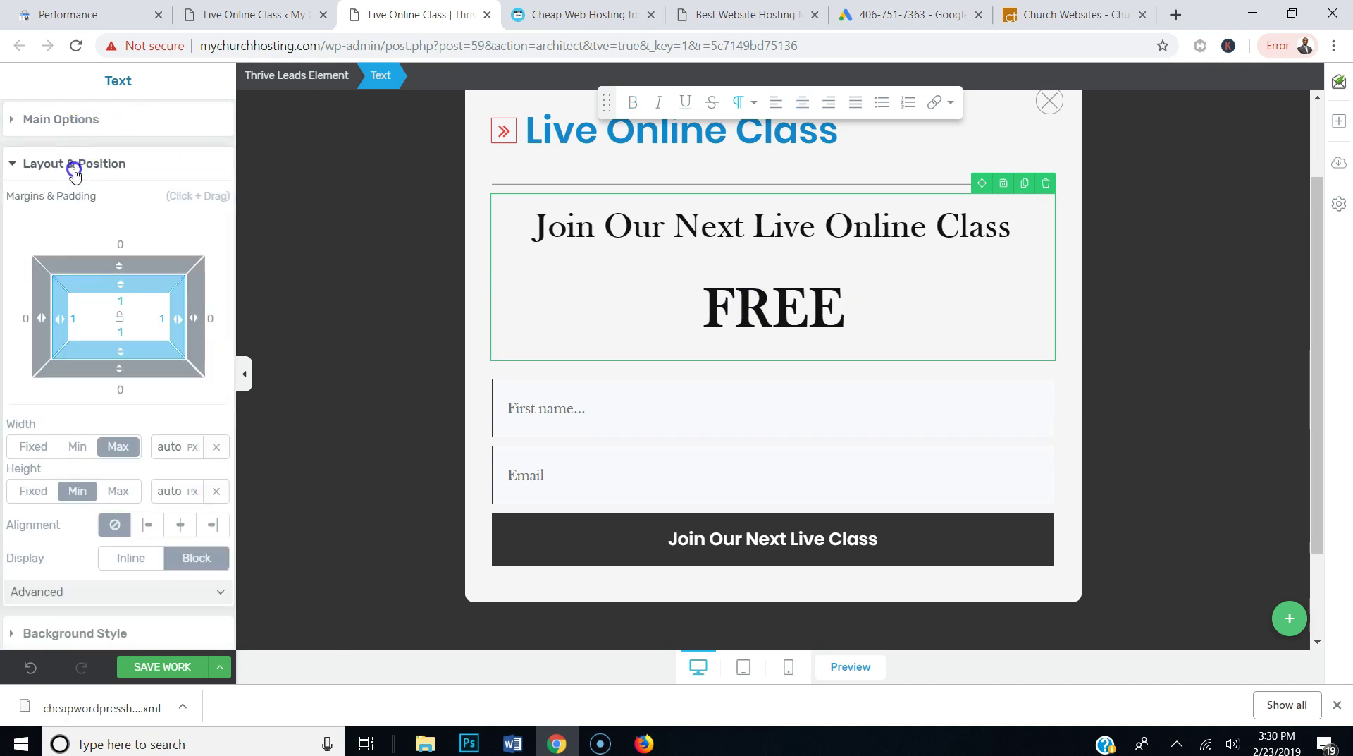
left_click_drag(118, 266, 123, 327)
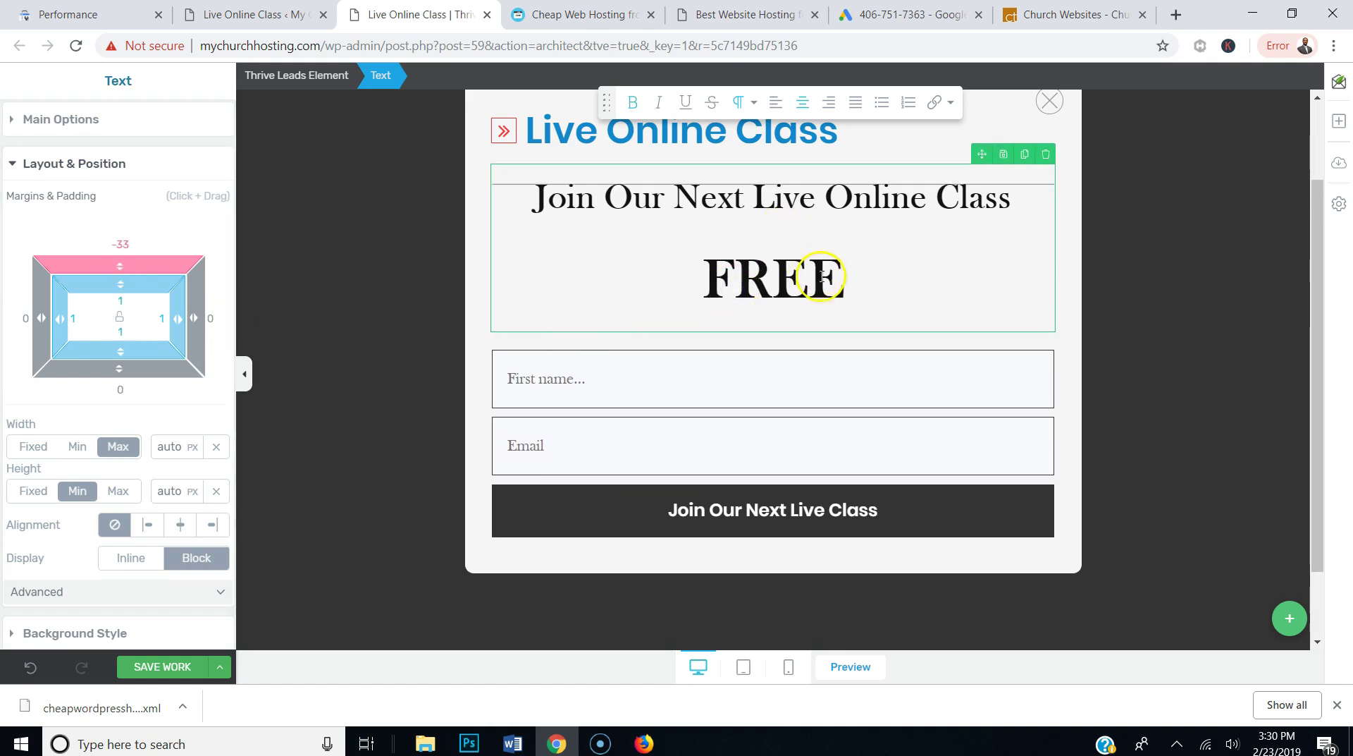
Delete the "FREE" line and its empty line from the "Join Our Next Live Online Class" text element
left_click_drag(864, 272, 679, 274)
key("BackSpace")
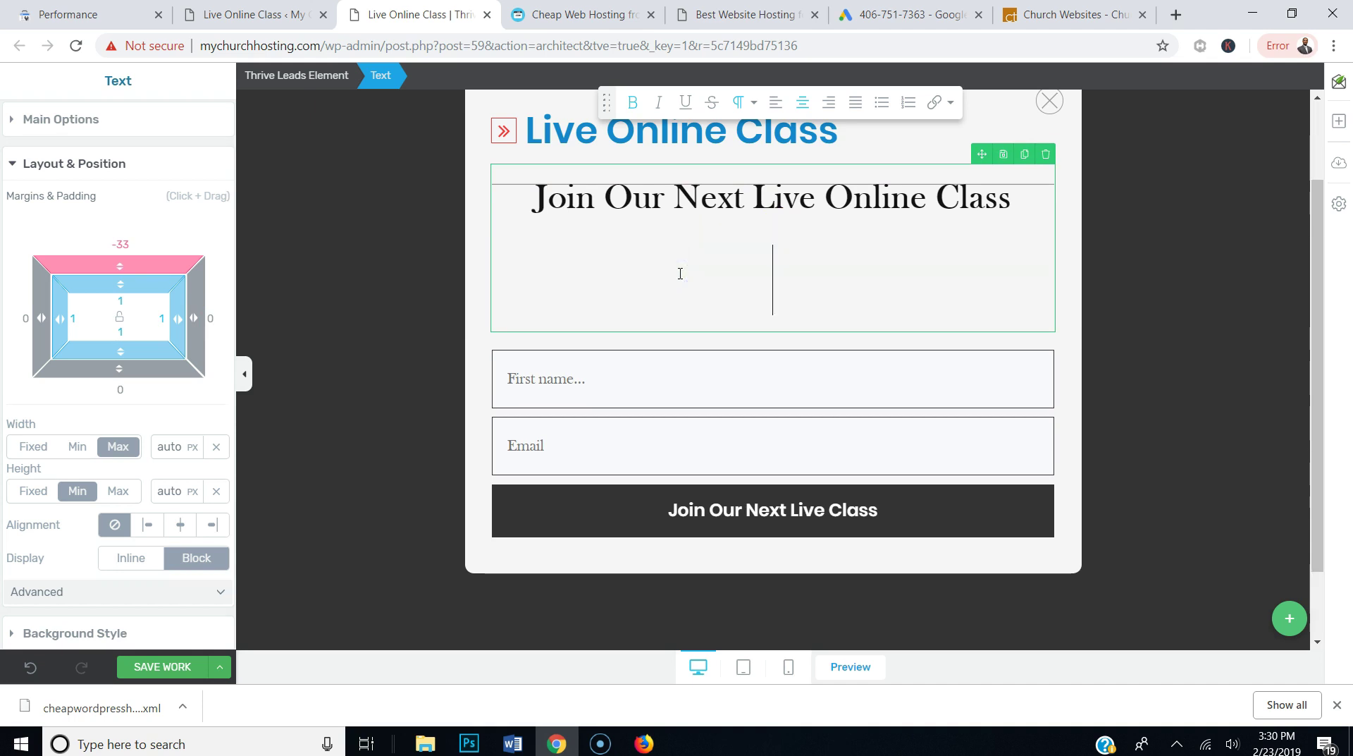
key("BackSpace")
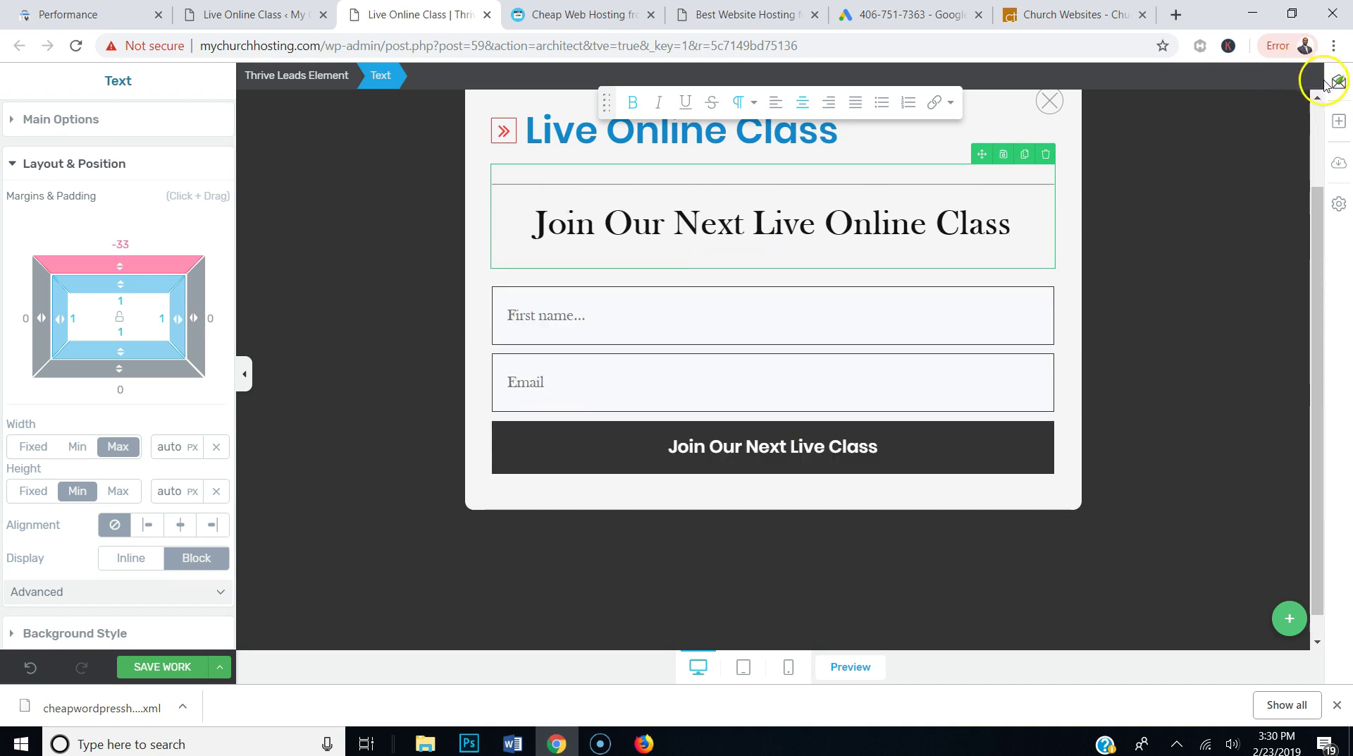
Add a separate text element reading "FREE" between the "Join Our Next Live Online Class" text and the form fields
left_click(1338, 120)
left_click_drag(1226, 208, 822, 261)
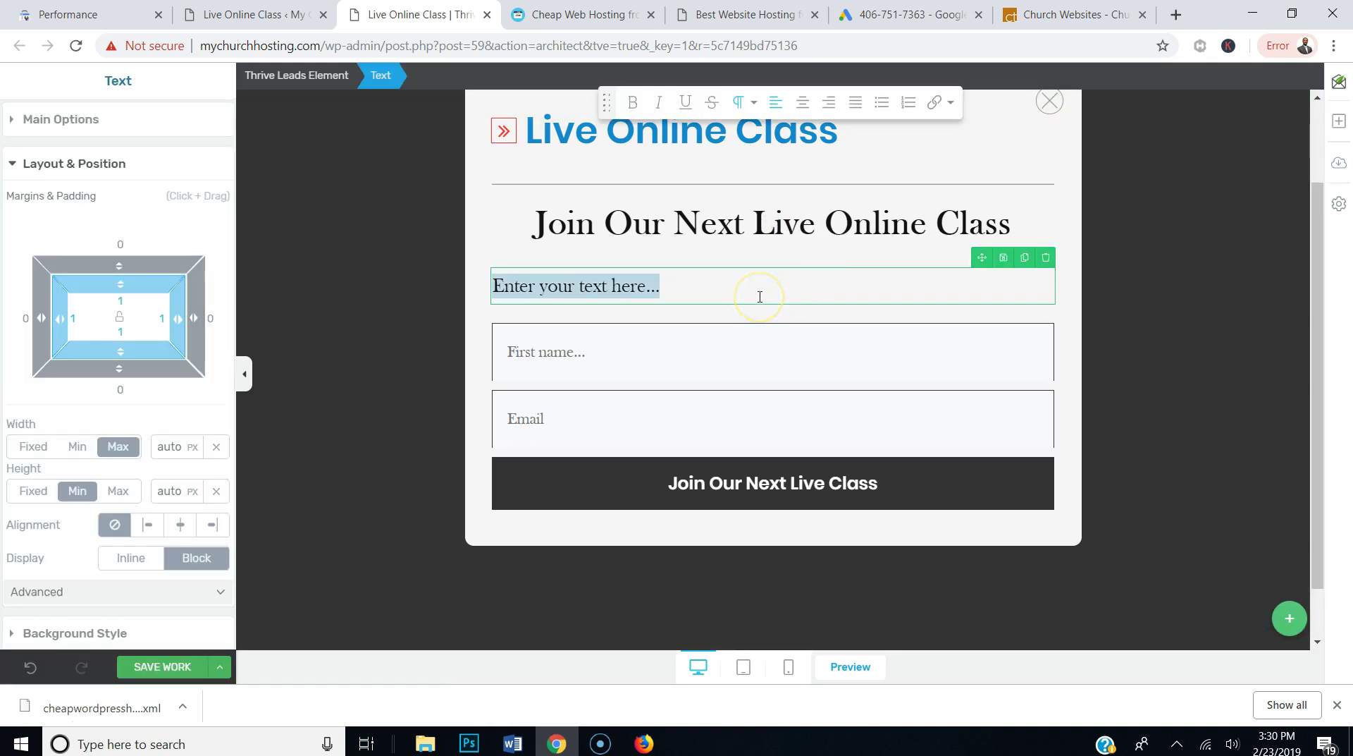
type("FREE")
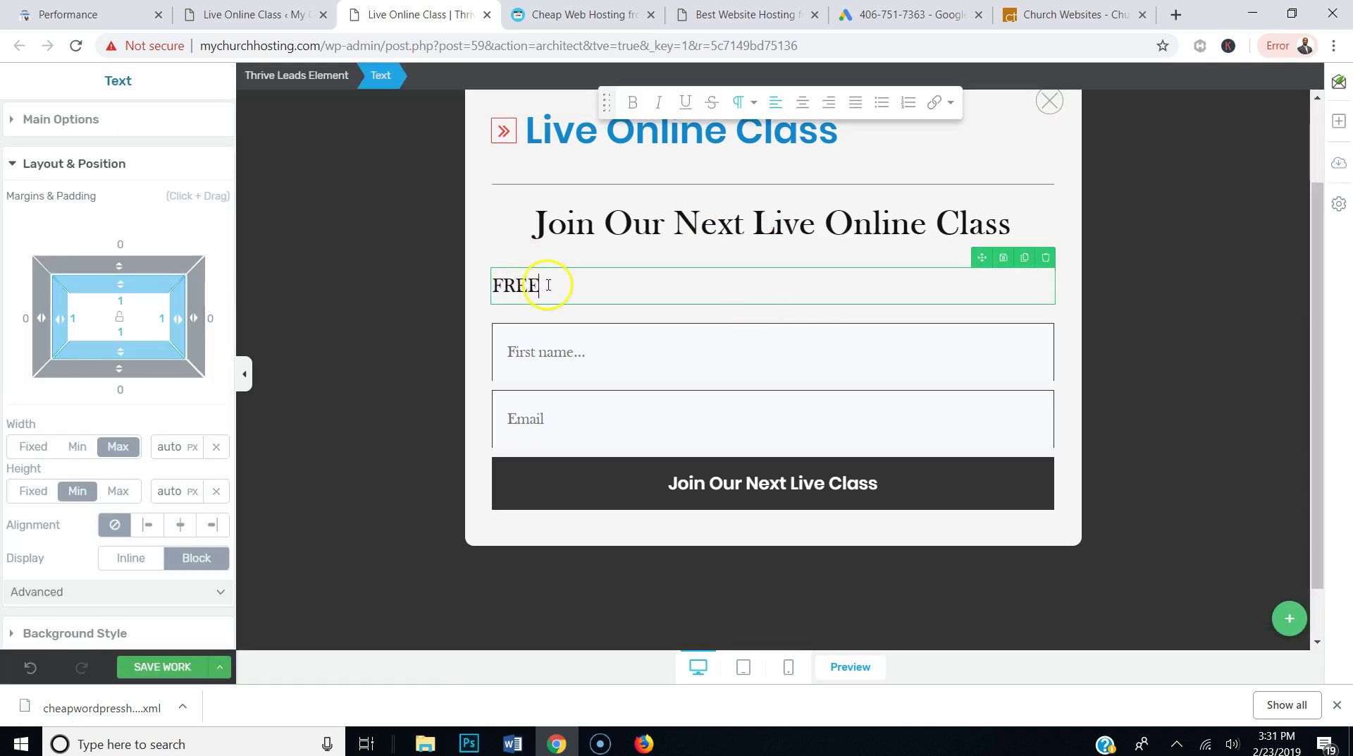
Centre and bold the "FREE" text and set its font size to 77 px
left_click_drag(550, 284, 466, 287)
left_click(802, 102)
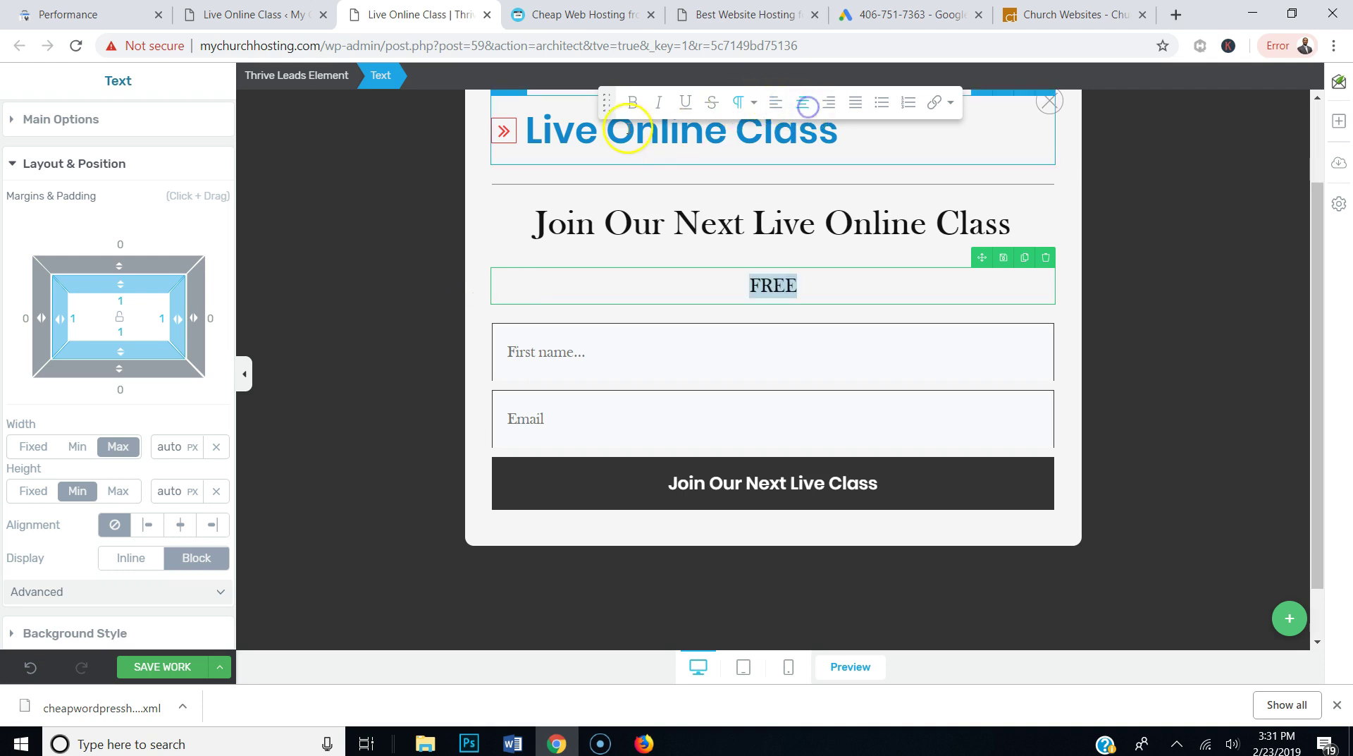
left_click(631, 111)
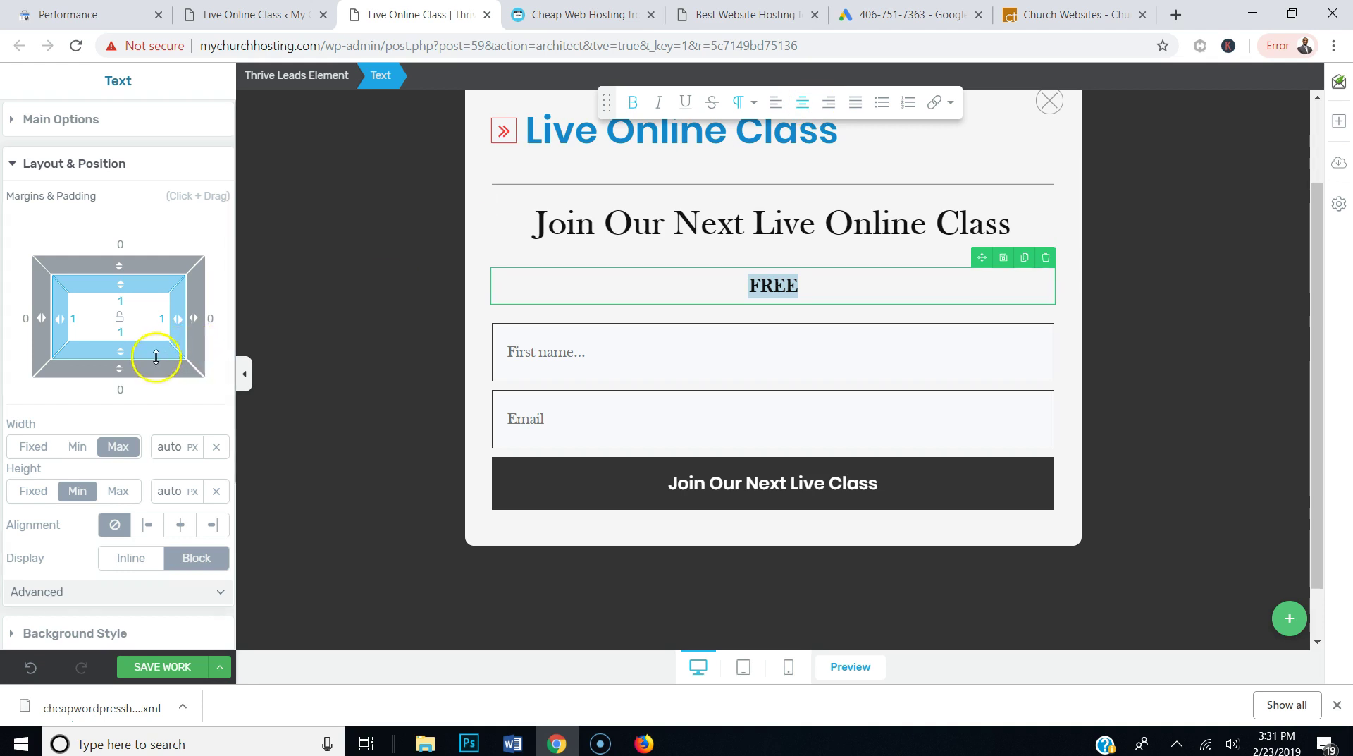
left_click(125, 164)
left_click(115, 121)
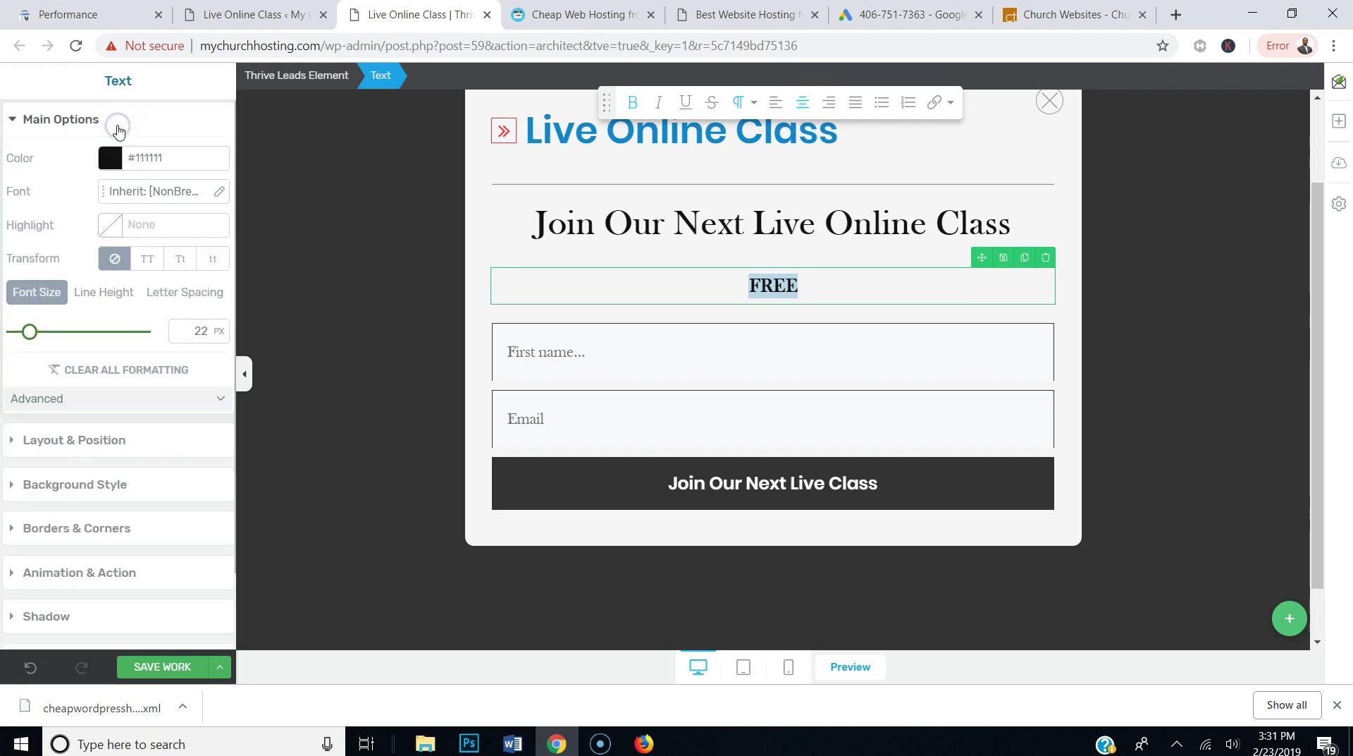
left_click_drag(30, 332, 70, 335)
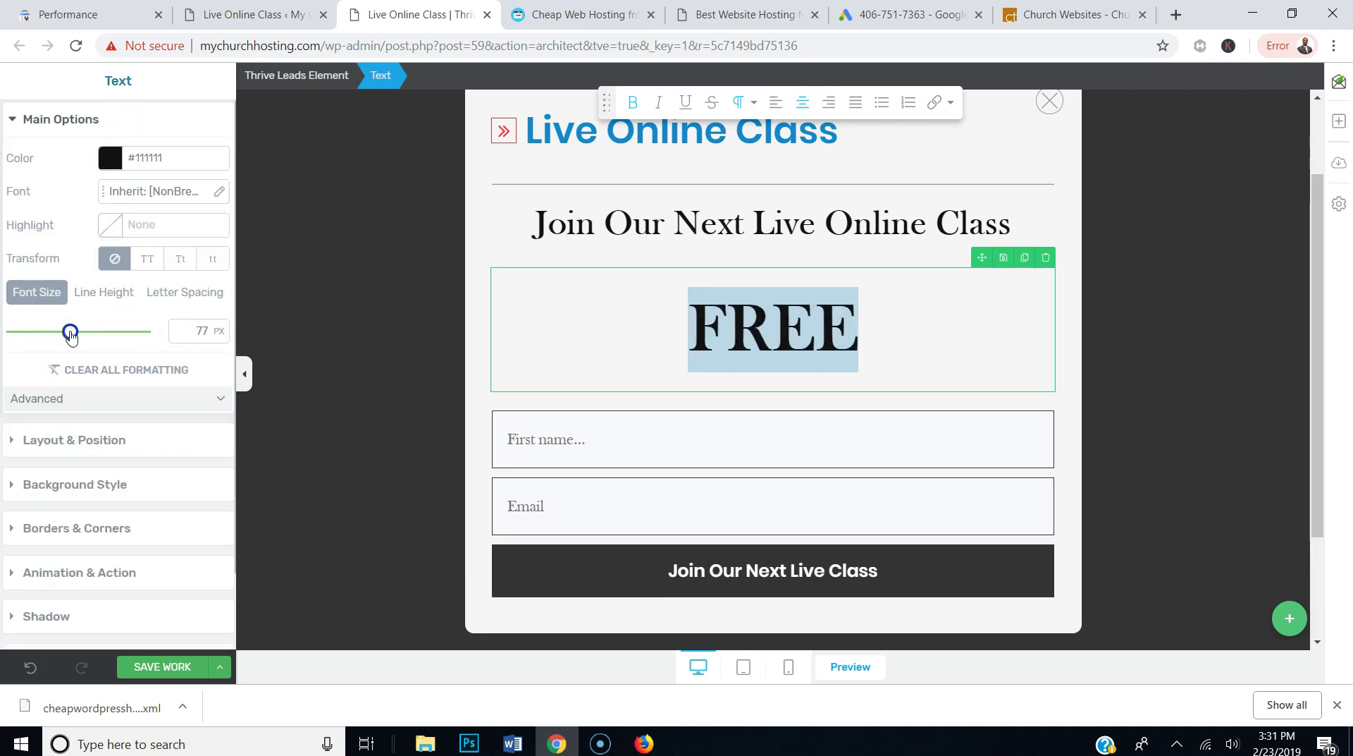
Set the "FREE" text's top margin to -45 and bottom margin to -13, and save the form
left_click(118, 120)
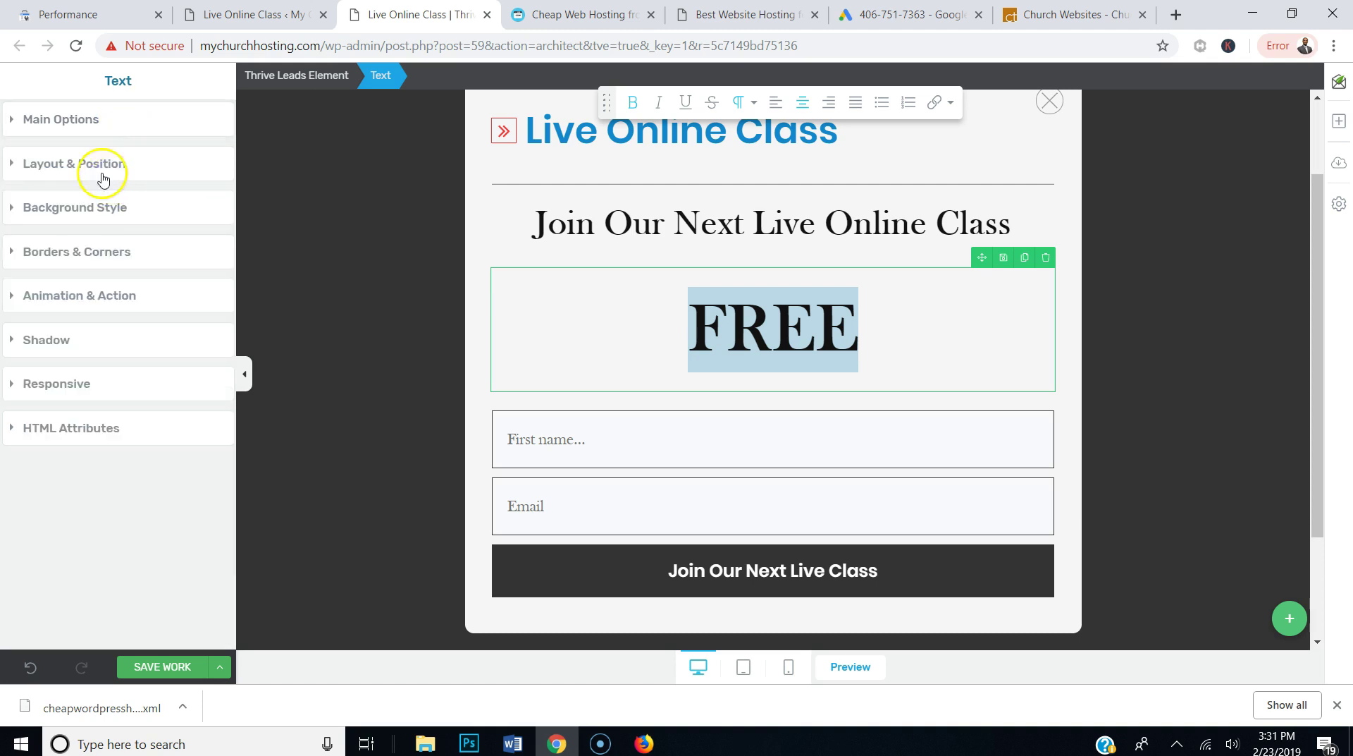
left_click(101, 164)
left_click_drag(116, 263, 118, 336)
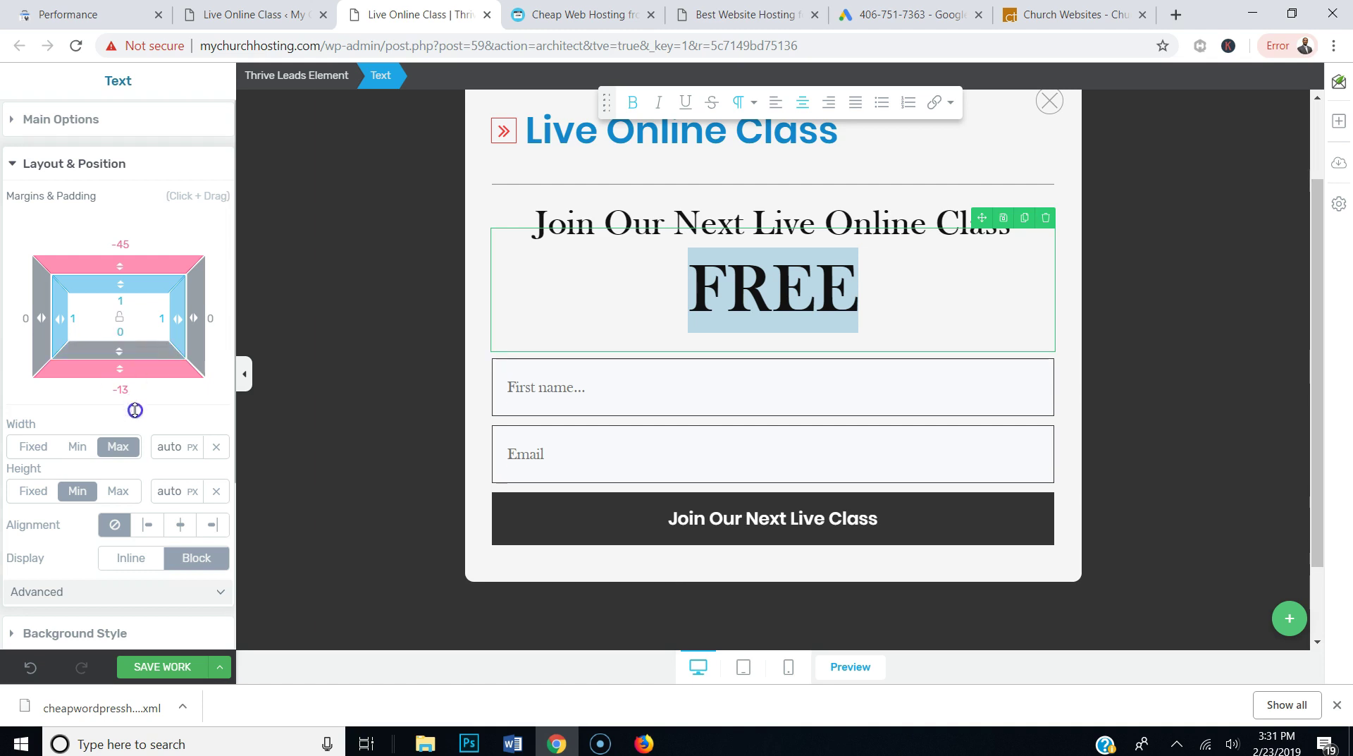
left_click(1145, 271)
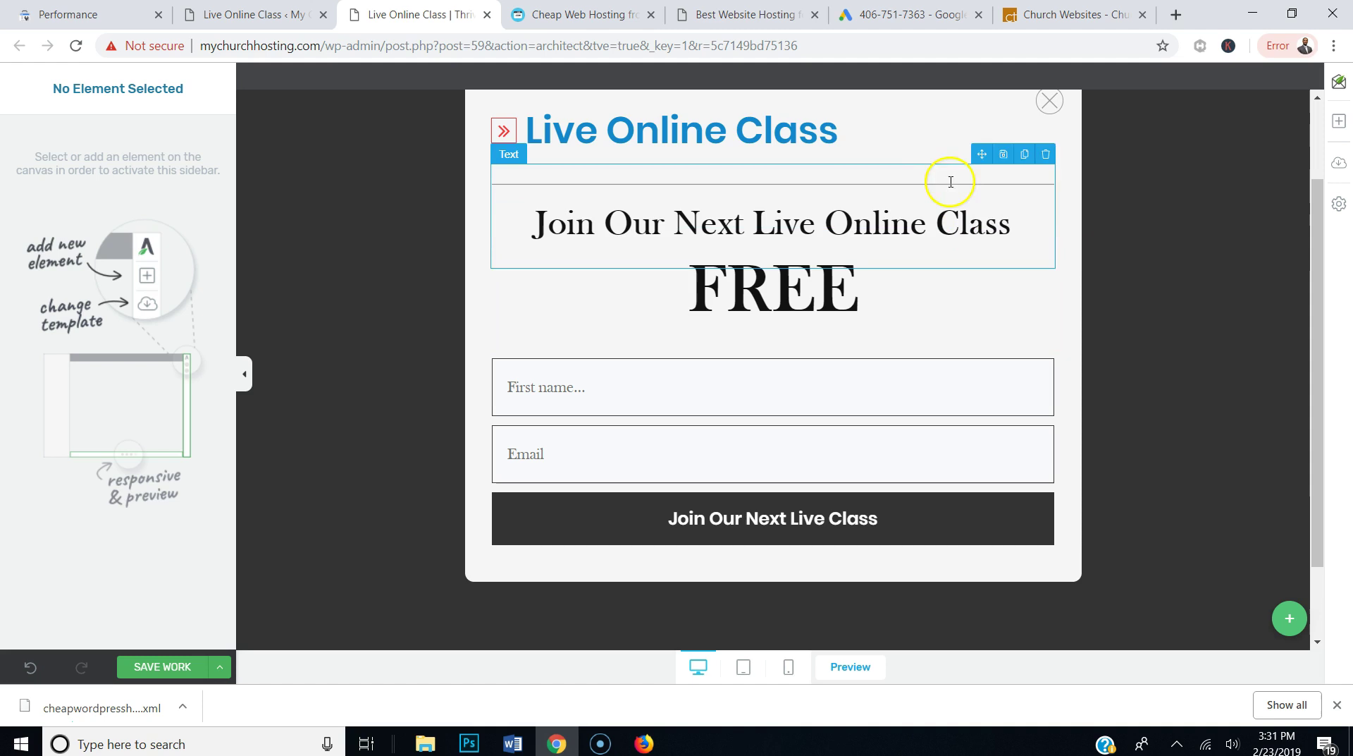
left_click(159, 666)
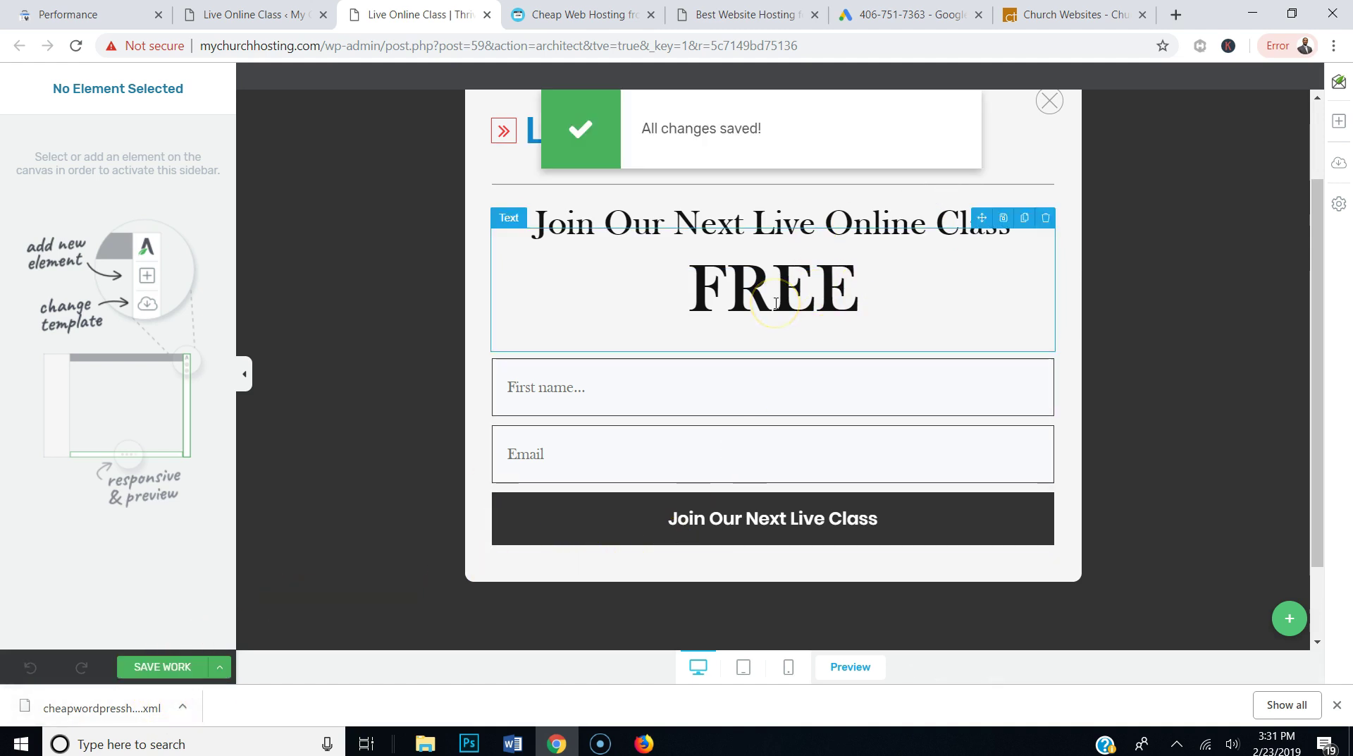
Switch to the Best Website Hosting page's editor, save its changes and reload the page
left_click(567, 14)
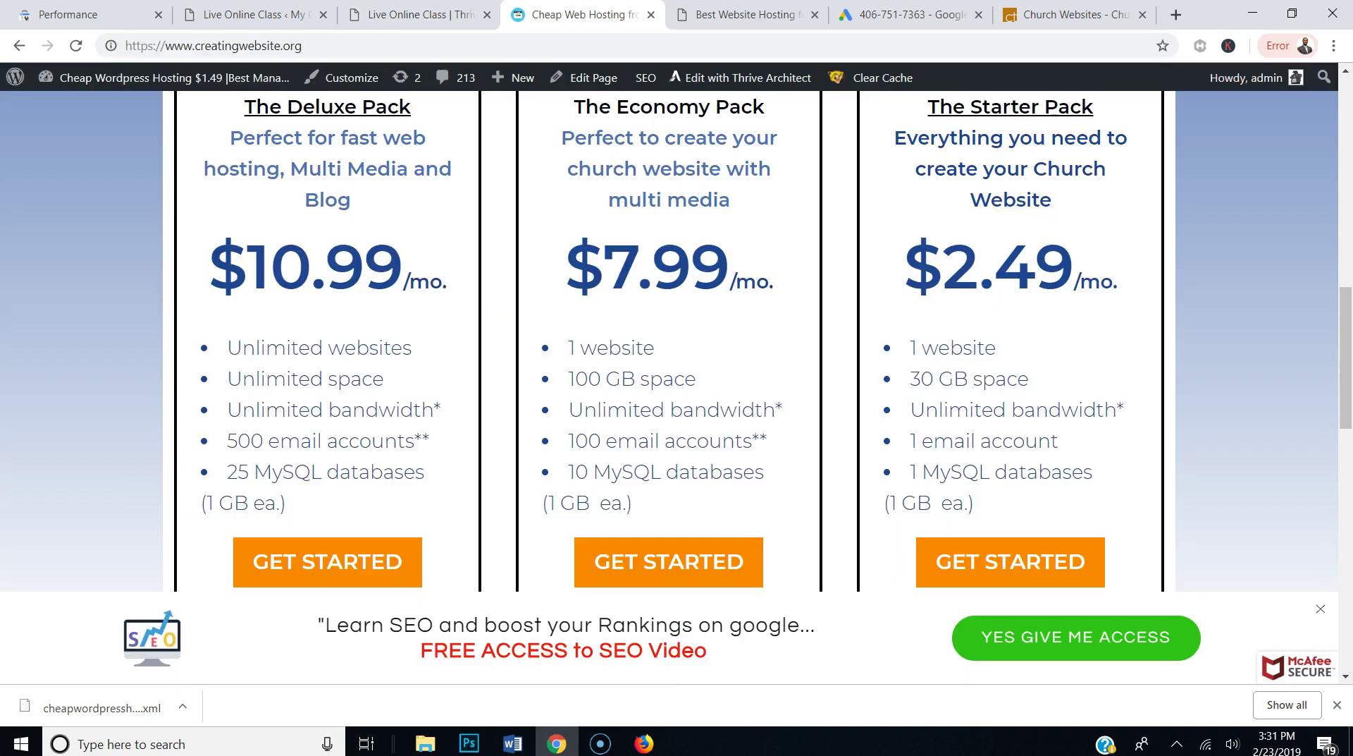
left_click(746, 14)
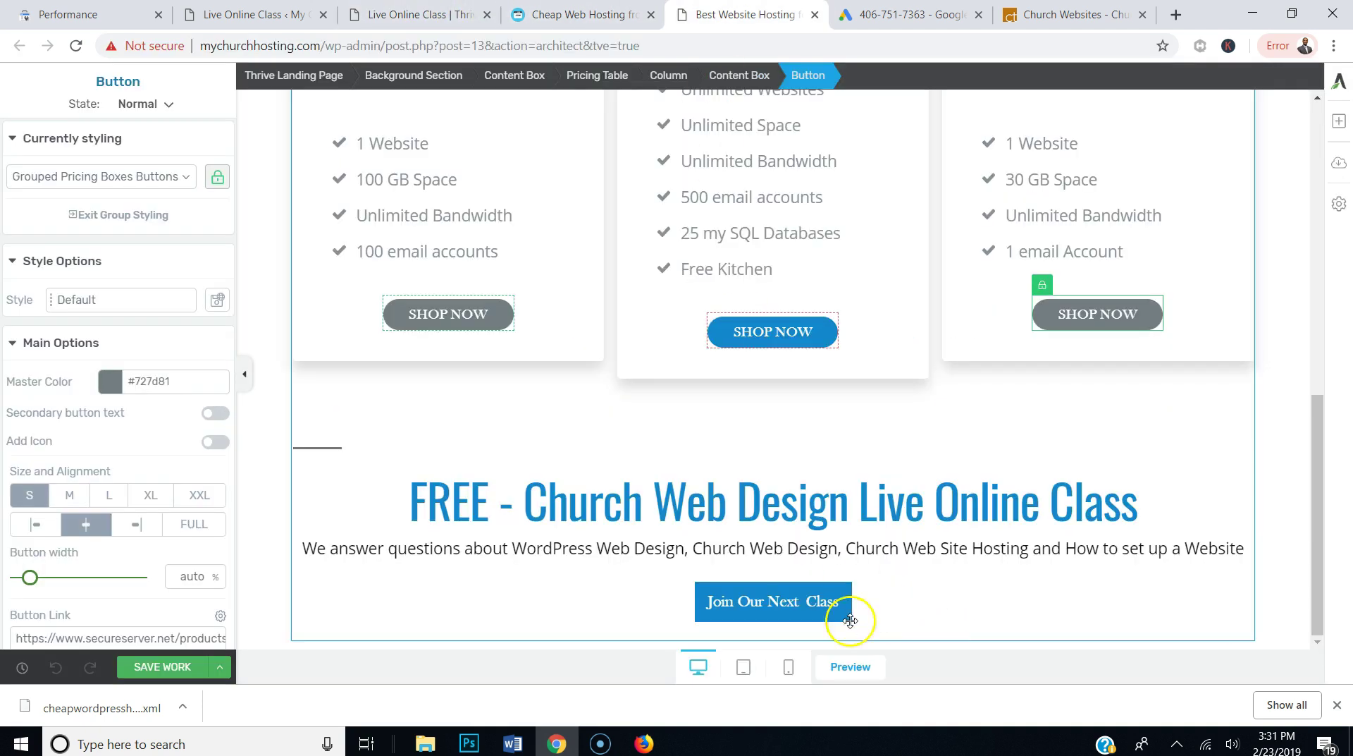
left_click(165, 666)
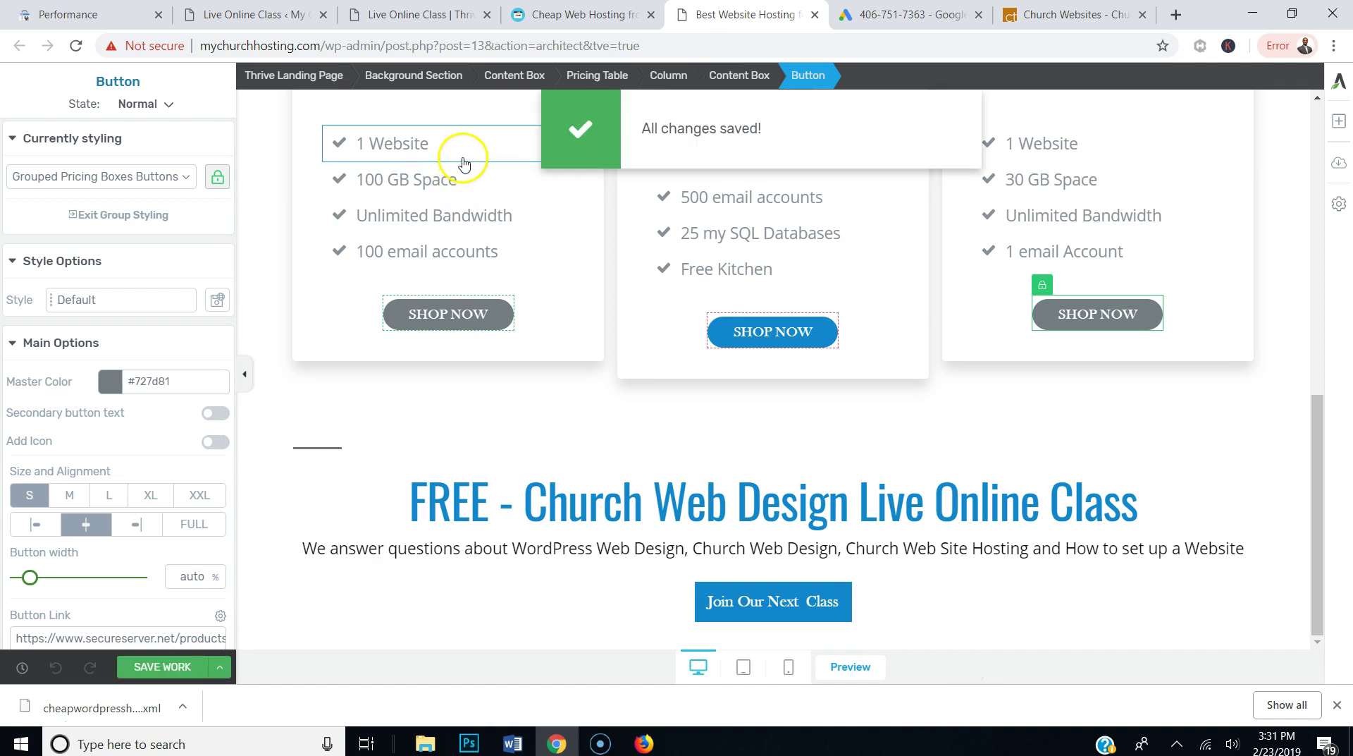
left_click(76, 45)
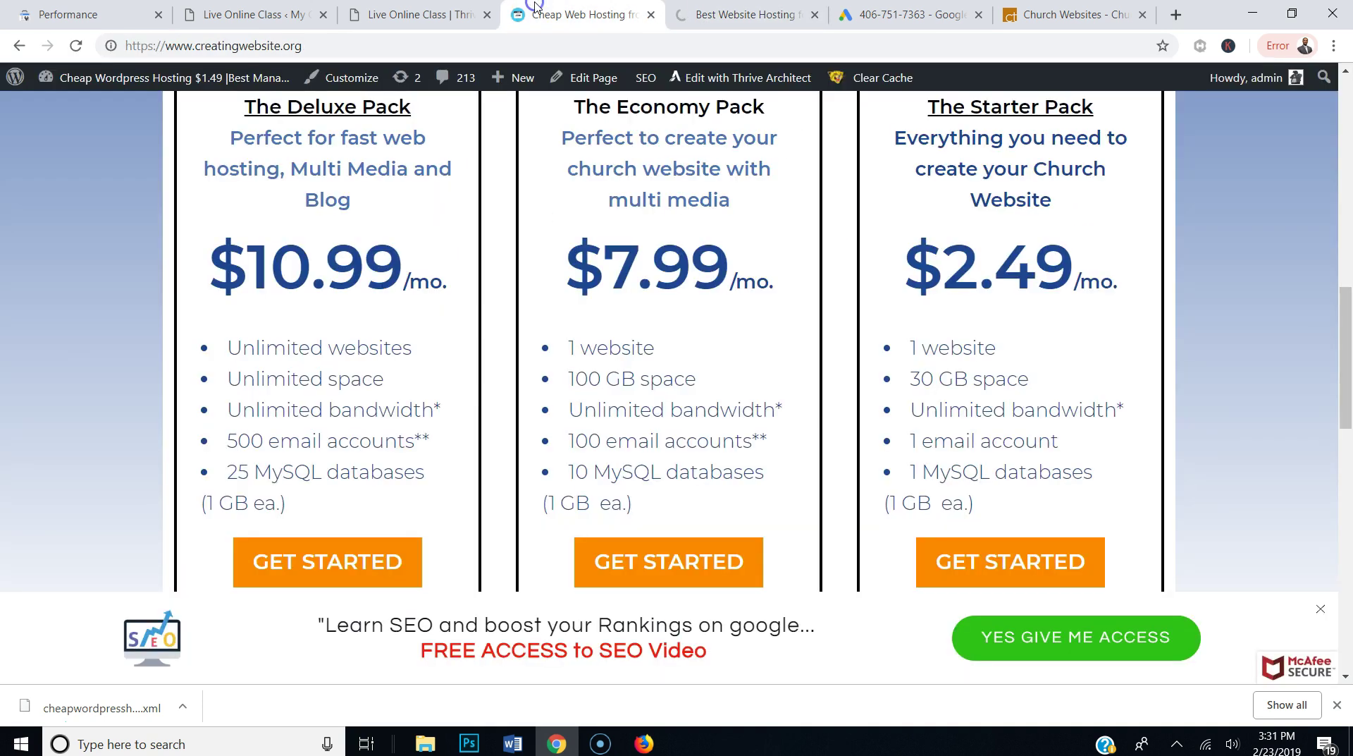
left_click(458, 11)
left_click(744, 14)
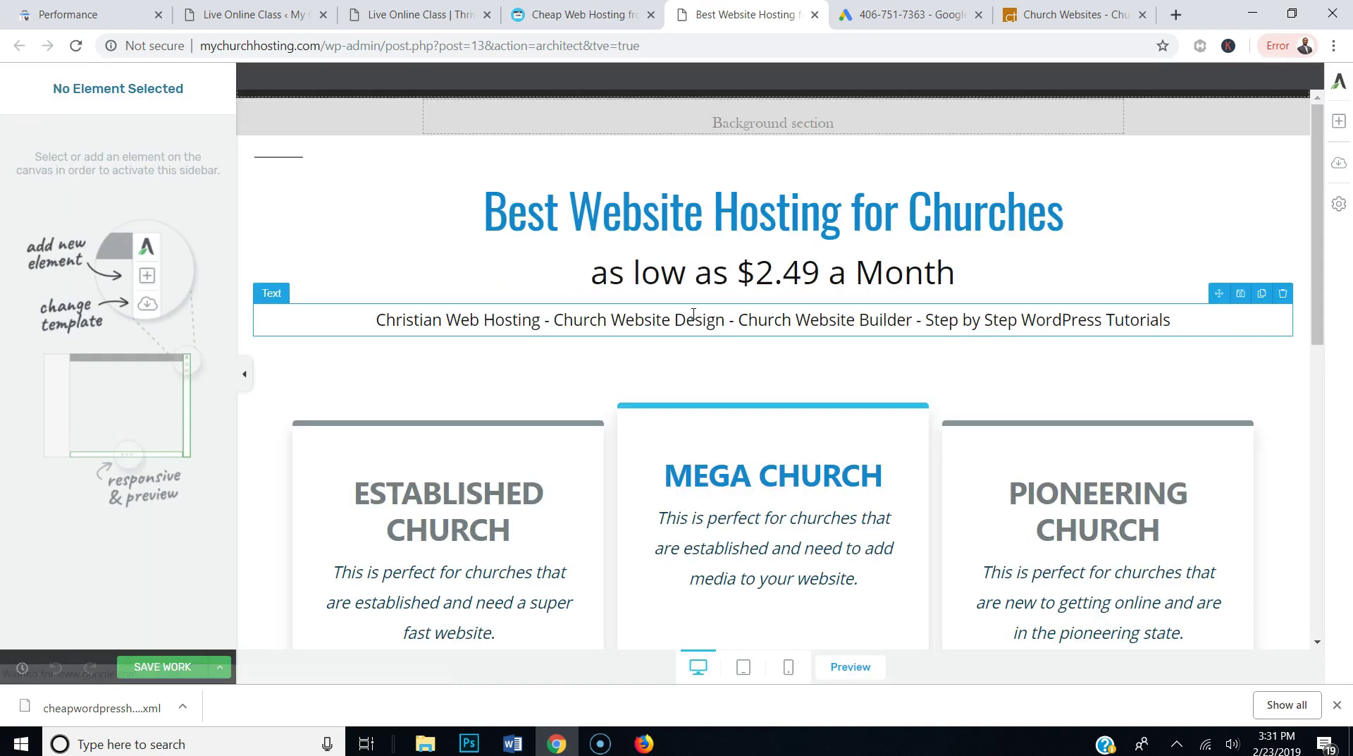
Delete the existing "#" link action from the "Join Our Next Class" button below the pricing tables
left_click(697, 319)
scroll(682, 335, "down", 10)
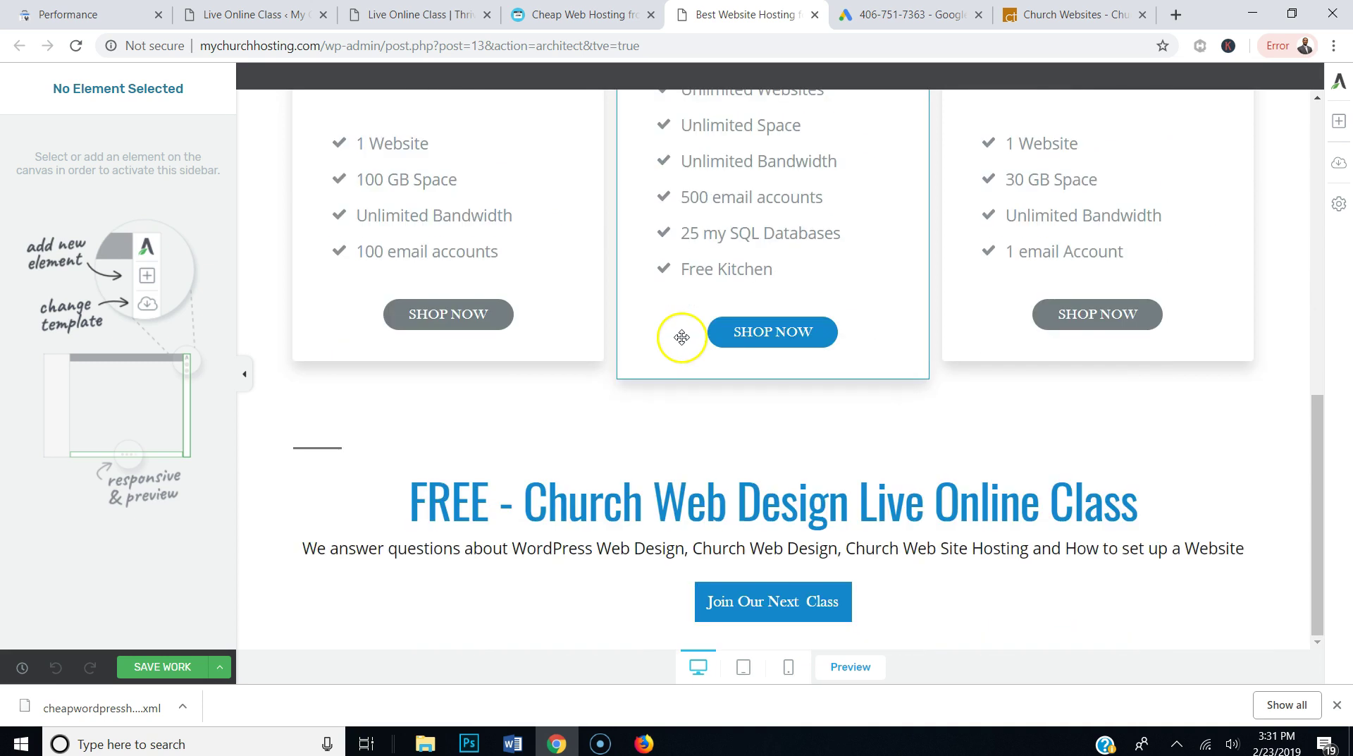
left_click(701, 618)
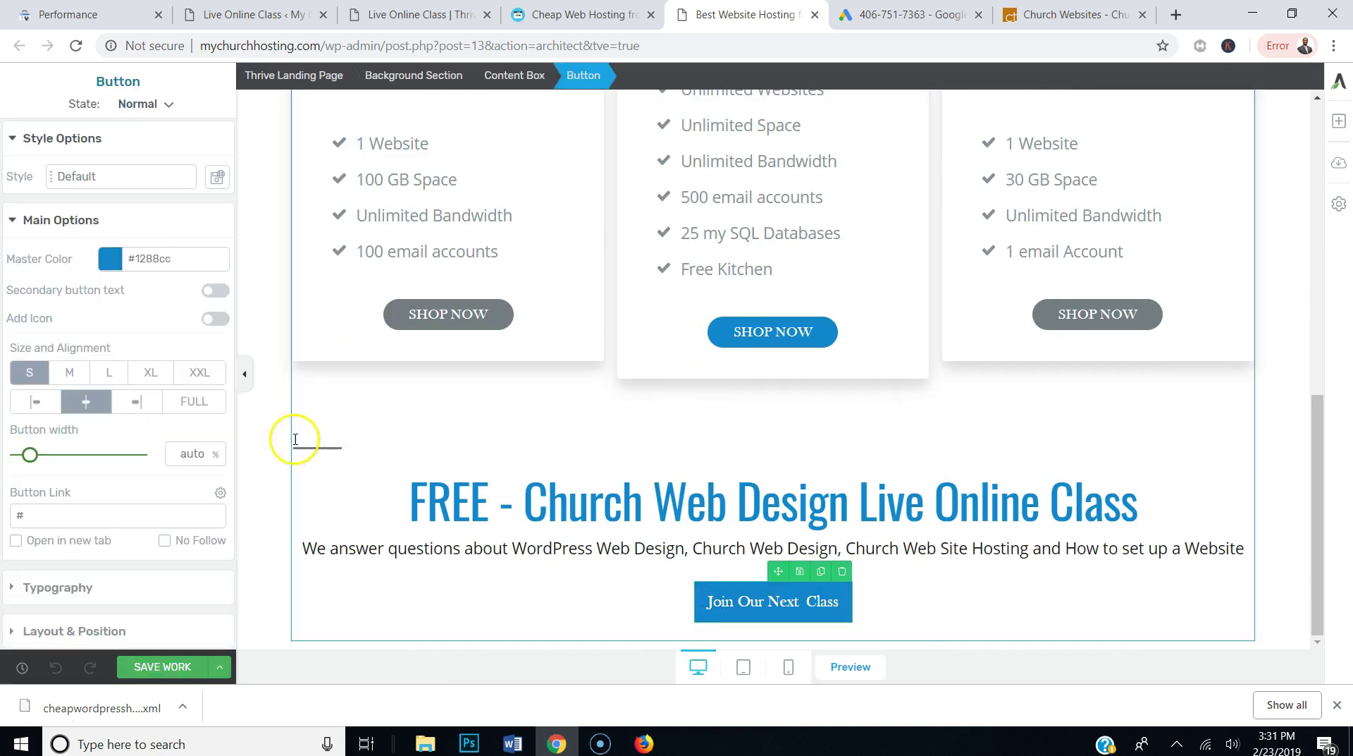
left_click(112, 224)
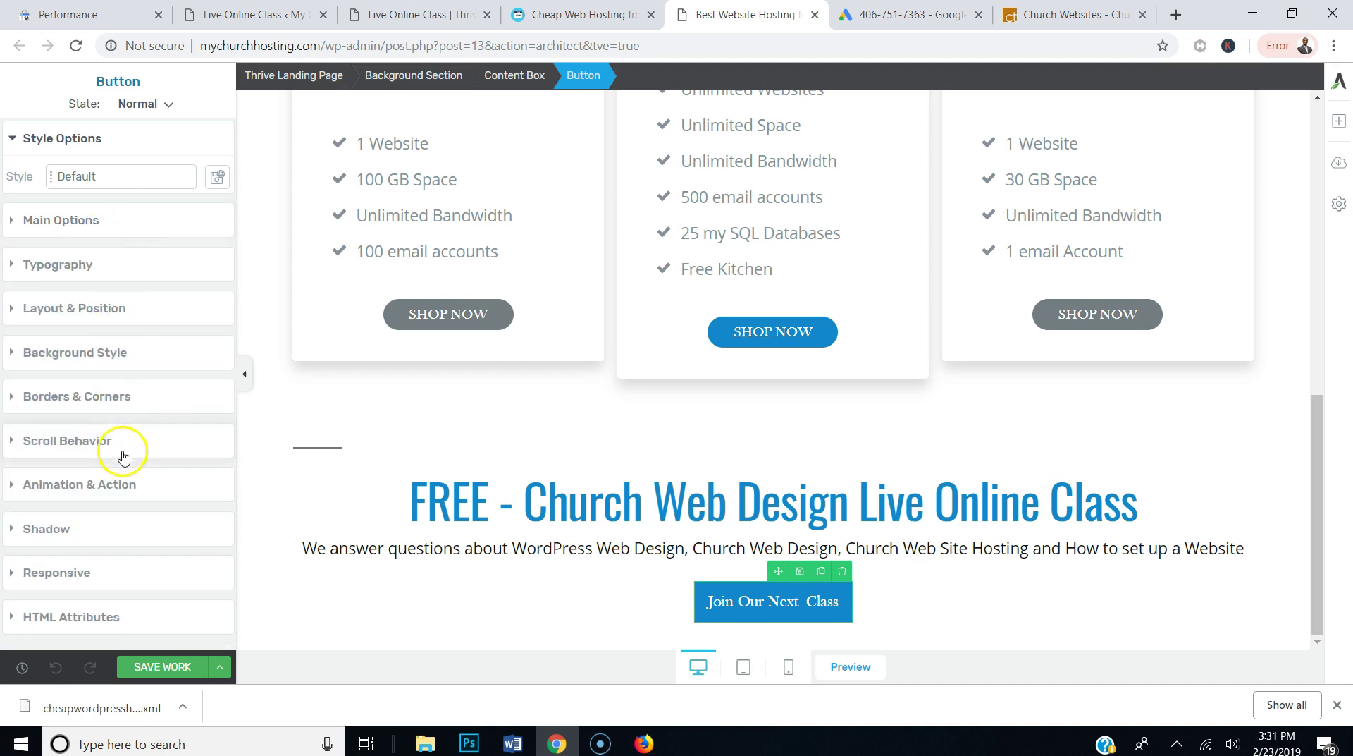
left_click(114, 486)
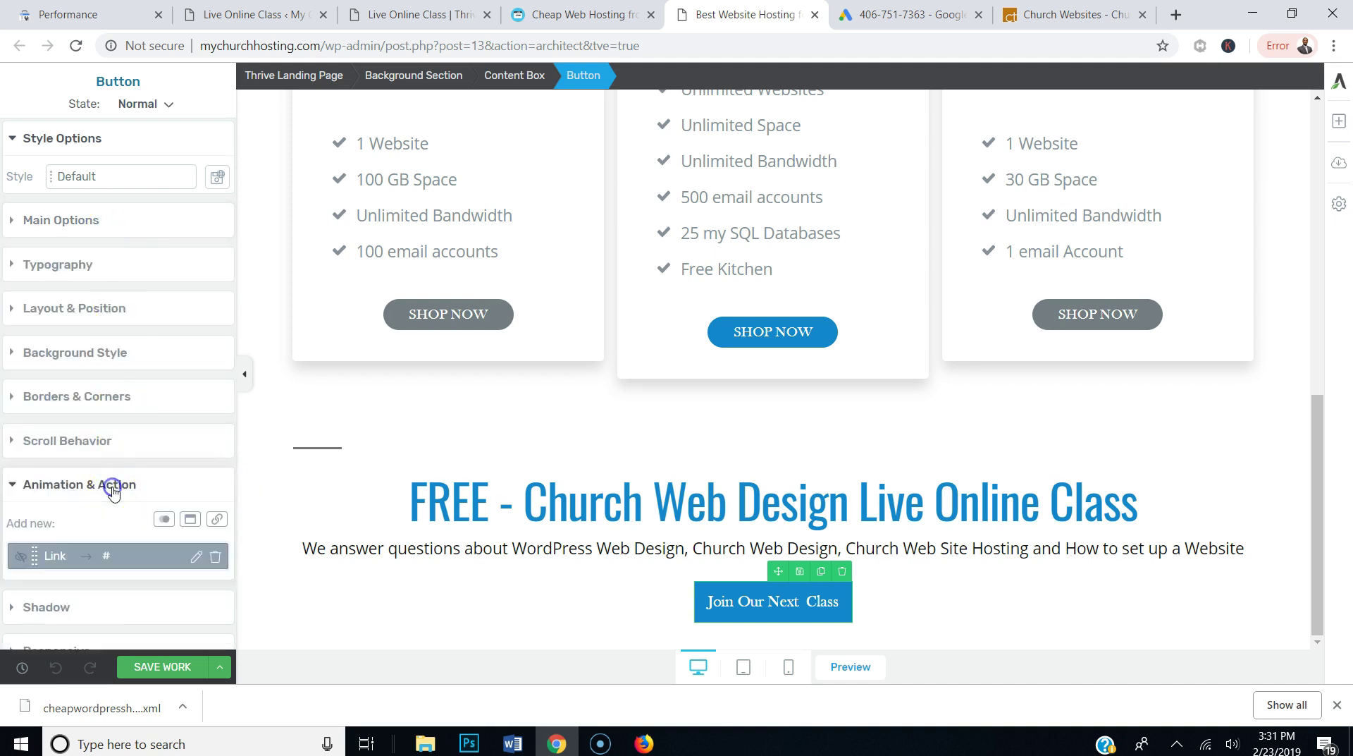
left_click(206, 557)
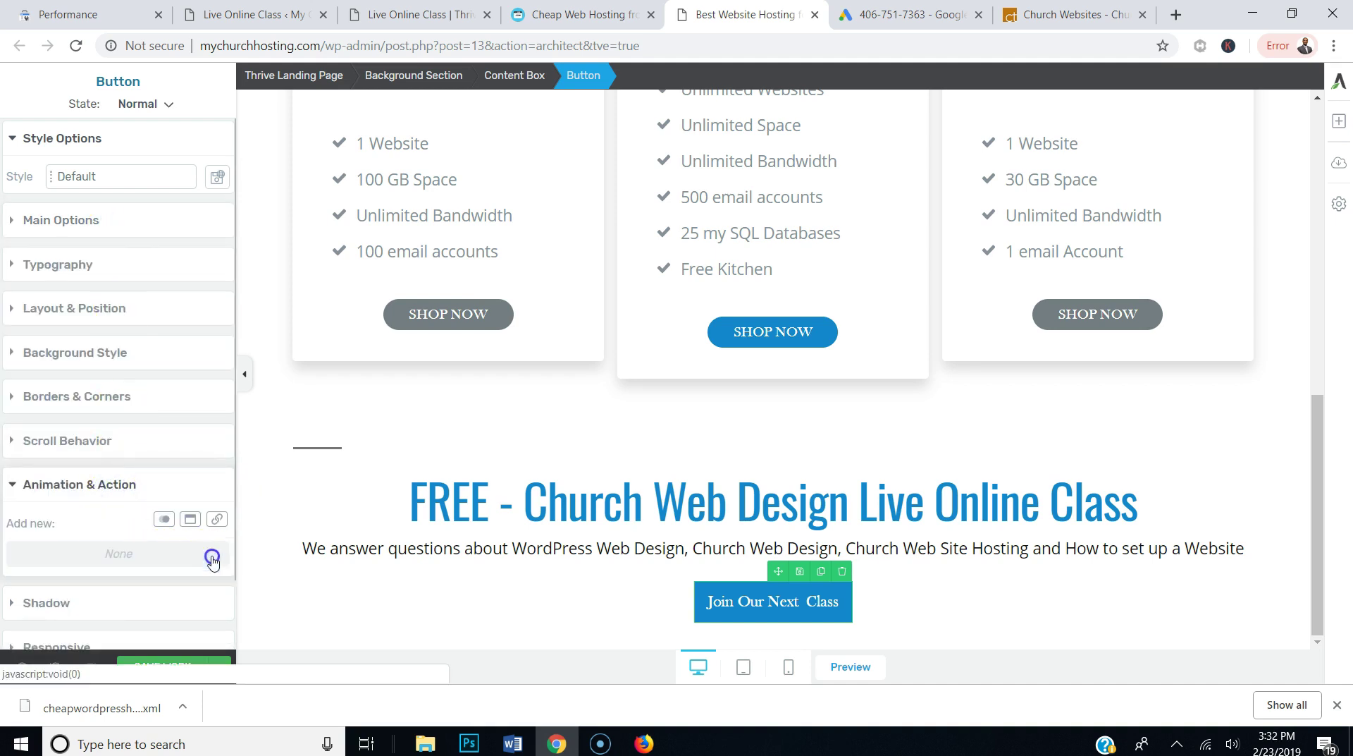
Start a popup action on the "Join Our Next Class" button with the Click trigger and the Open Thrive Leads ThriveBox option
left_click(189, 520)
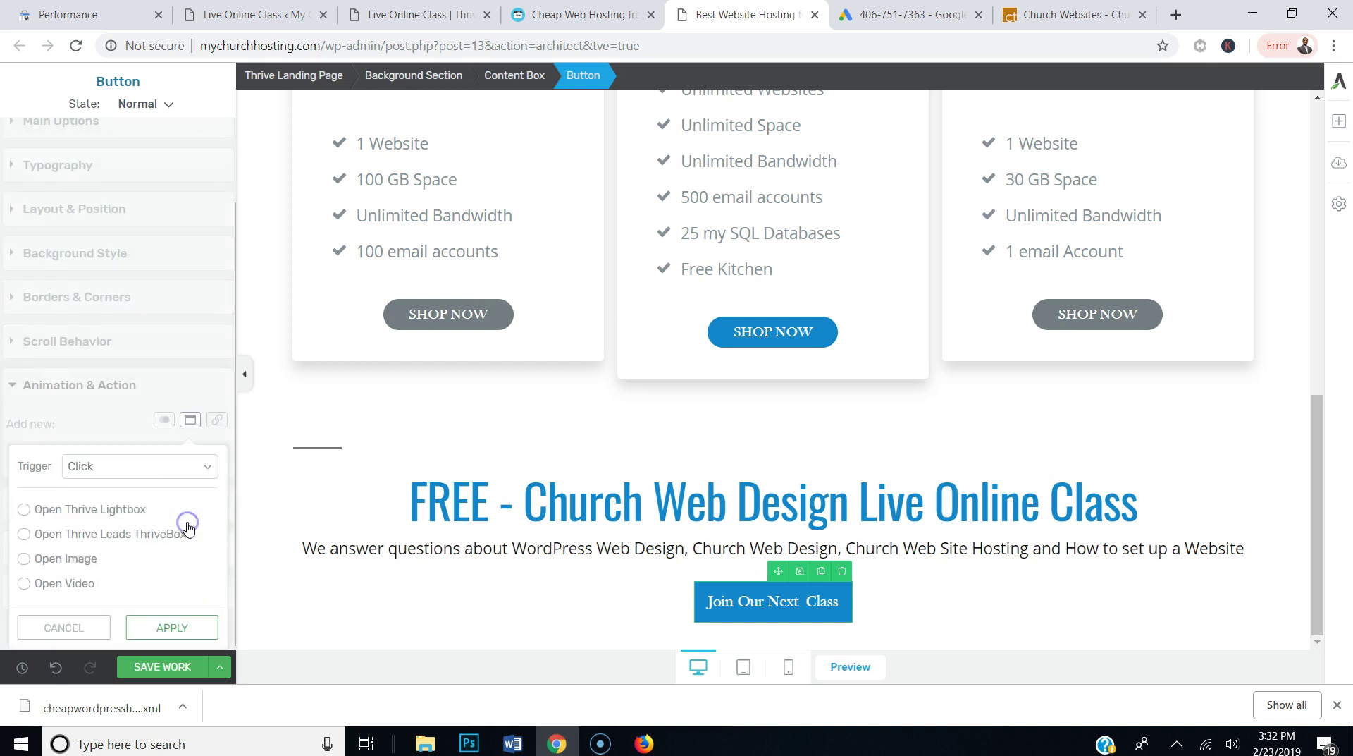
left_click(25, 527)
left_click(22, 518)
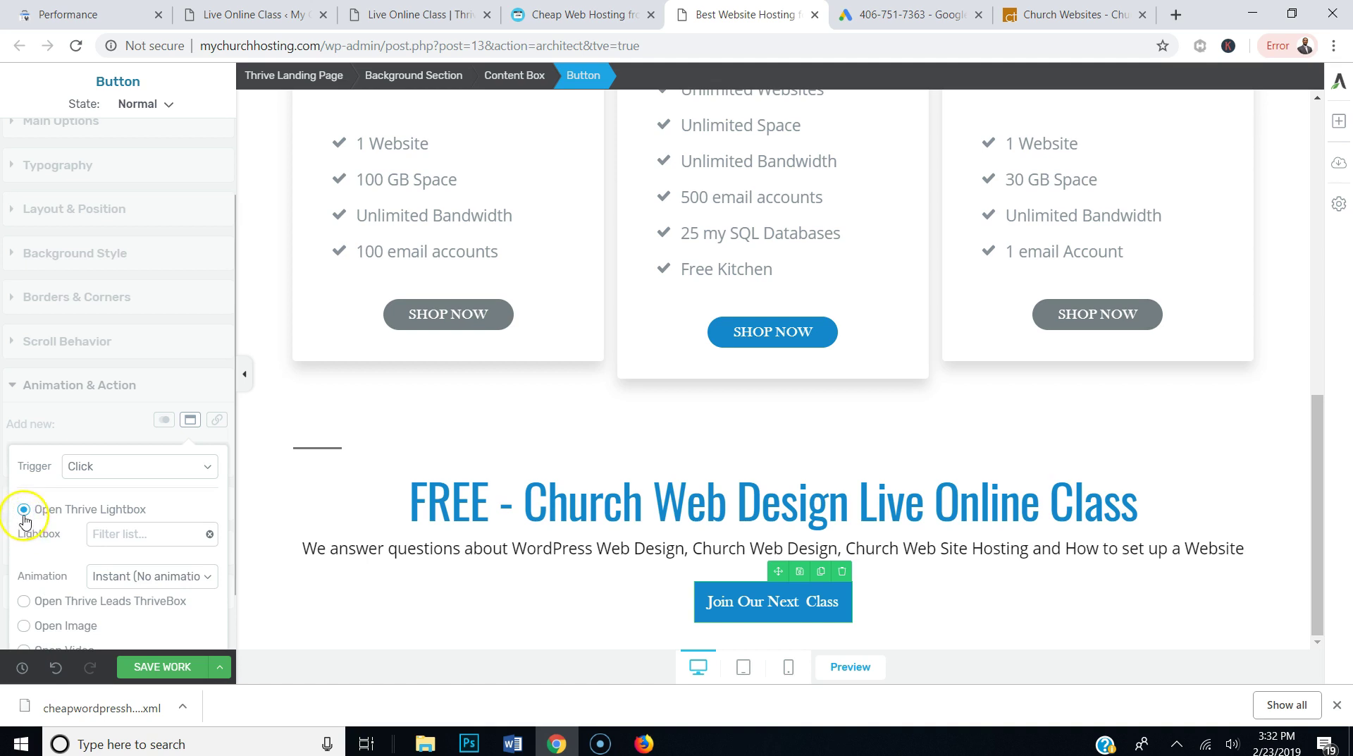
left_click(27, 601)
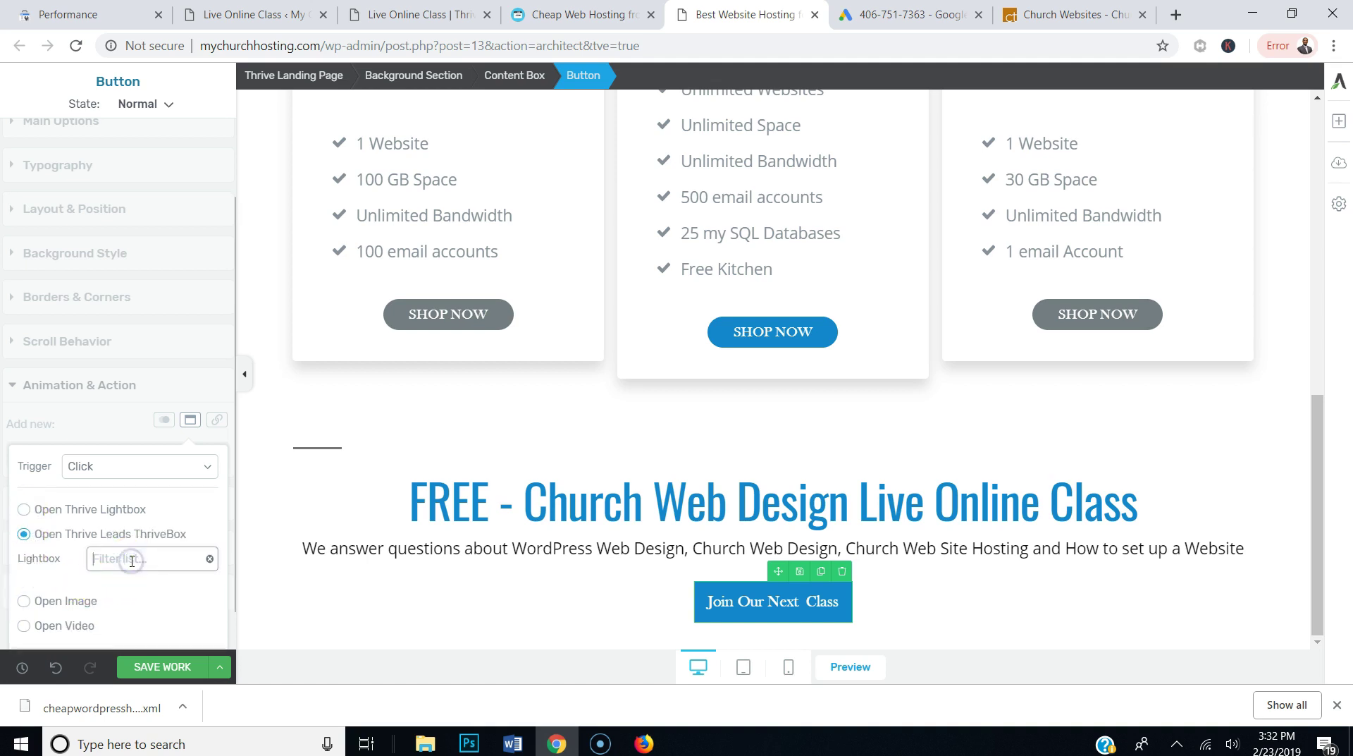
Check the Live Online Class form, reload its Thrive Leads dashboard page, and return to the Best Website Hosting page's editor
left_click(380, 9)
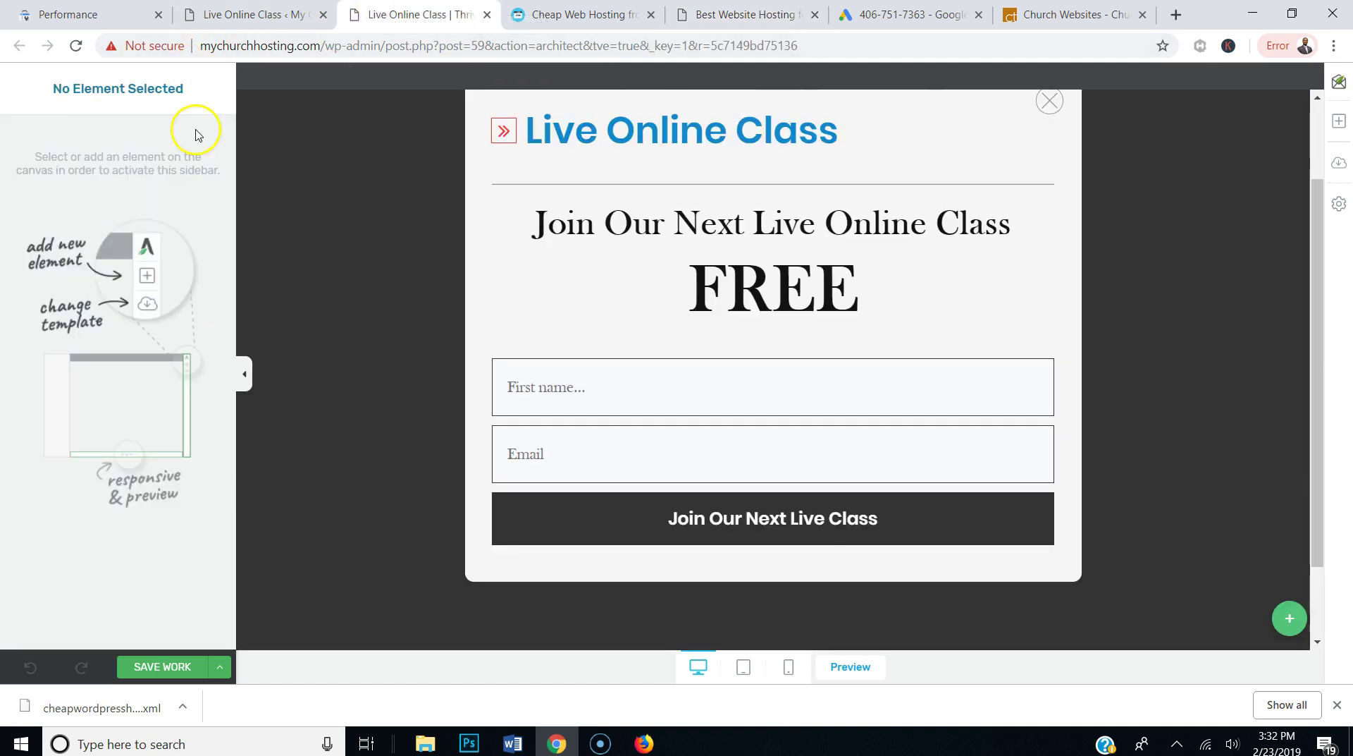
left_click(247, 14)
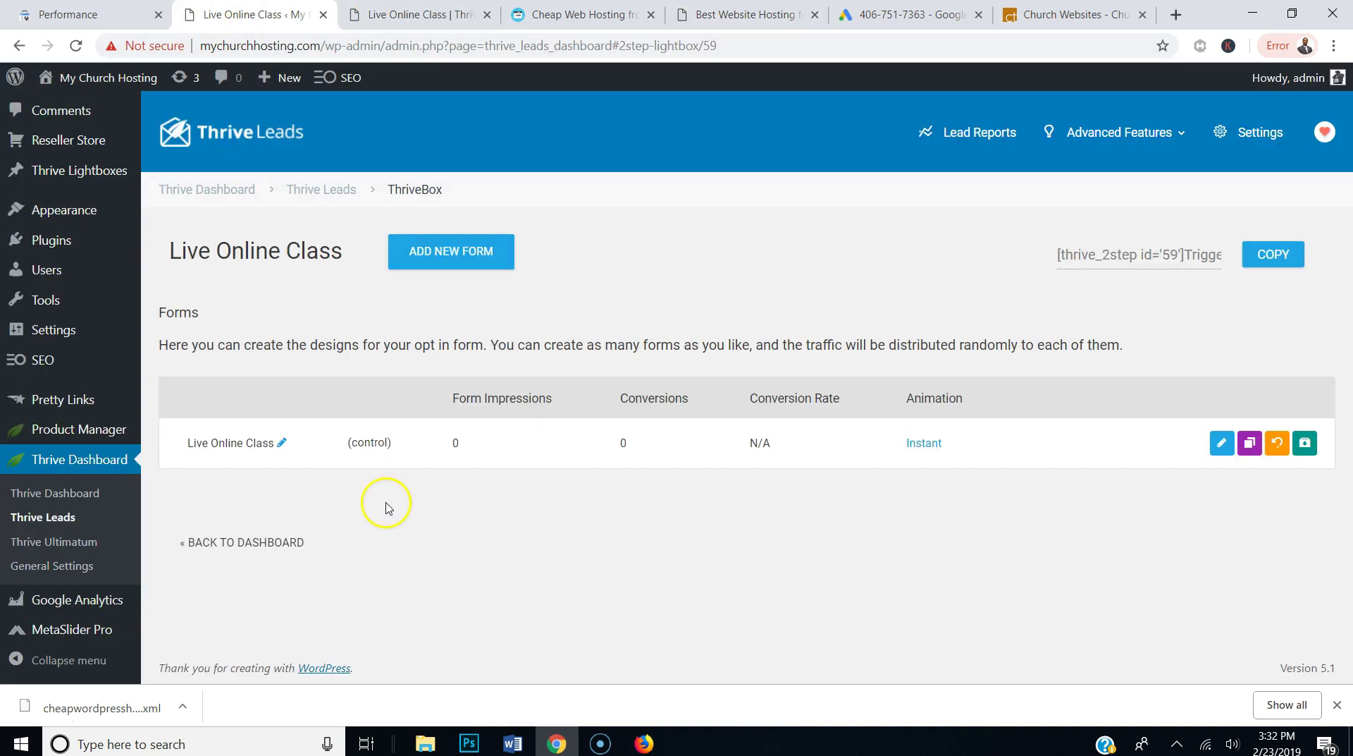
left_click(76, 45)
mouse_move(106, 85)
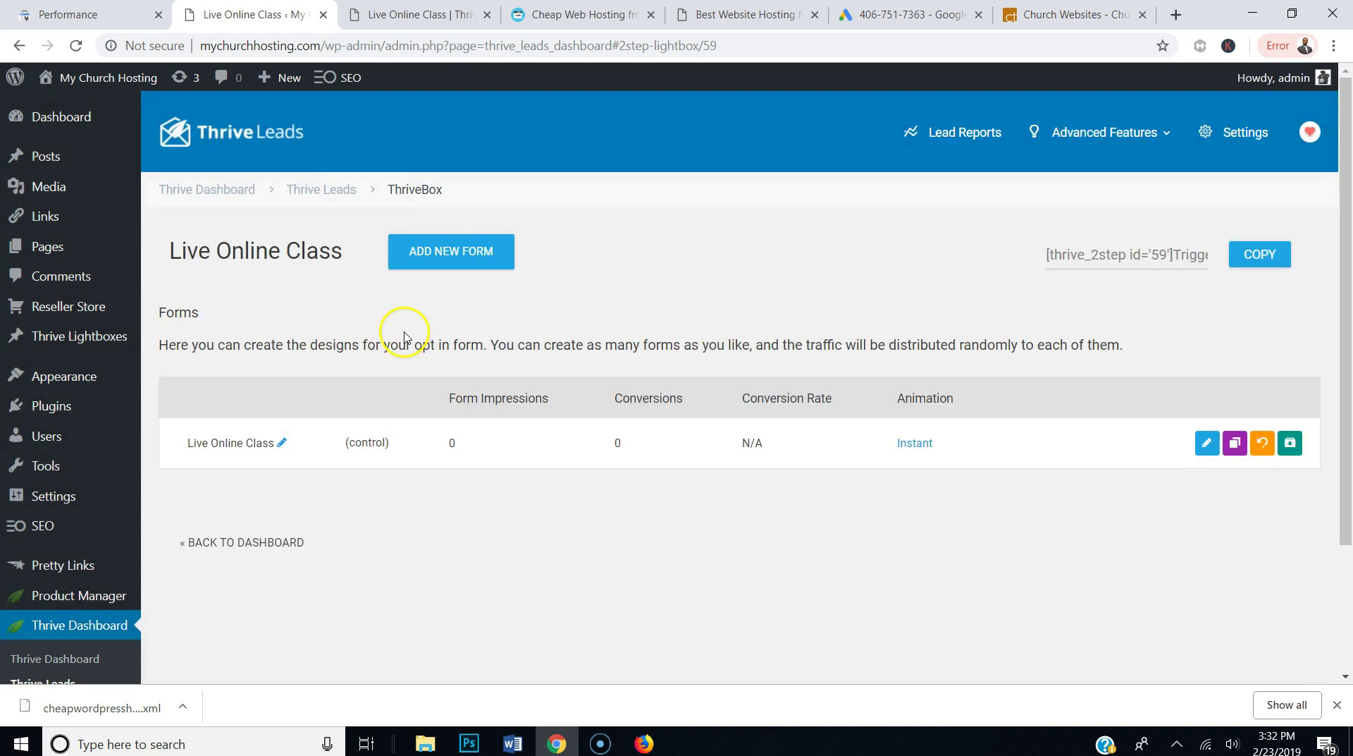
left_click(437, 13)
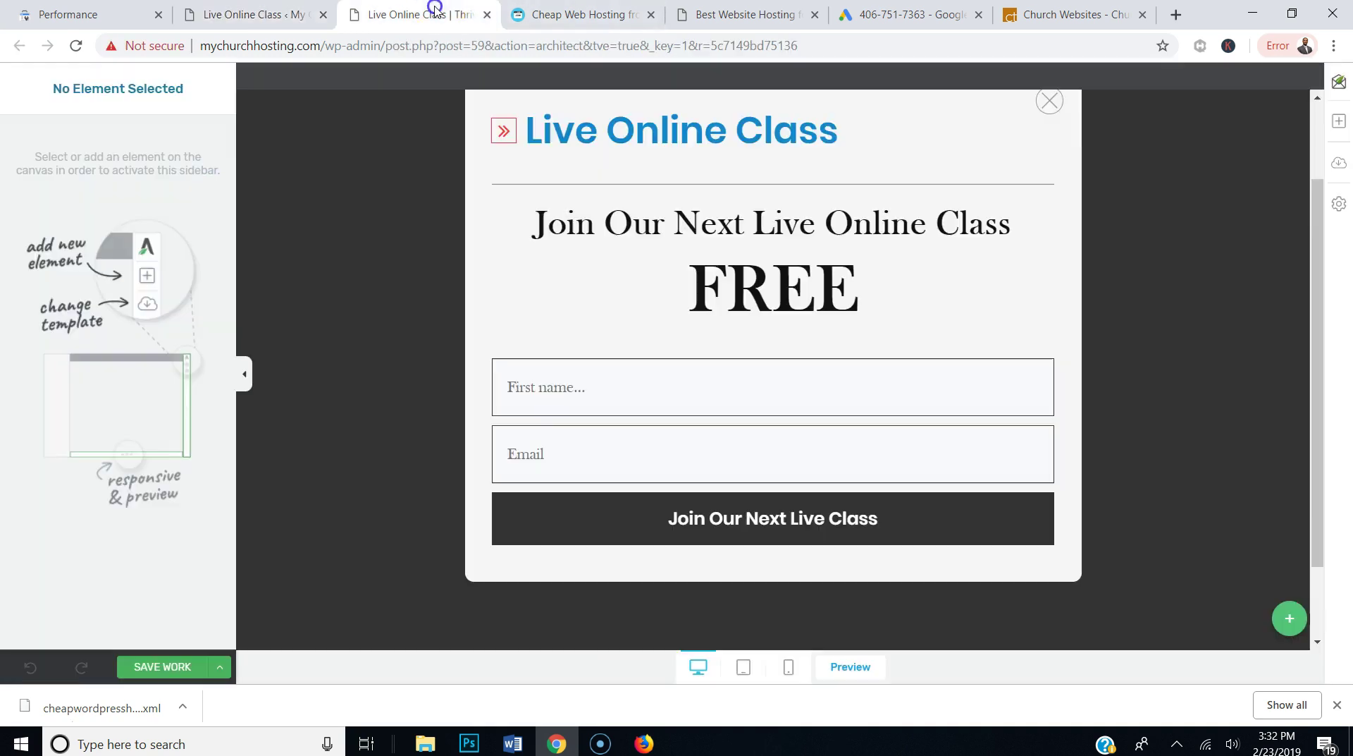
left_click(566, 10)
left_click(737, 14)
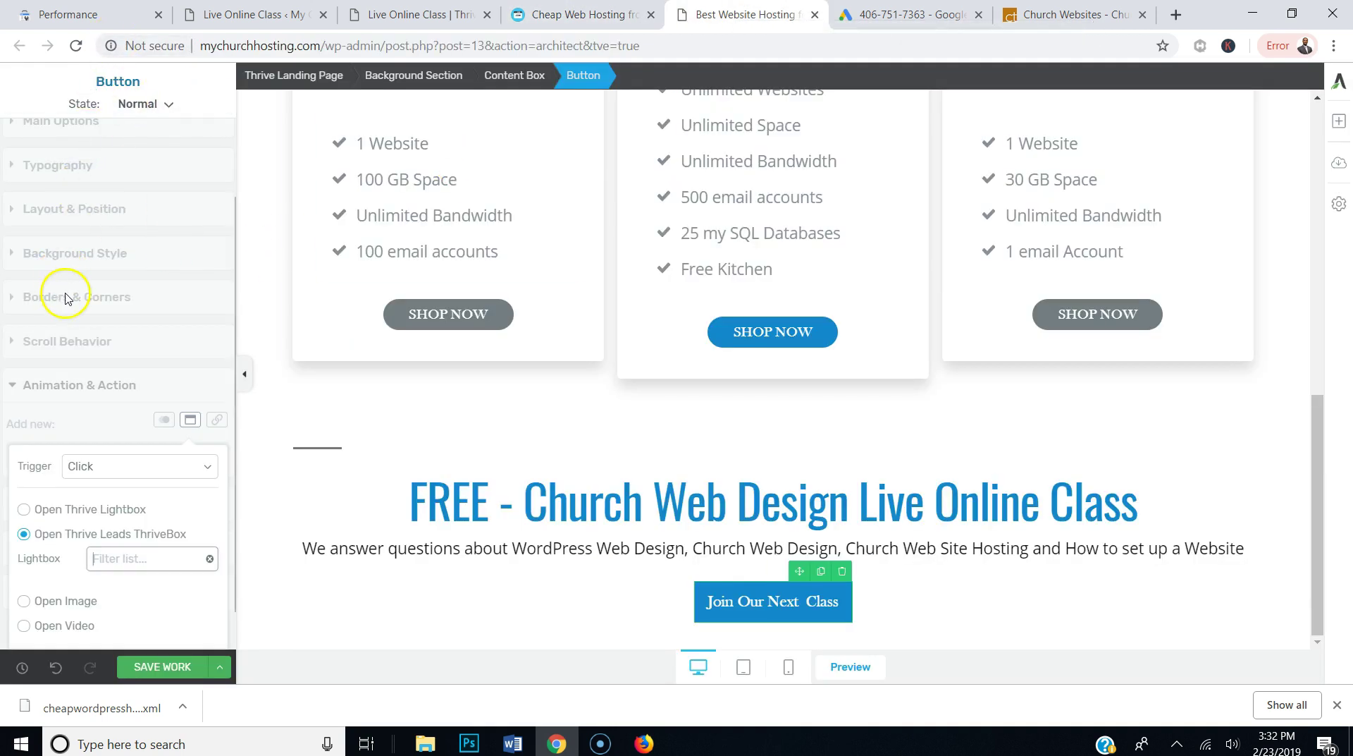
Reload the Best Website Hosting page's editor, discarding the unsaved changes
left_click(77, 48)
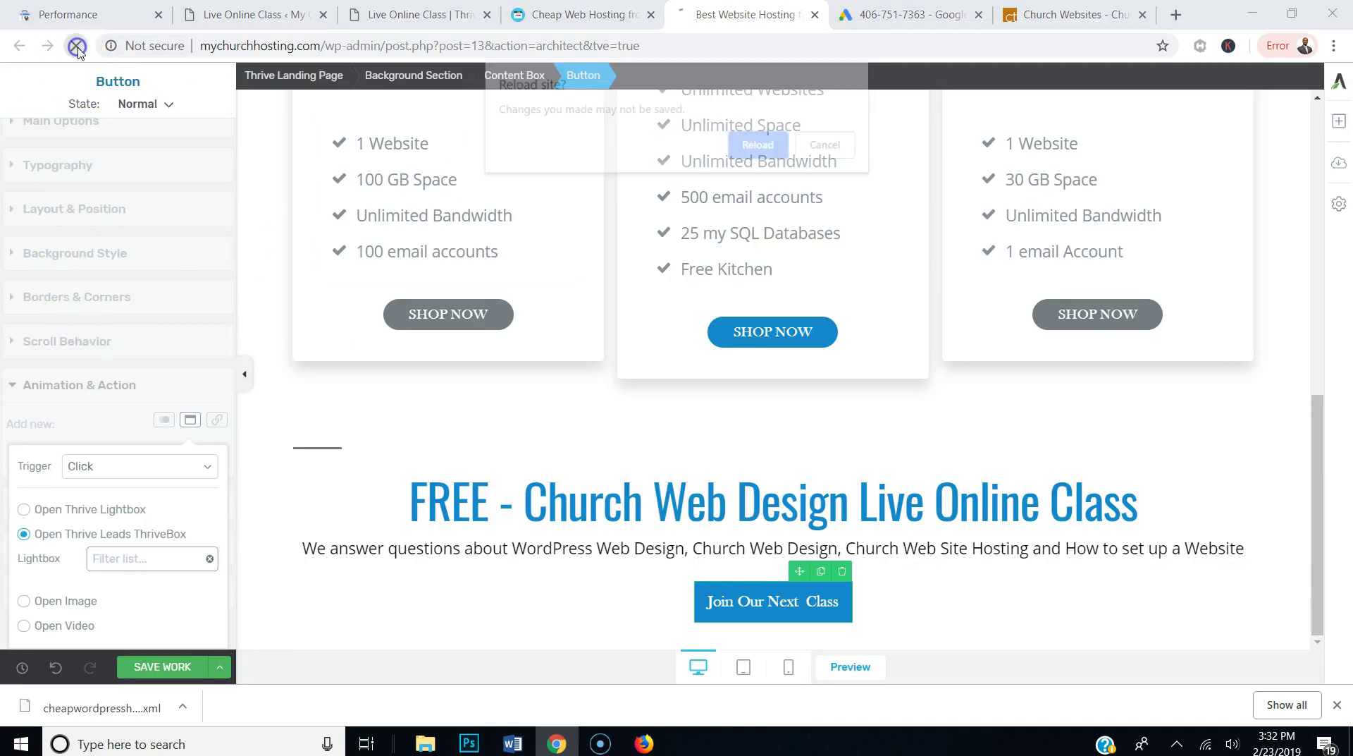
left_click(760, 154)
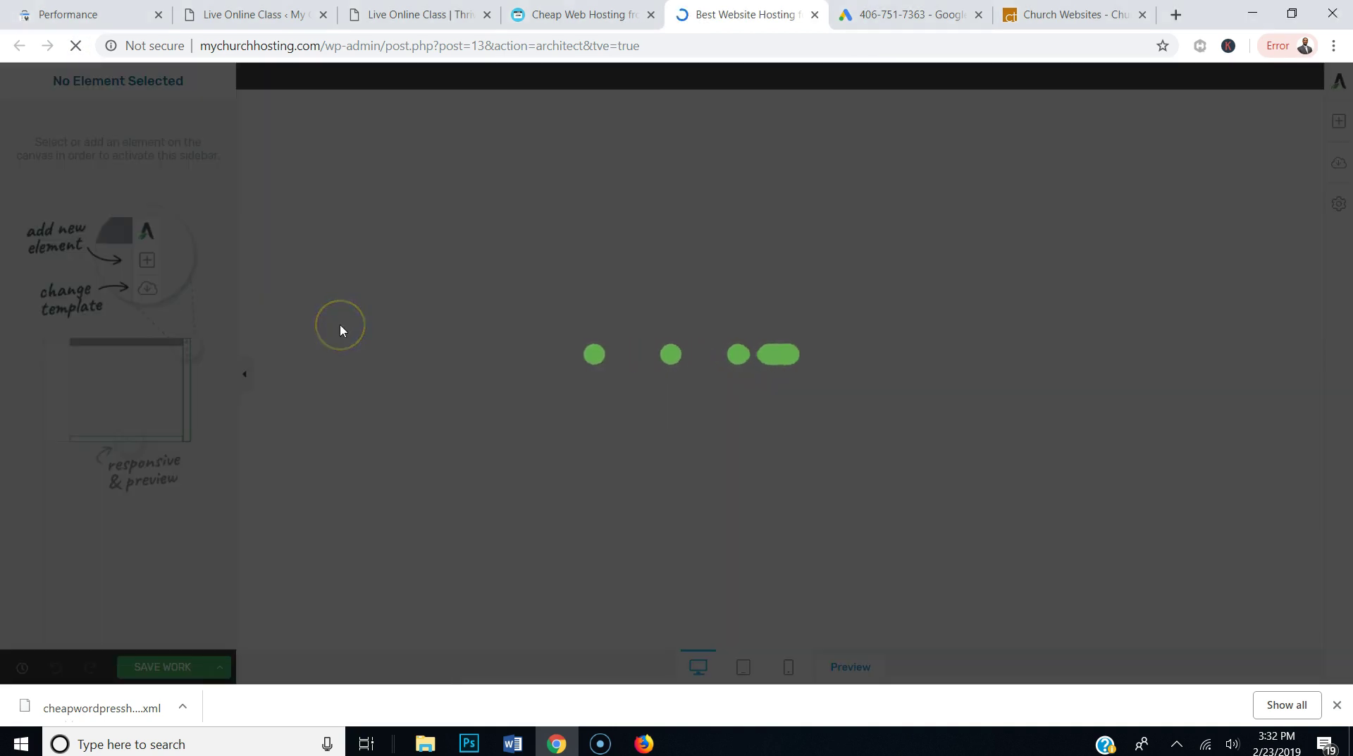
left_click(580, 376)
Delete the "#" link action from the "Join Our Next Class" button's Animation & Action settings
scroll(624, 391, "down", 9)
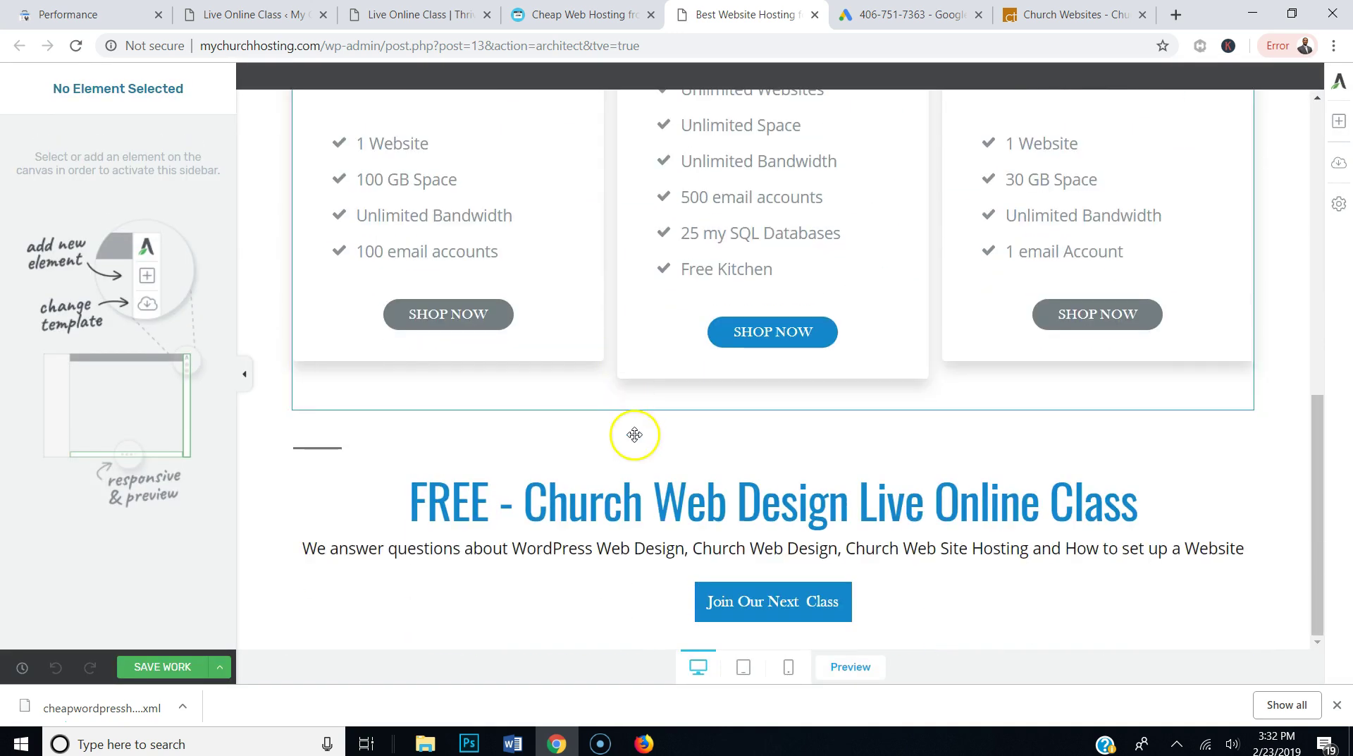
left_click(704, 605)
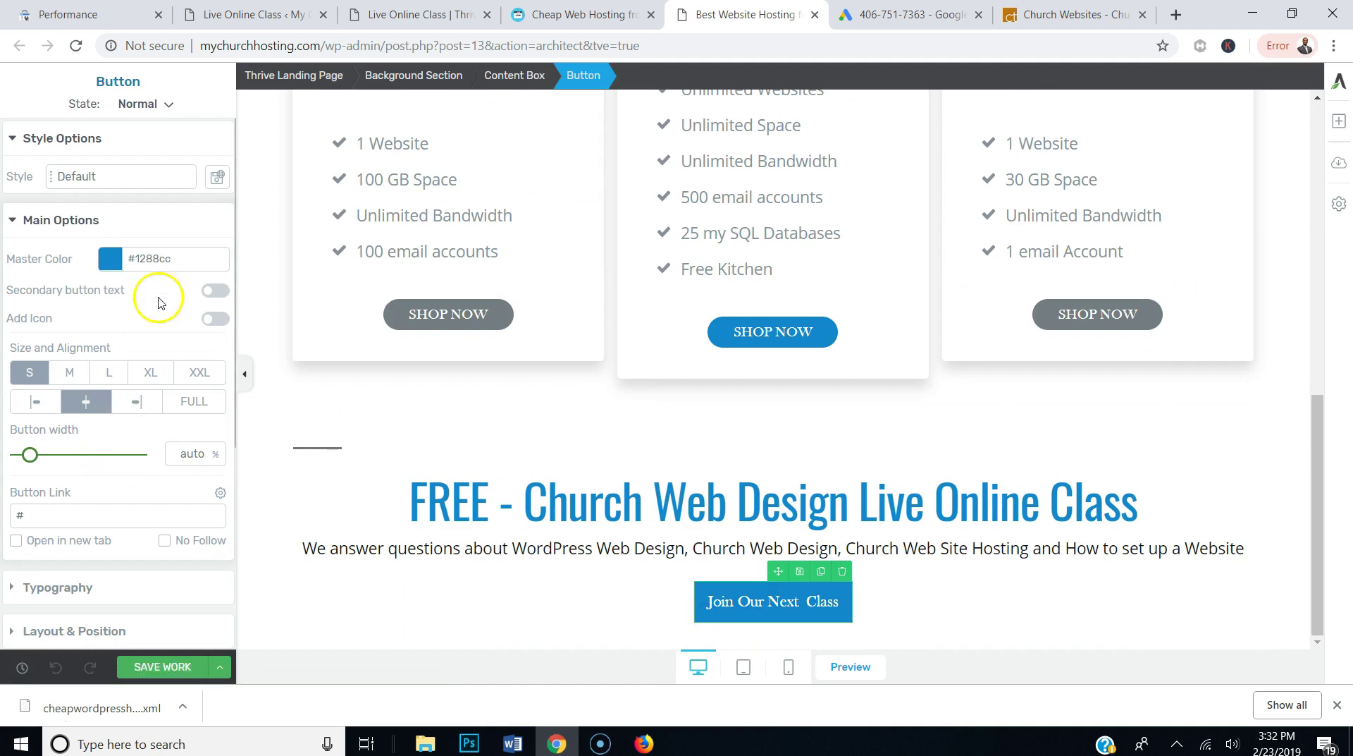
left_click(146, 219)
left_click(132, 487)
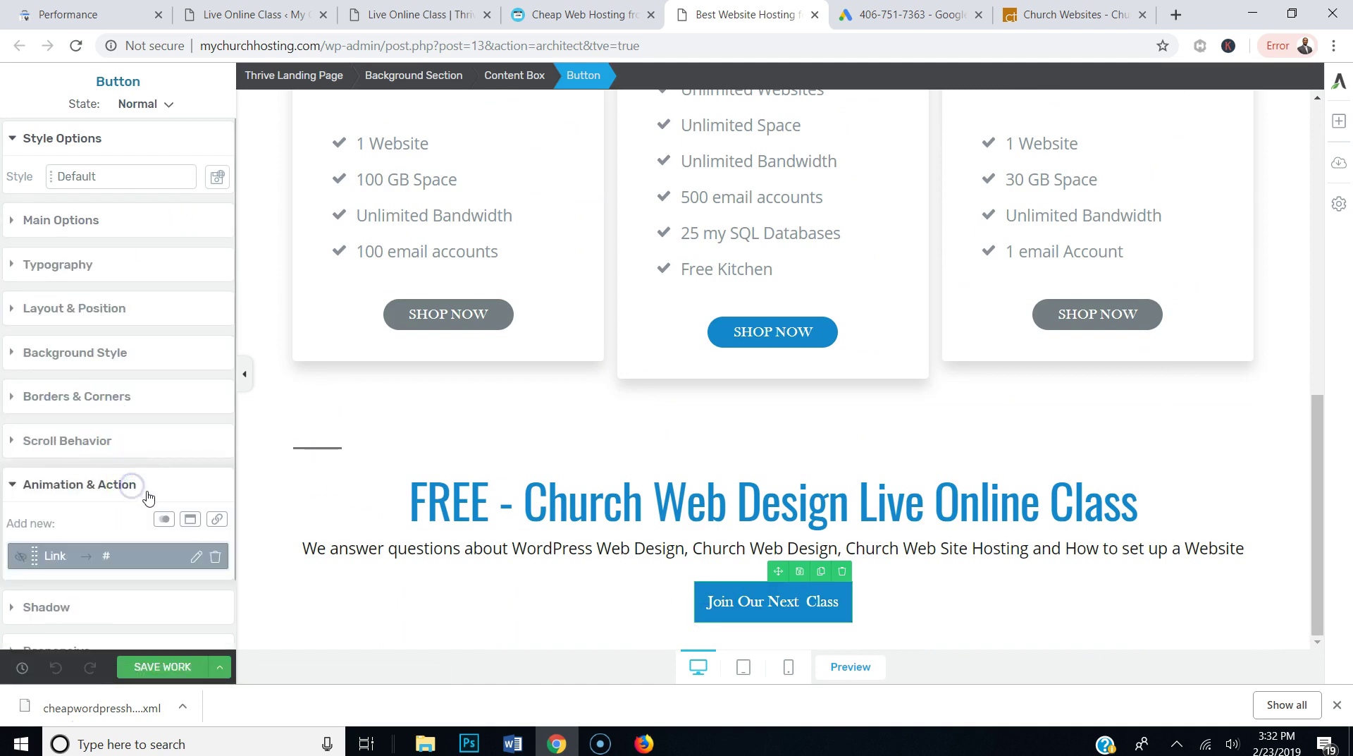
left_click(213, 485)
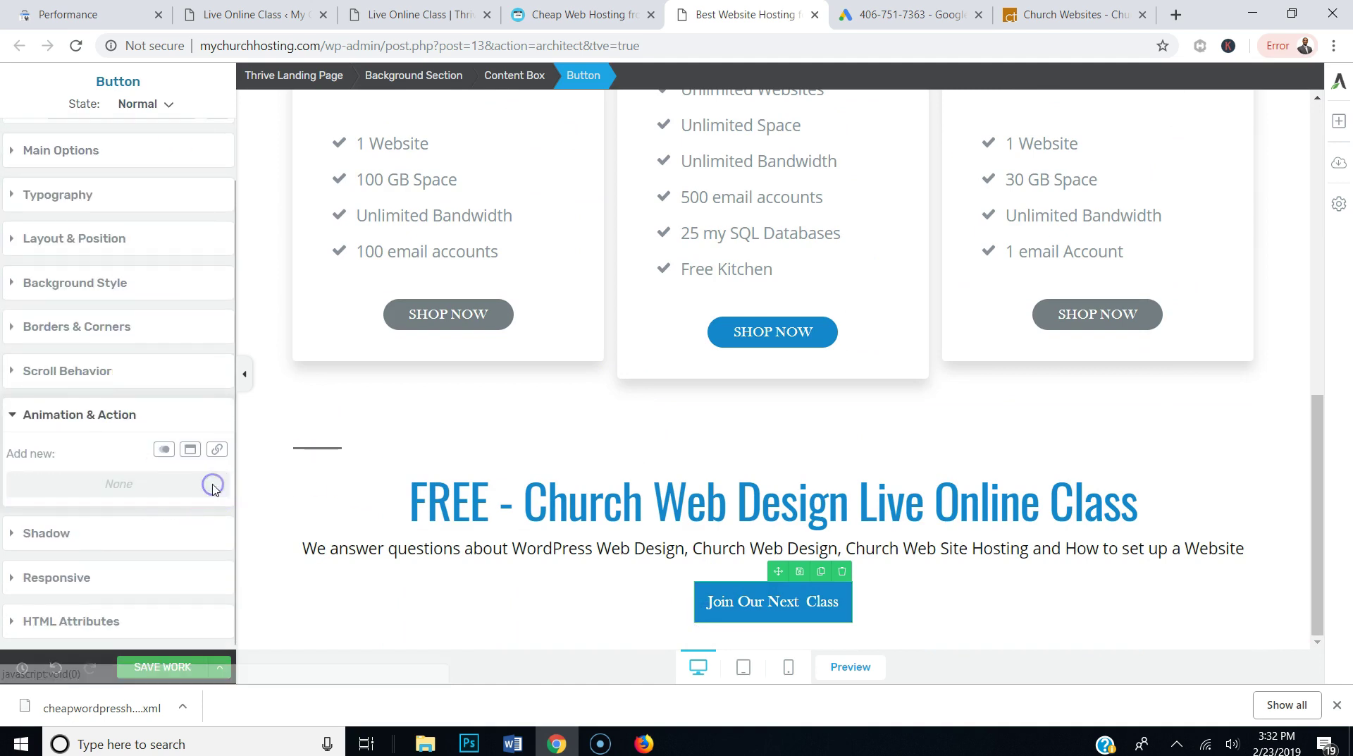
Add a Click popup action to the button that opens the Live Online Class Thrive Leads ThriveBox, and save the page
left_click(190, 451)
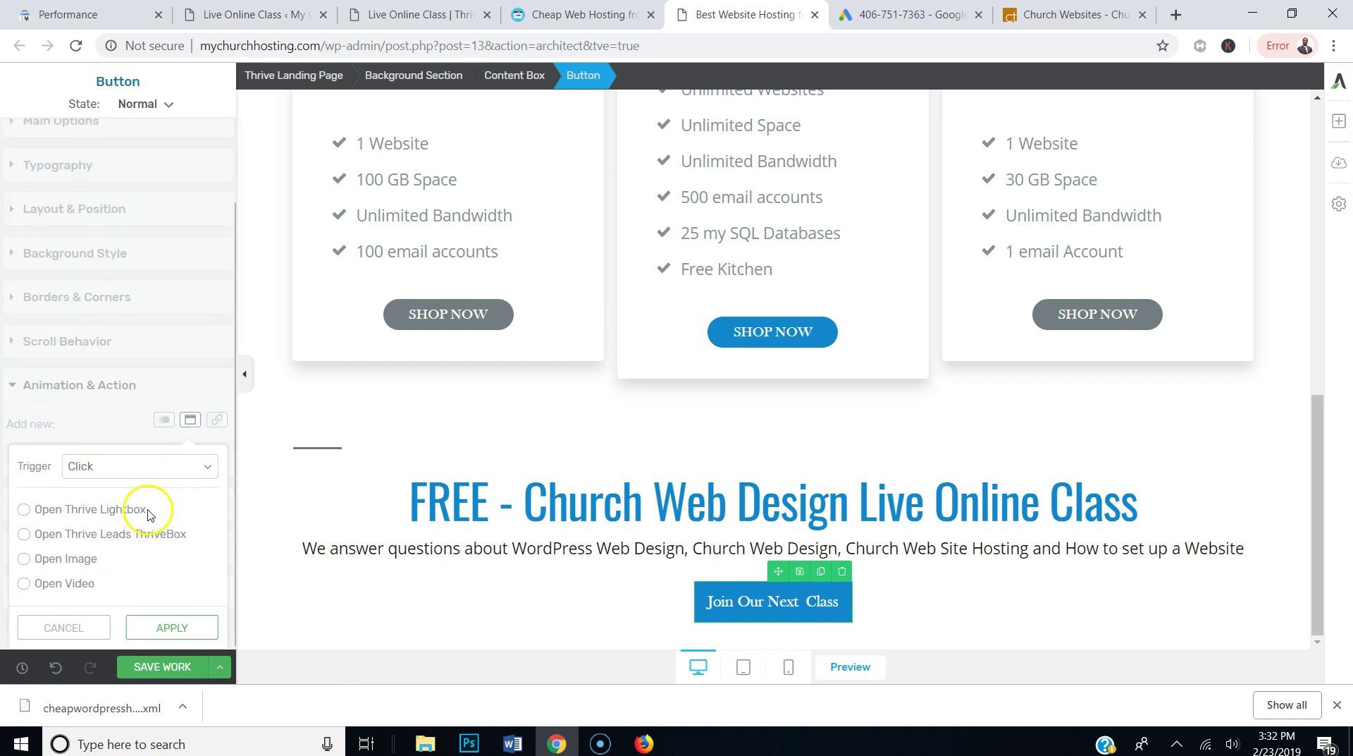
left_click(25, 535)
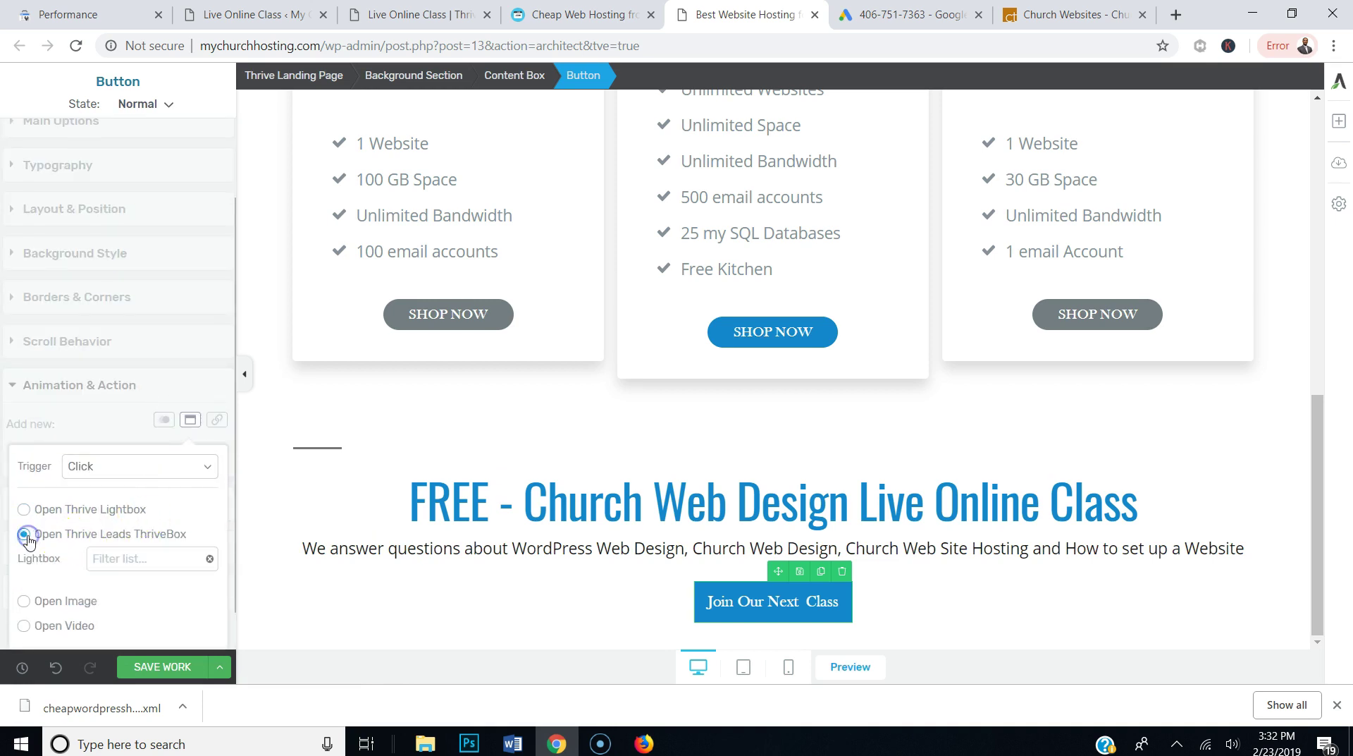
left_click(200, 558)
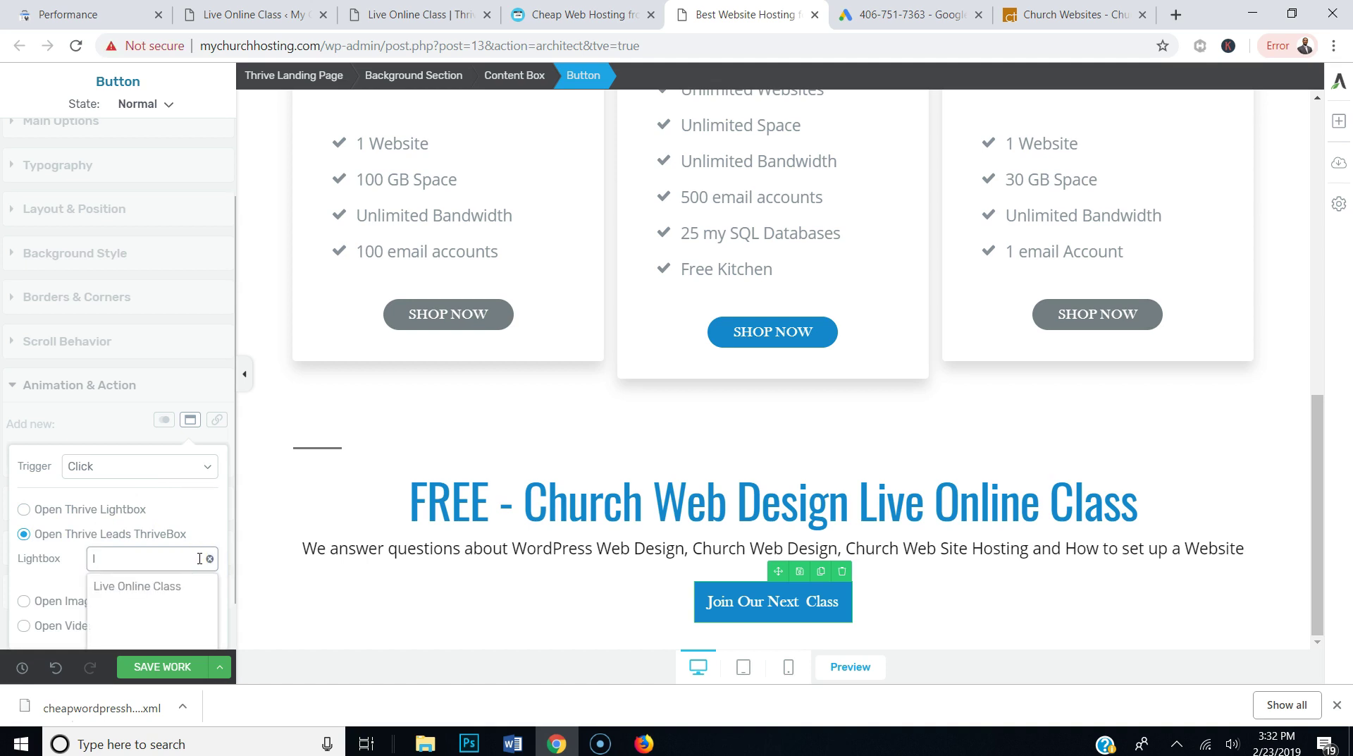
left_click(154, 587)
scroll(161, 585, "down", 1)
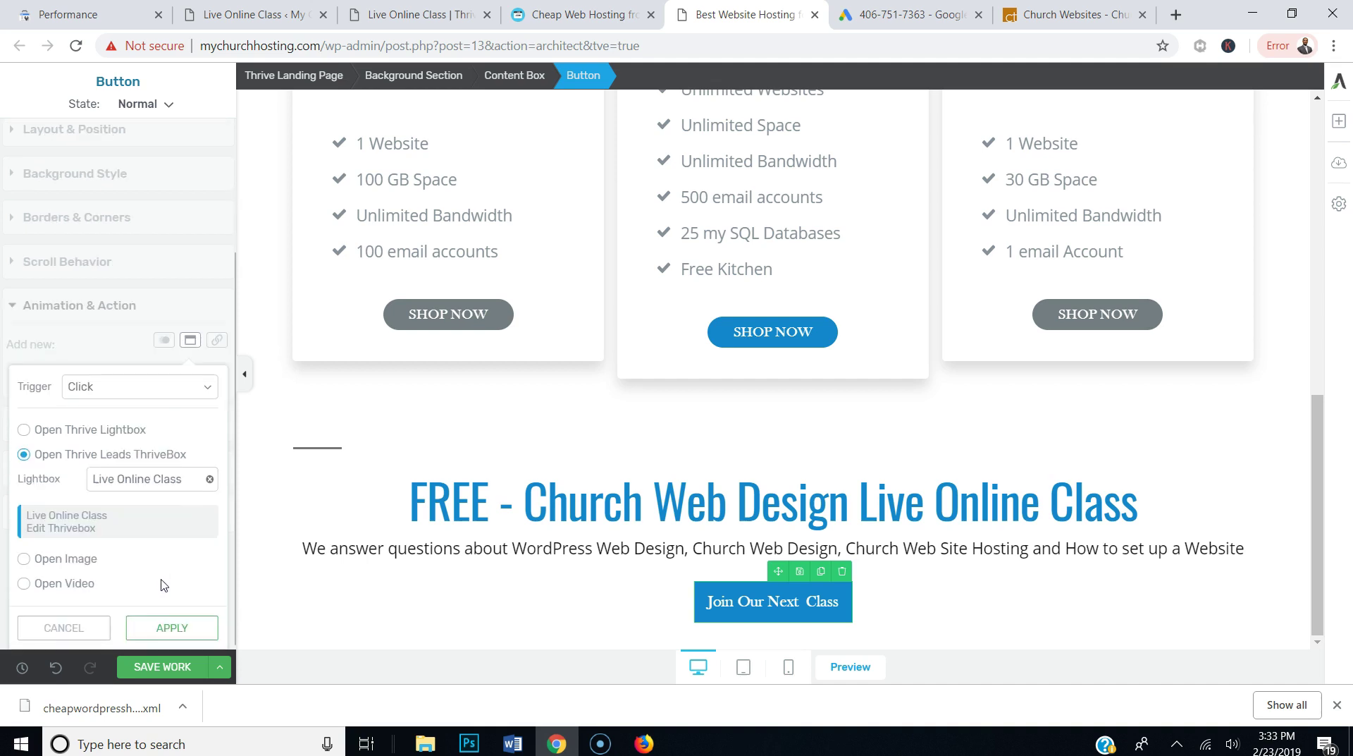
left_click(169, 624)
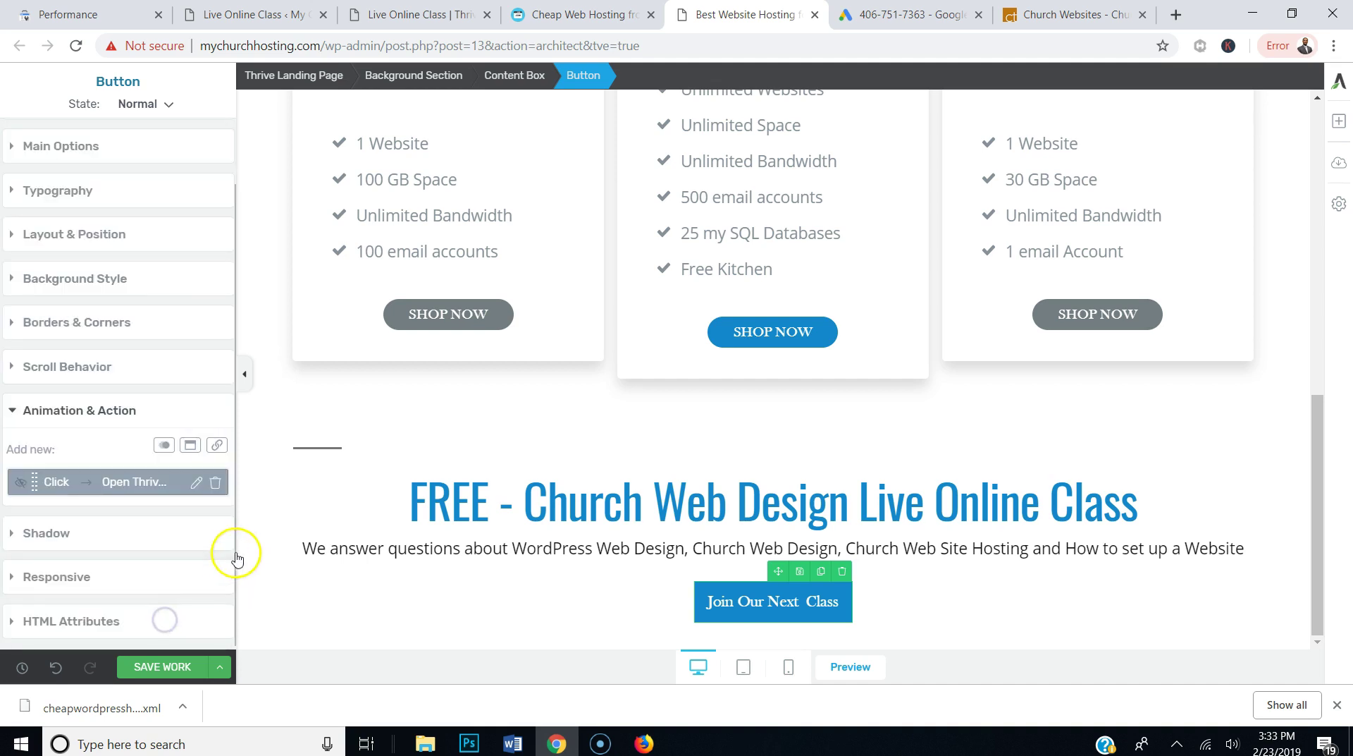
left_click(162, 668)
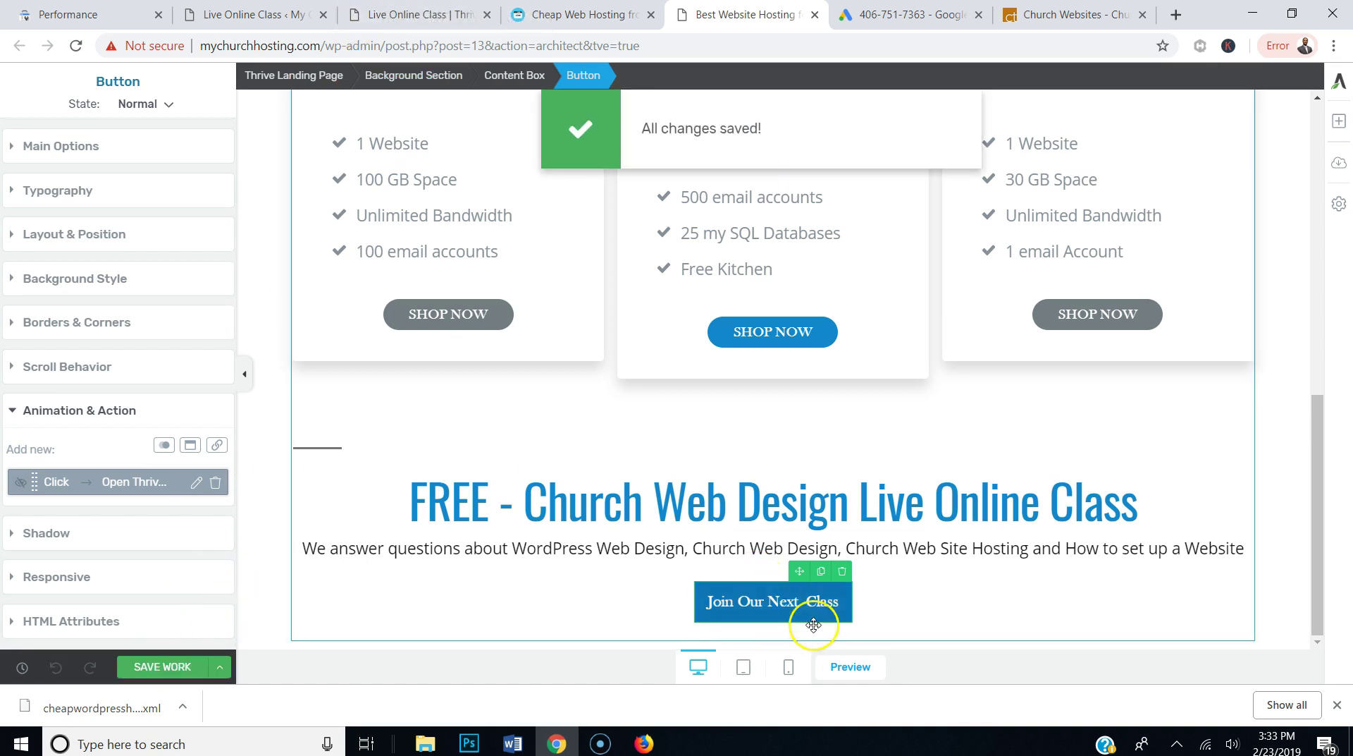
Preview the hosting page and test the popup form from the "Join Our Next Class" button below the pricing tables
left_click(851, 666)
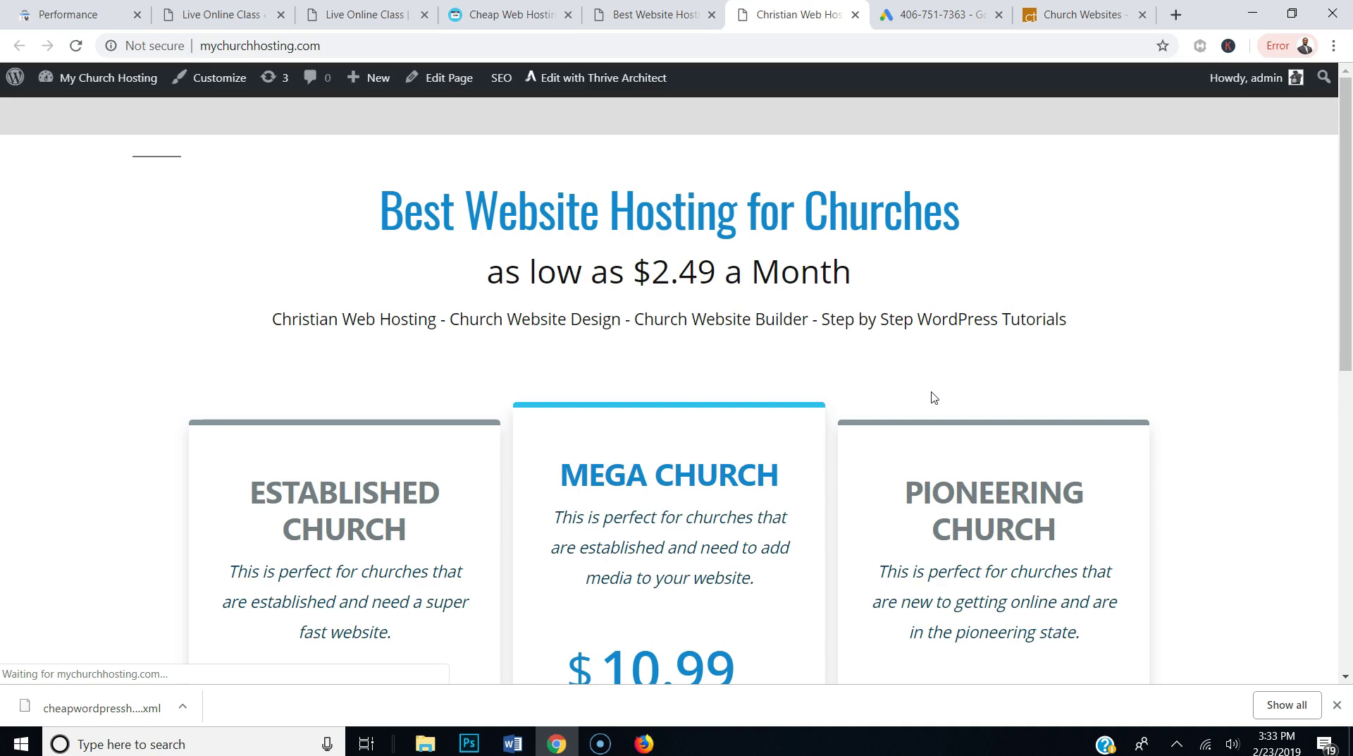
scroll(735, 460, "down", 8)
scroll(735, 460, "down", 1)
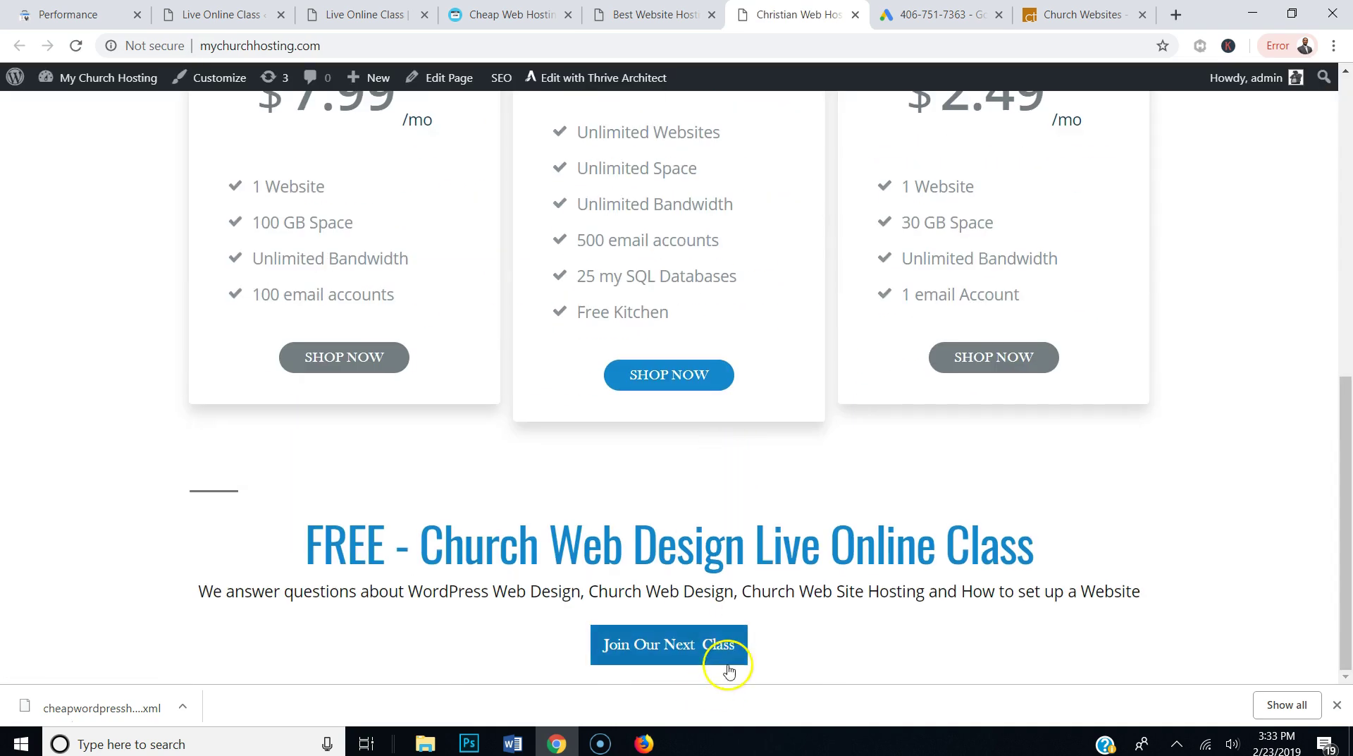
left_click(726, 659)
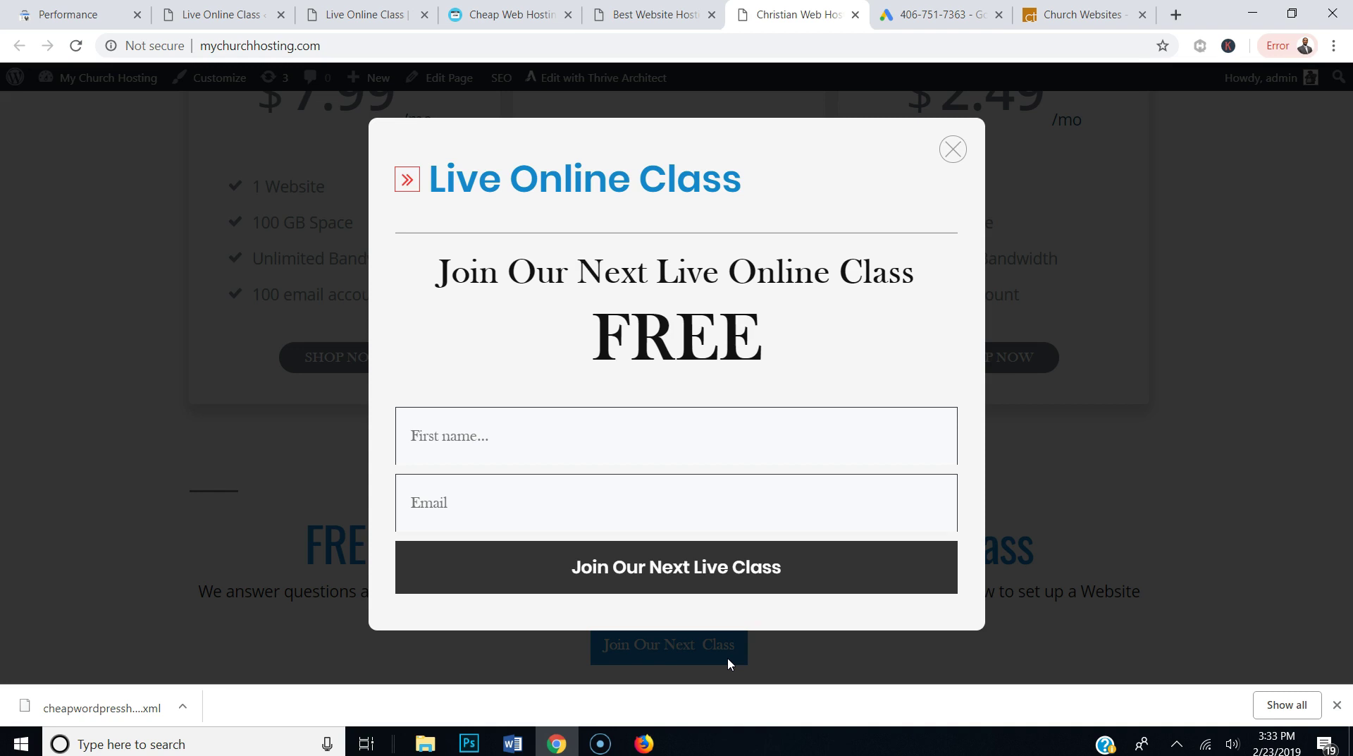
left_click(717, 628)
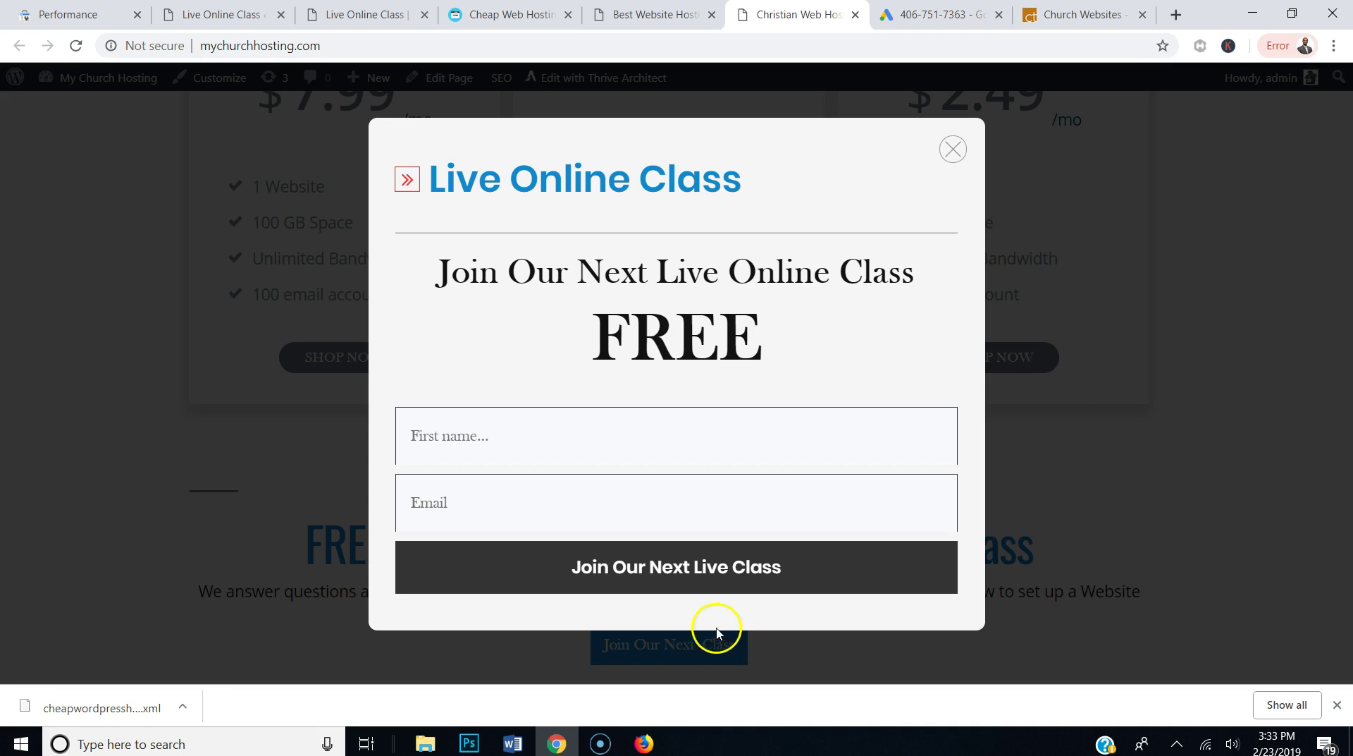